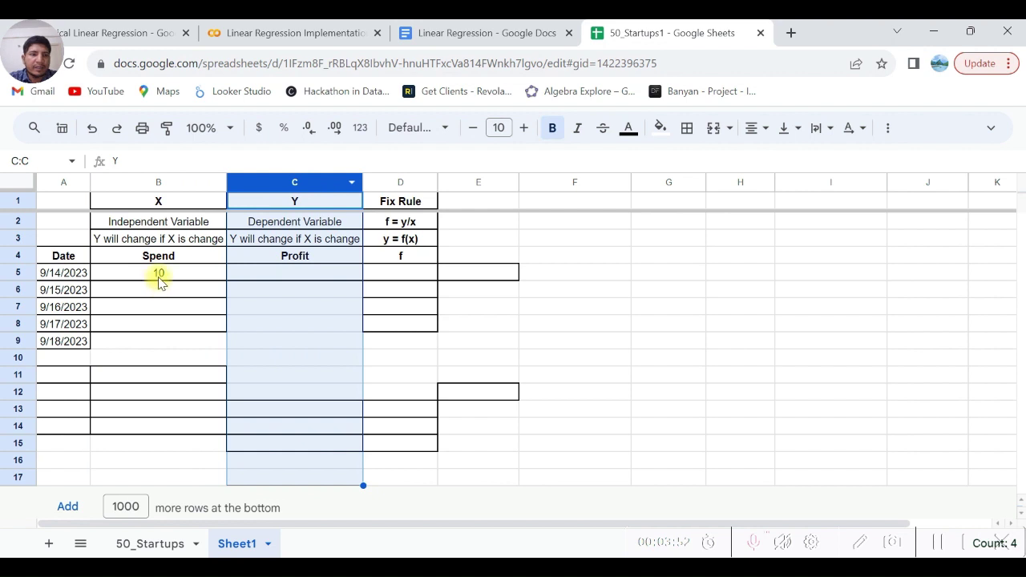
# Enter 20 as the Profit for 9/14/2023 in cell C5
pyautogui.click(161, 275)
pyautogui.press('Right')
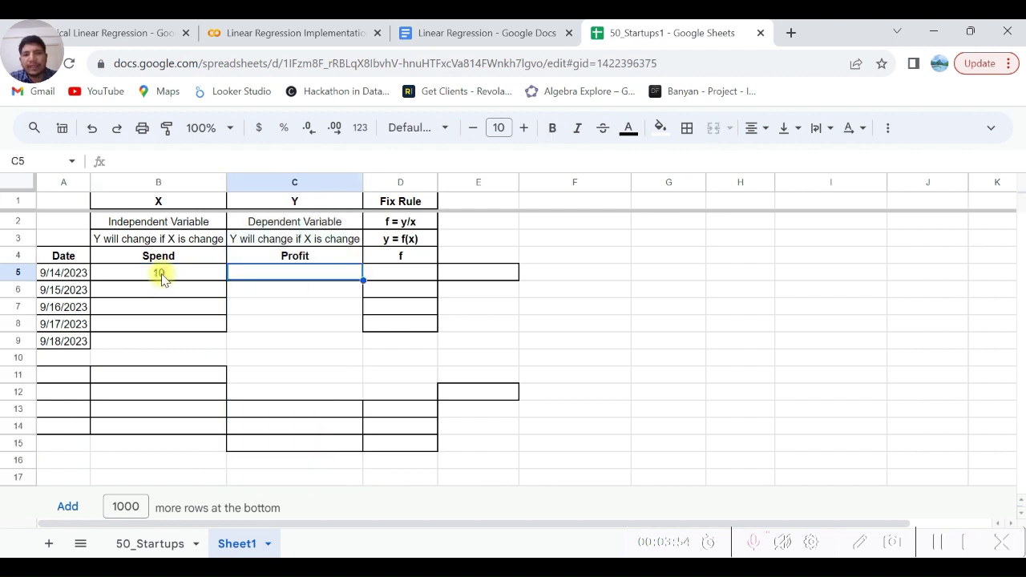
pyautogui.hotkey('shift', 'Down')
pyautogui.hotkey('shift', 'Down')
pyautogui.hotkey('shift', 'Down')
pyautogui.hotkey('shift', 'Down')
pyautogui.hotkey('shift', 'Down')
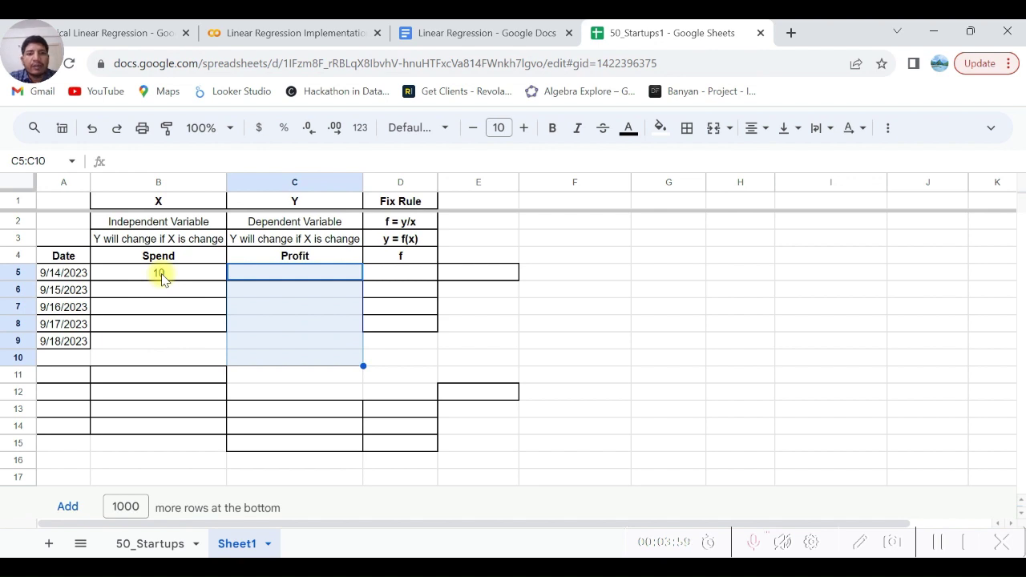
pyautogui.hotkey('shift', 'Up')
pyautogui.hotkey('shift', 'Up')
pyautogui.hotkey('shift', 'Up')
pyautogui.hotkey('shift', 'Up')
pyautogui.hotkey('shift', 'Up')
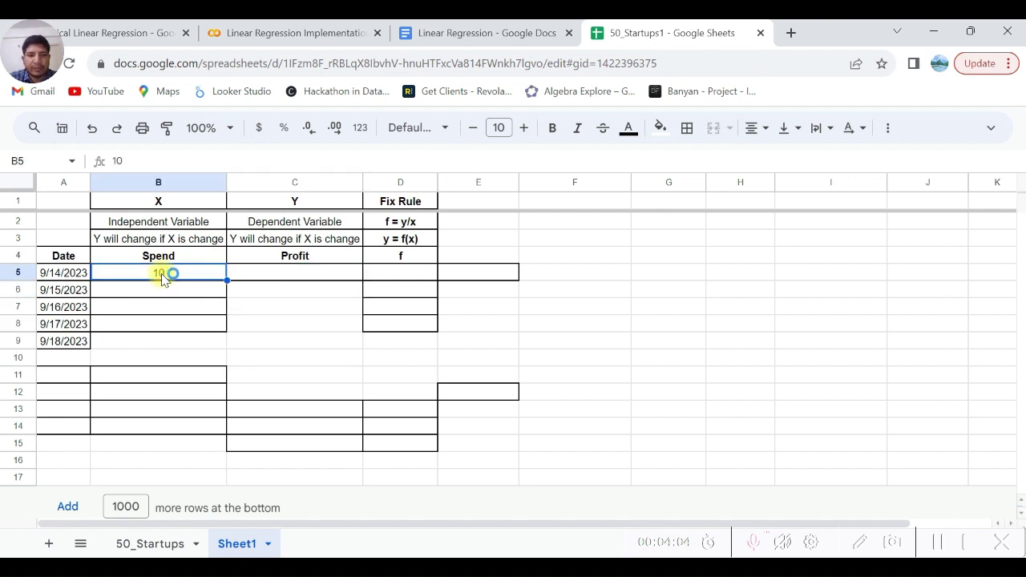
pyautogui.write('20')
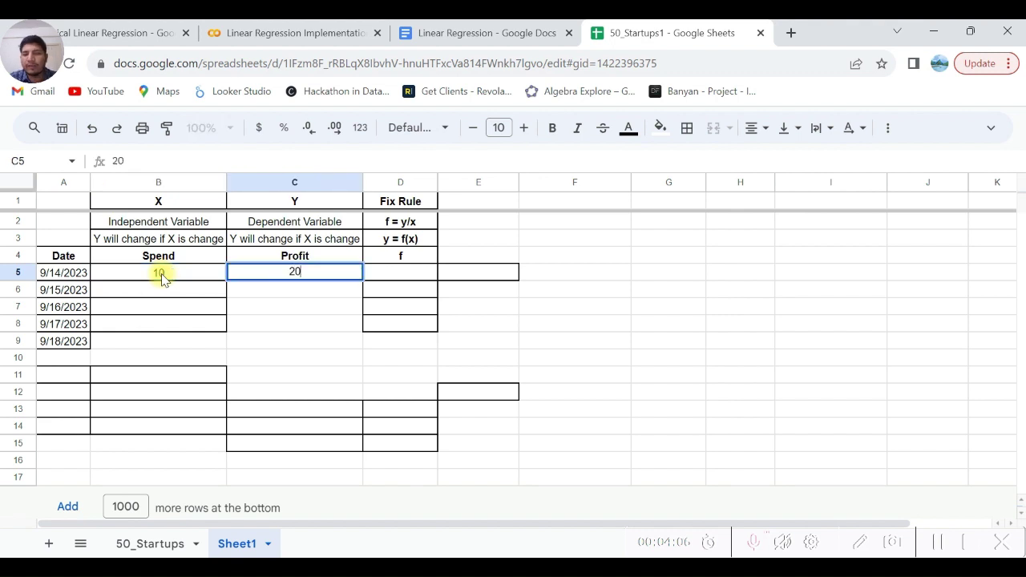
pyautogui.click(161, 276)
pyautogui.hotkey('shift', 'Right')
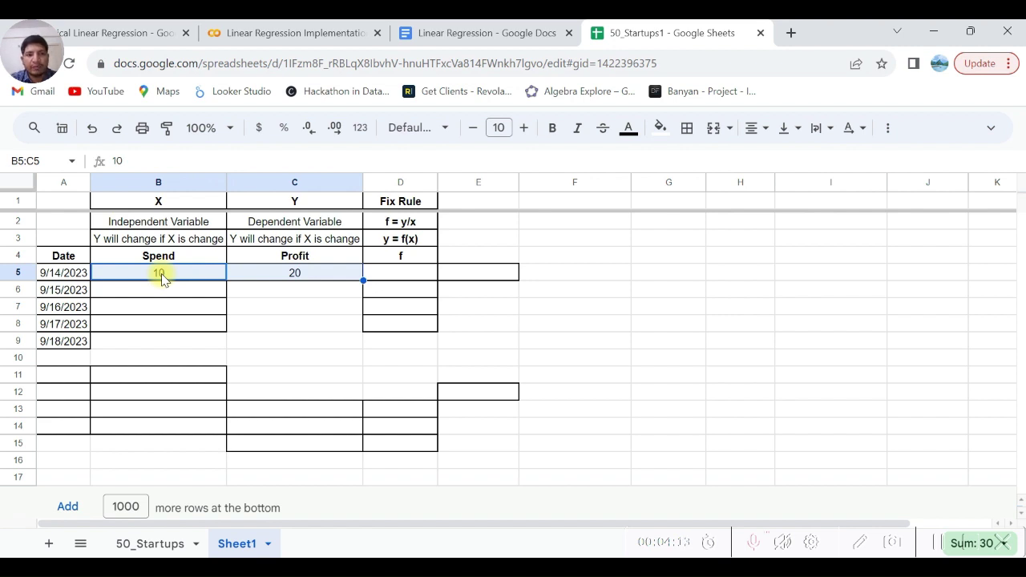
pyautogui.click(161, 277)
pyautogui.hotkey('shift', 'Right')
pyautogui.press('Right')
pyautogui.press('Left')
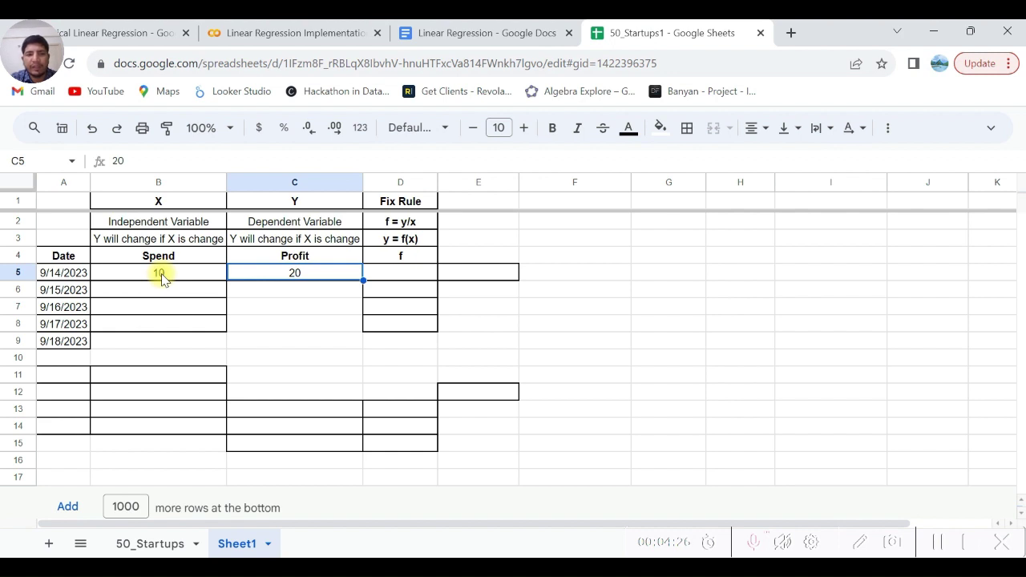
# Start a second table below the dates with the heading Profit in B11 and the value 40 in B12
pyautogui.press('Down')
pyautogui.press('Down')
pyautogui.press('Down')
pyautogui.press('Down')
pyautogui.press('Down')
pyautogui.press('Down')
pyautogui.press('Down')
pyautogui.press('Left')
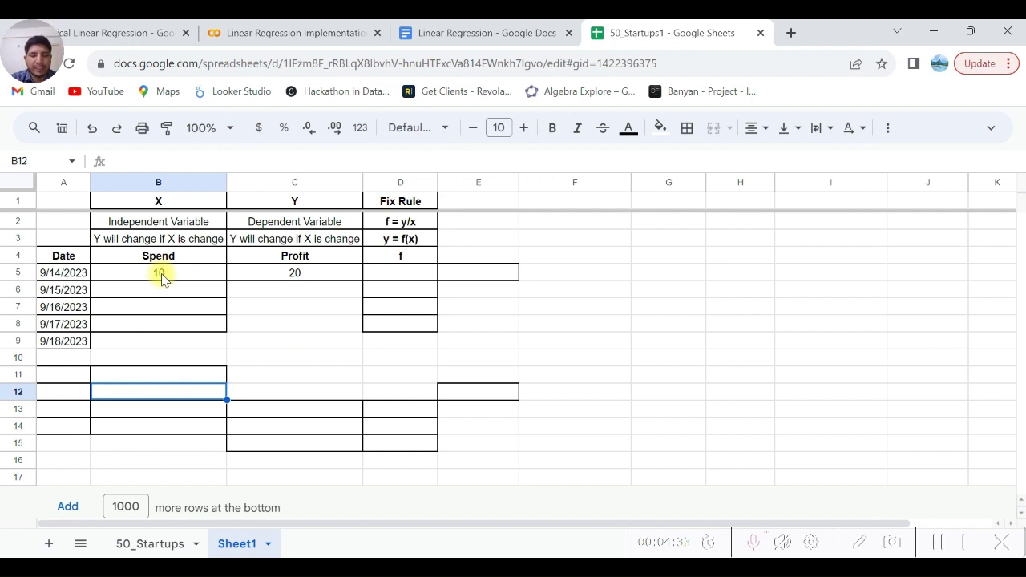
pyautogui.press('Up')
pyautogui.write('Profit')
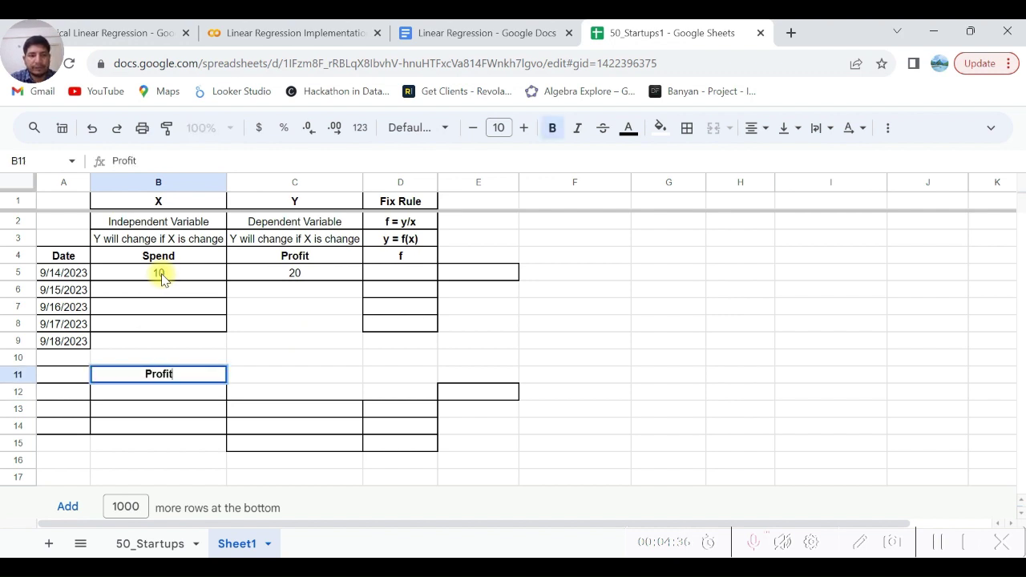
pyautogui.press('Return')
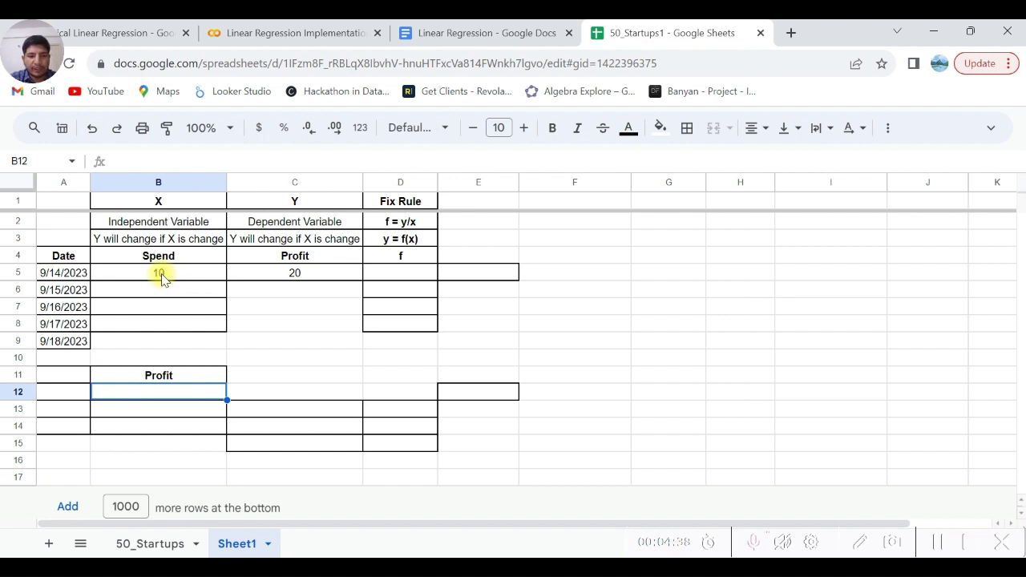
pyautogui.write('40')
pyautogui.press('Tab')
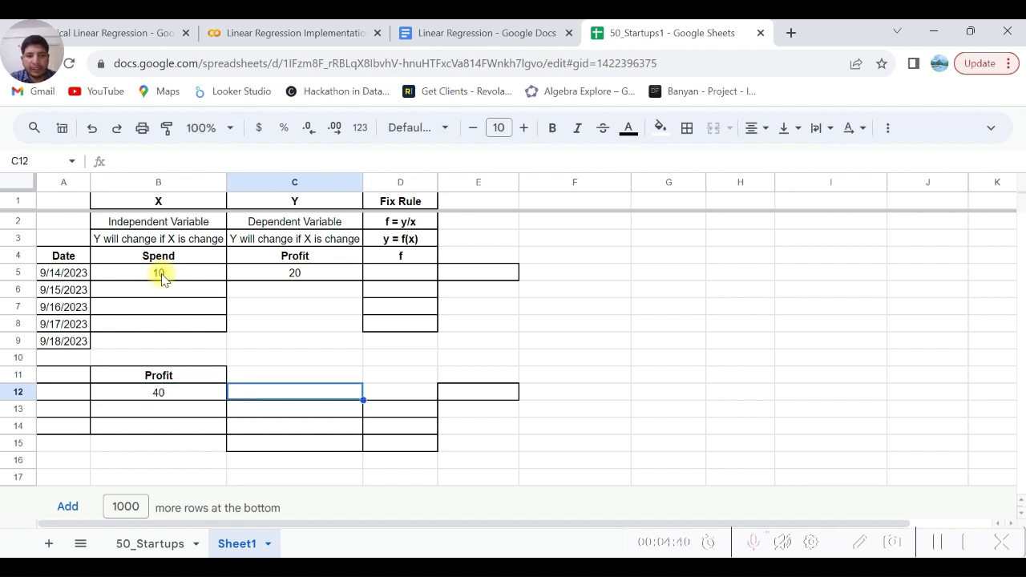
# Add the heading Spend in C11, beside the second table's Profit heading
pyautogui.press('Up')
pyautogui.write('Spend')
pyautogui.press('Return')
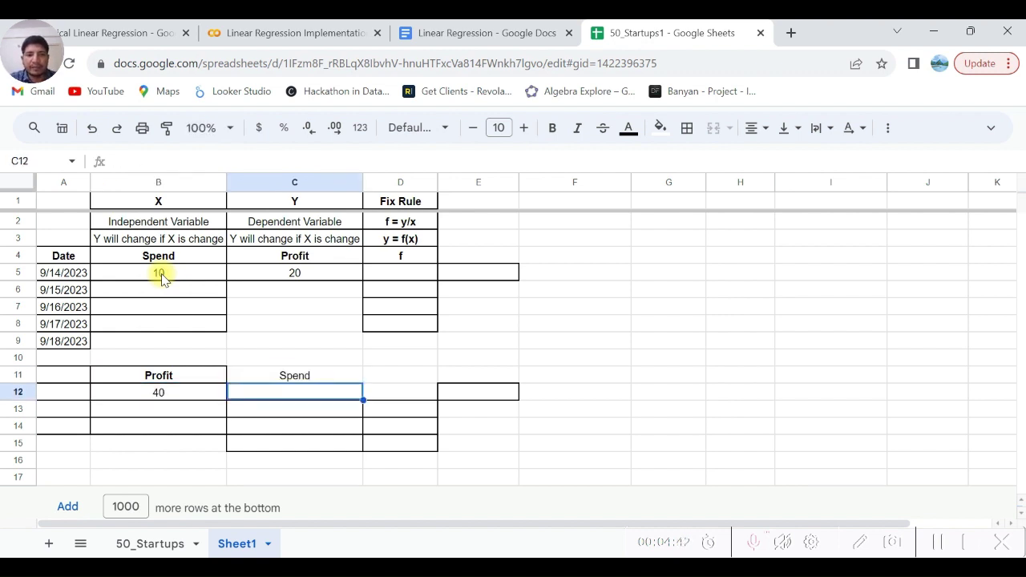
pyautogui.press('Up')
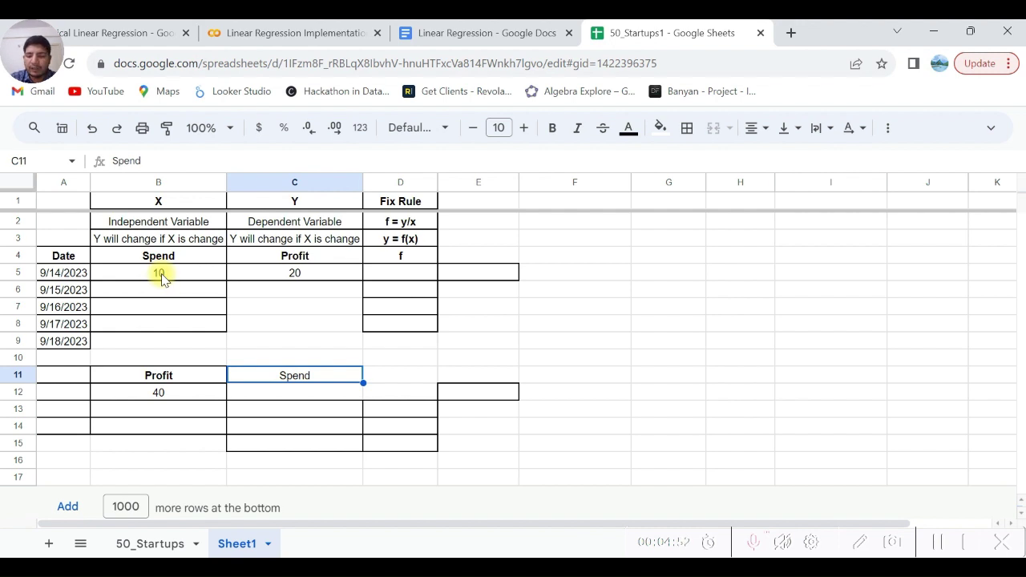
pyautogui.press('Up')
pyautogui.press('Up')
pyautogui.press('Up')
pyautogui.press('Up')
pyautogui.press('Up')
pyautogui.press('Up')
pyautogui.hotkey('shift', 'Left')
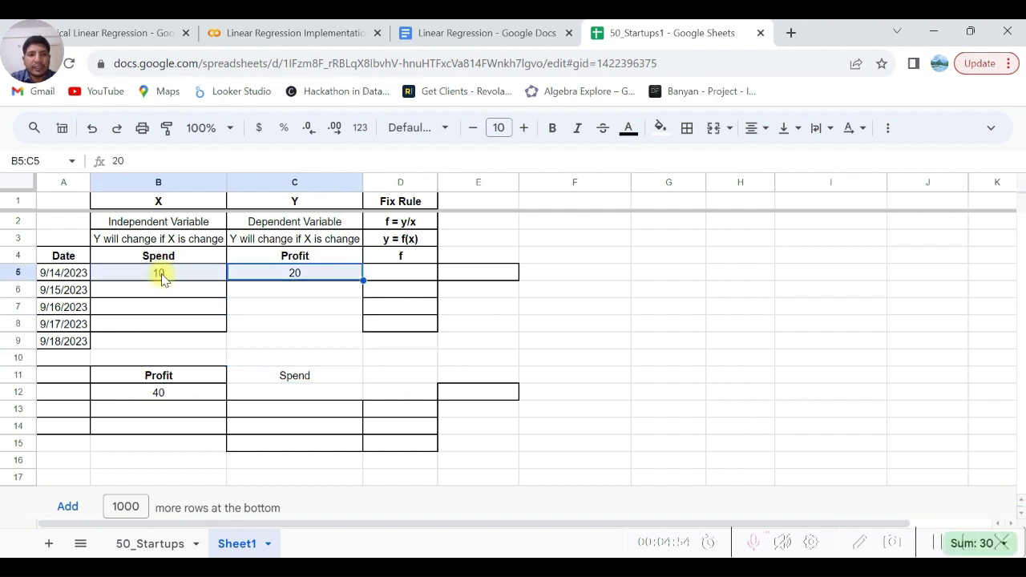
pyautogui.press('Down')
pyautogui.press('Down')
pyautogui.press('Down')
pyautogui.press('Down')
pyautogui.press('Down')
pyautogui.press('Down')
pyautogui.press('Down')
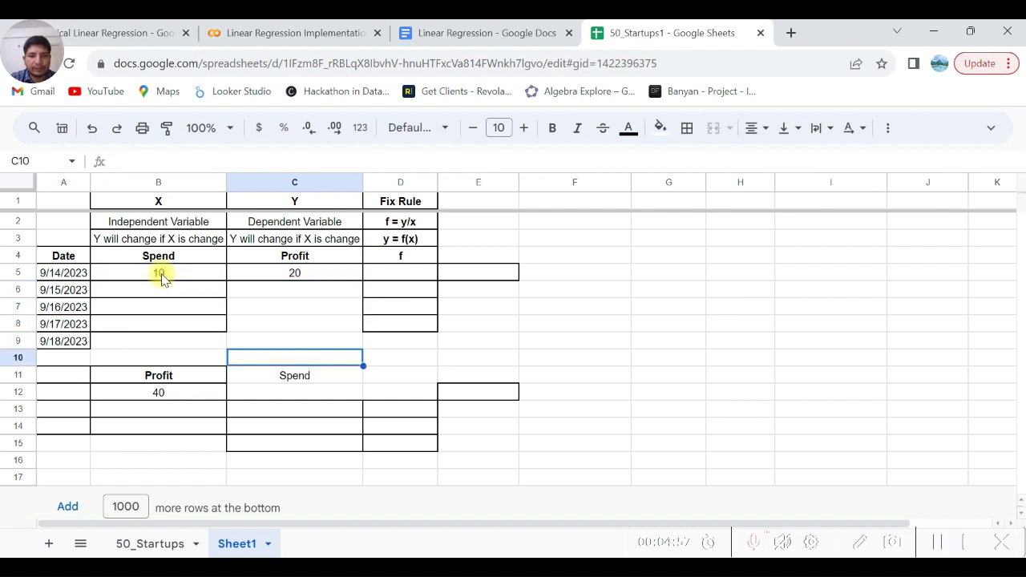
# Copy the 9/14/2023 Spend value from B5 into C12 under the second table's Spend heading
pyautogui.press('Left')
pyautogui.press('Up')
pyautogui.press('Up')
pyautogui.press('Up')
pyautogui.press('Up')
pyautogui.press('Up')
pyautogui.press('Up')
pyautogui.press('Up')
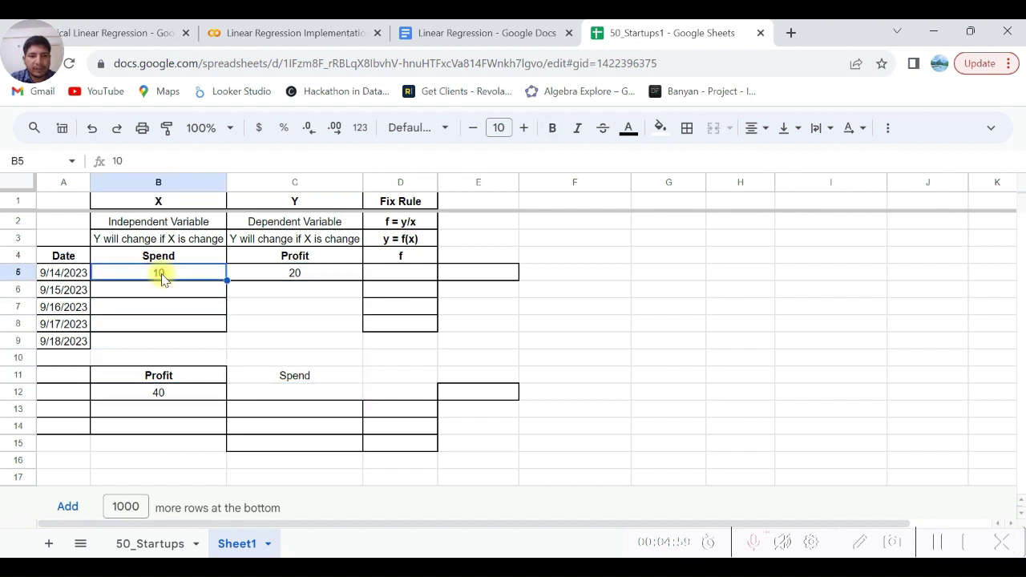
pyautogui.hotkey('ctrl', 'c')
pyautogui.press('Down')
pyautogui.press('Down')
pyautogui.press('Down')
pyautogui.press('Down')
pyautogui.press('Down')
pyautogui.press('Down')
pyautogui.press('Down')
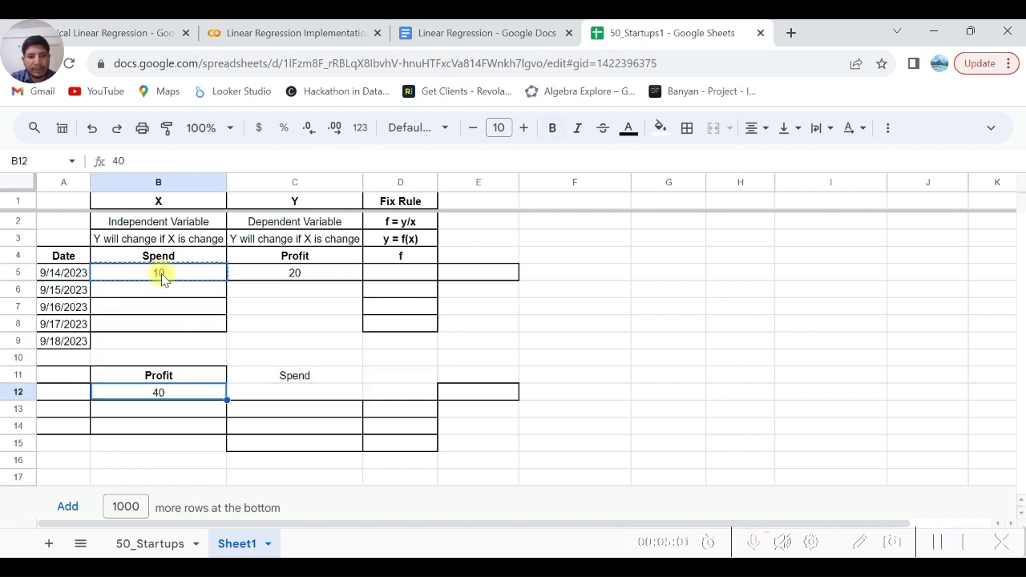
pyautogui.press('Right')
pyautogui.hotkey('ctrl', 'v')
# Set the second table's Profit values to 20 in B12 and 40 in B13
pyautogui.press('Left')
pyautogui.write('20')
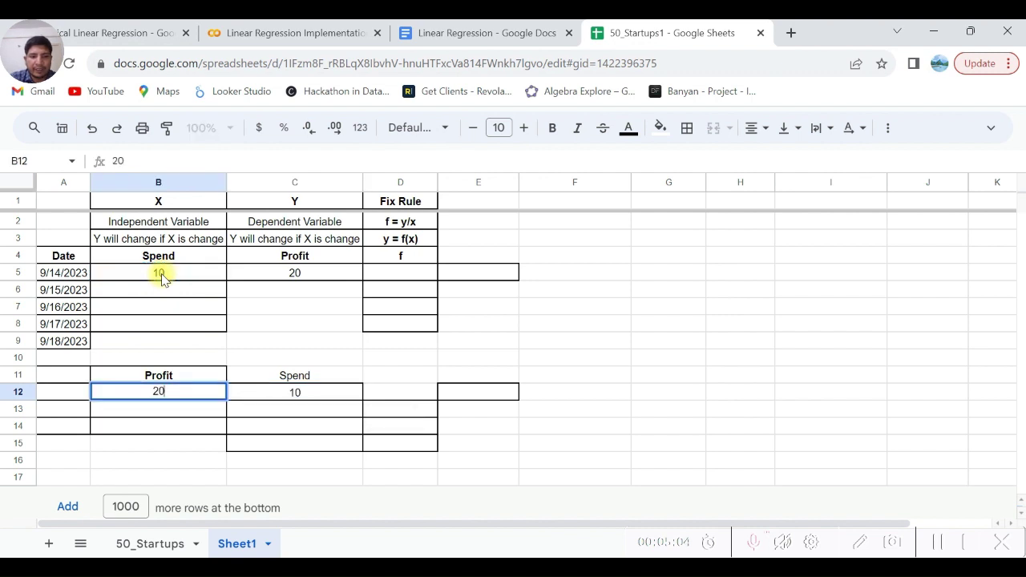
pyautogui.press('Return')
pyautogui.write('40')
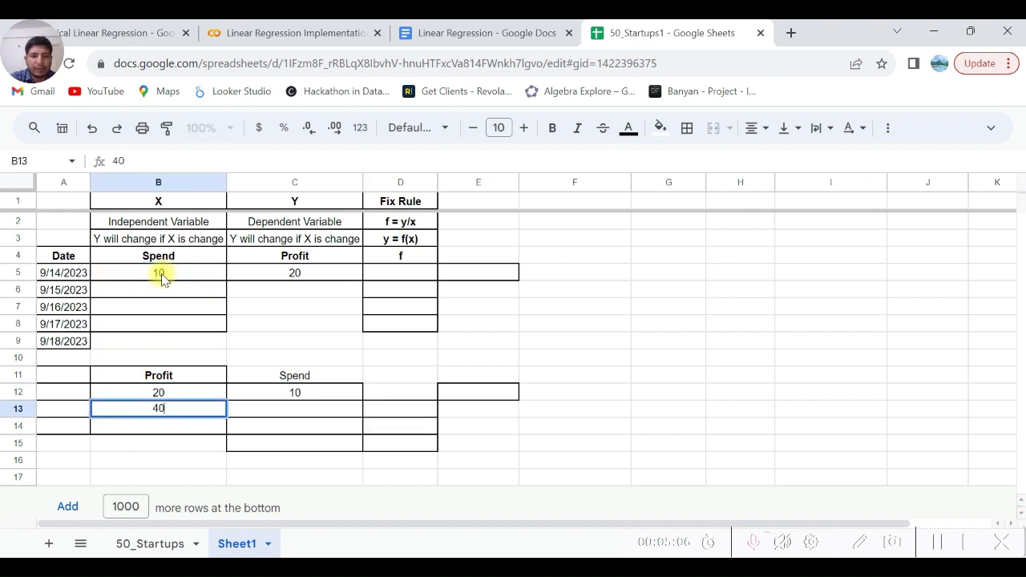
pyautogui.press('Tab')
pyautogui.hotkey('shift', 'Up')
pyautogui.press('Up')
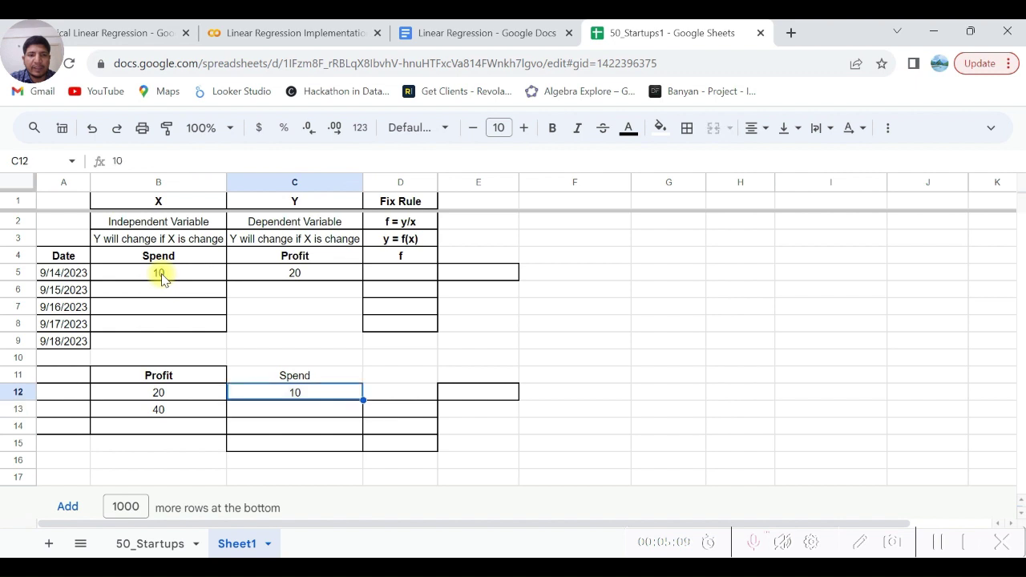
pyautogui.press('Up')
pyautogui.press('Up')
pyautogui.press('Up')
pyautogui.press('Up')
pyautogui.press('Up')
pyautogui.press('Up')
pyautogui.press('Up')
pyautogui.press('Up')
pyautogui.press('Down')
pyautogui.press('Down')
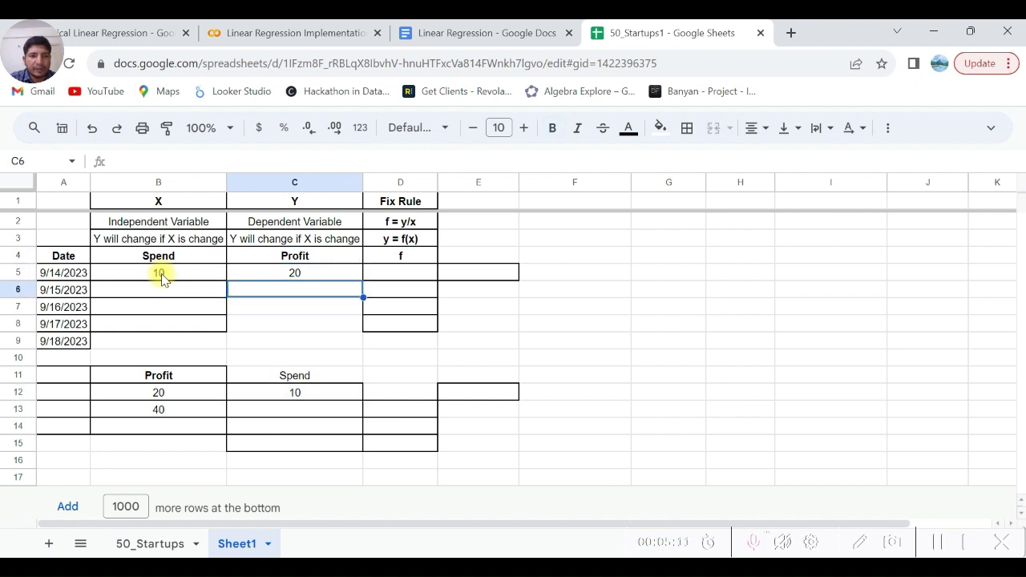
pyautogui.press('Up')
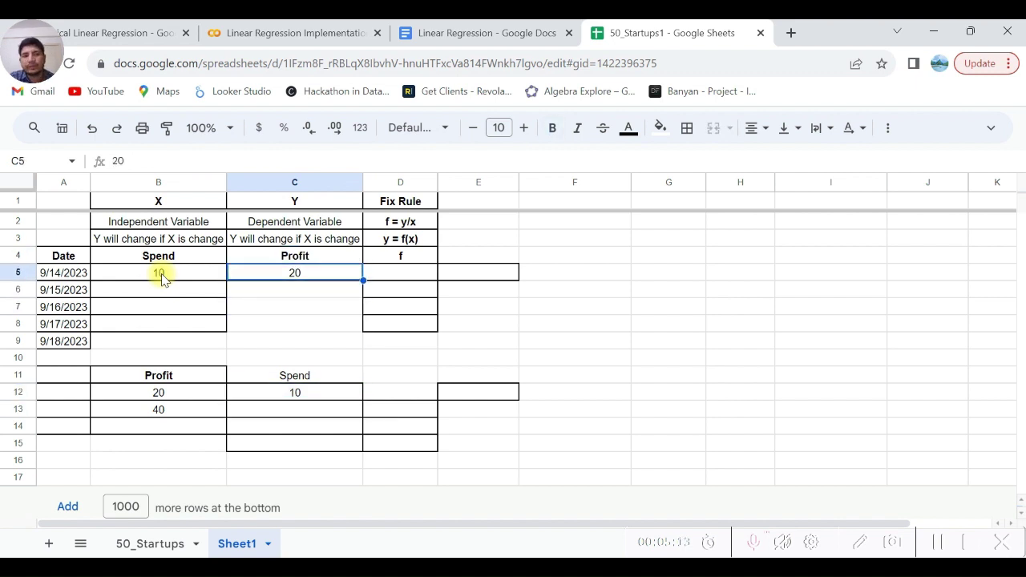
pyautogui.press('Up')
pyautogui.press('Down')
pyautogui.hotkey('shift', 'Left')
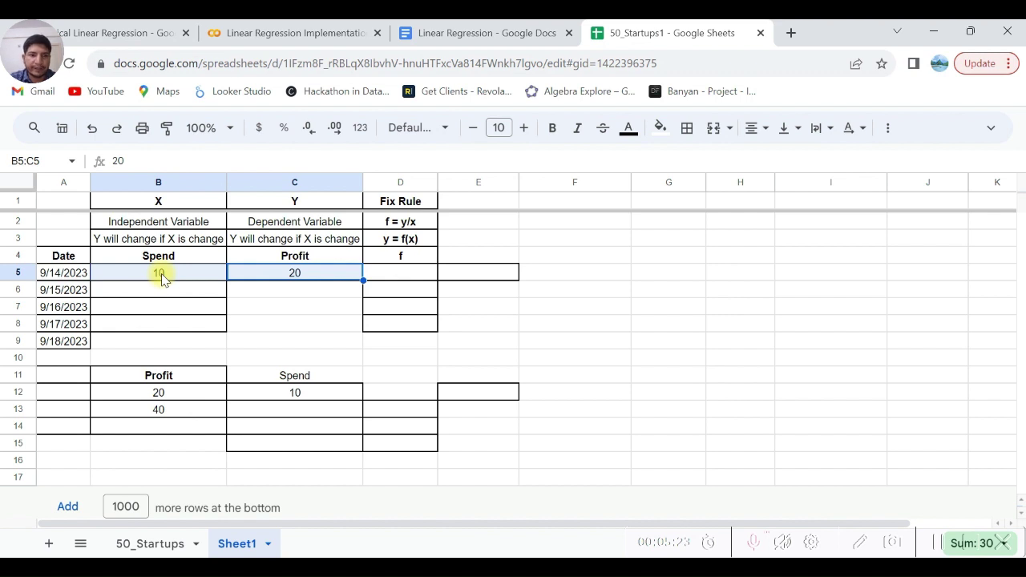
pyautogui.click(161, 277)
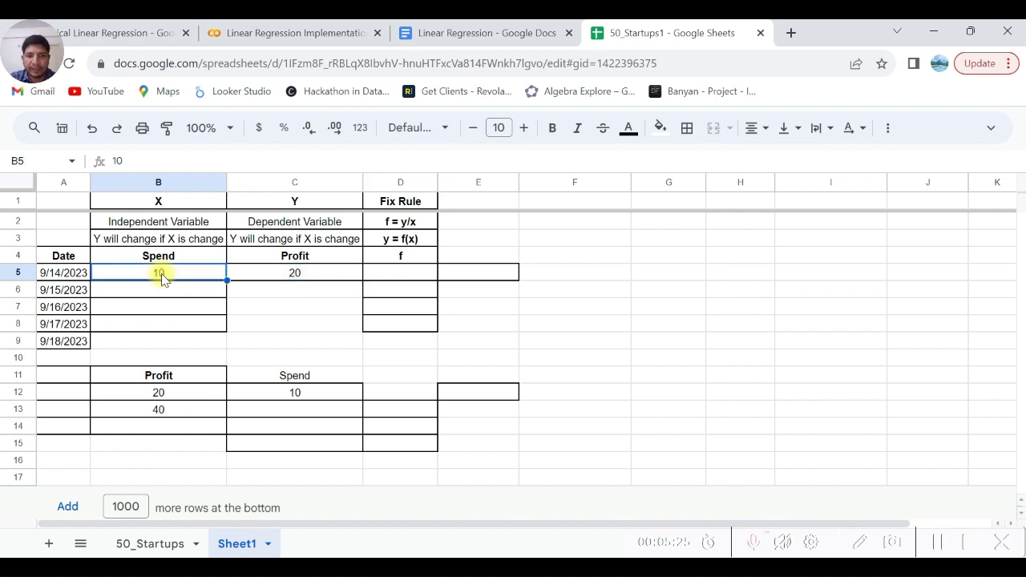
pyautogui.hotkey('shift', 'Right')
pyautogui.hotkey('shift', 'Down')
pyautogui.press('Down')
pyautogui.press('Down')
pyautogui.press('Down')
pyautogui.press('Up')
pyautogui.press('Up')
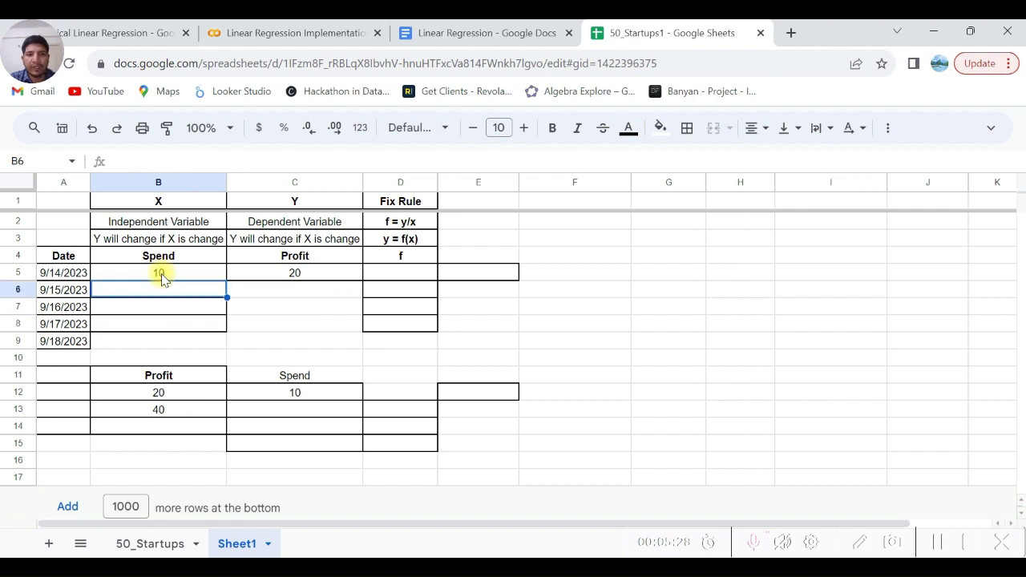
pyautogui.press('Up')
pyautogui.press('Up')
pyautogui.press('Down')
pyautogui.hotkey('shift', 'Right')
pyautogui.hotkey('shift', 'Down')
pyautogui.hotkey('shift', 'Down')
pyautogui.hotkey('shift', 'Down')
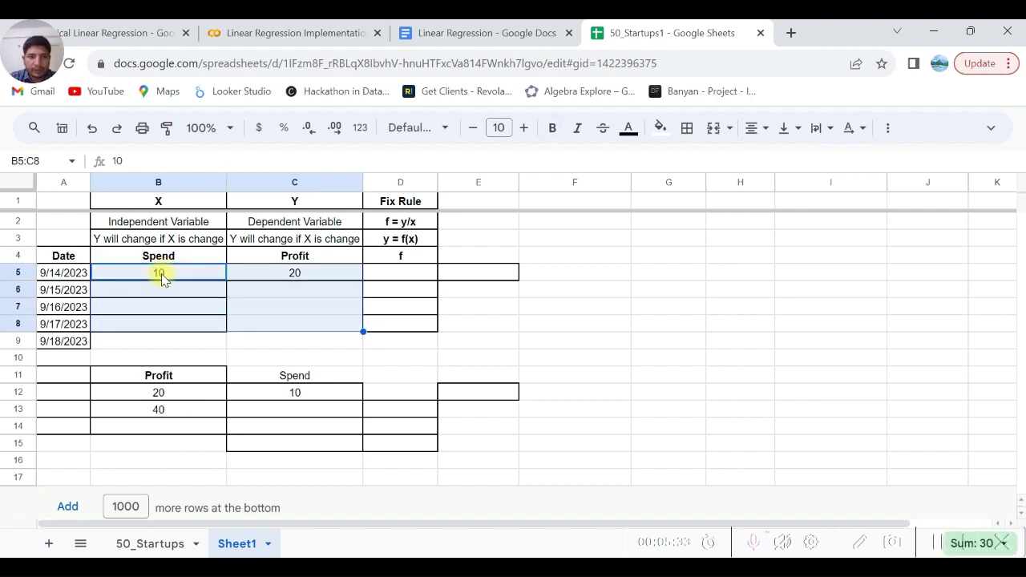
# Calculate f for 9/14/2023 in D5 by dividing Profit by Spend with the formula =C5/B5
pyautogui.press('Right')
pyautogui.press('Right')
pyautogui.press('Up')
pyautogui.press('Up')
pyautogui.press('Up')
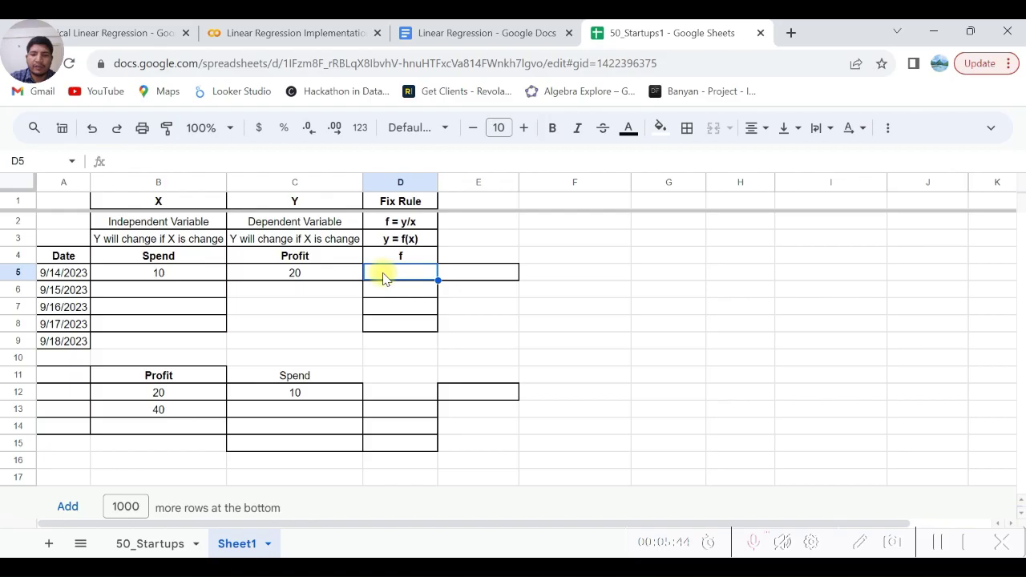
pyautogui.write('=')
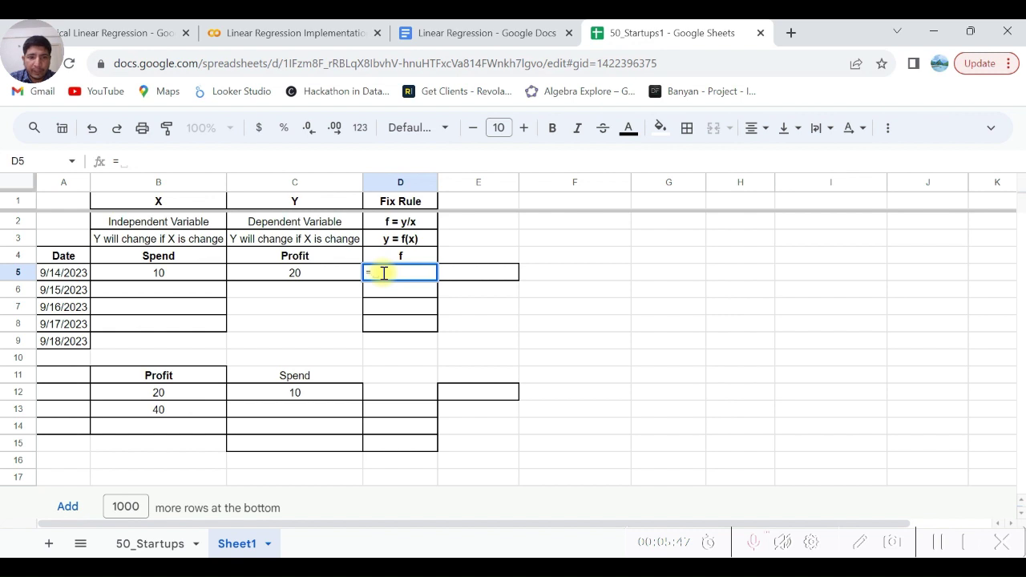
pyautogui.press('Left')
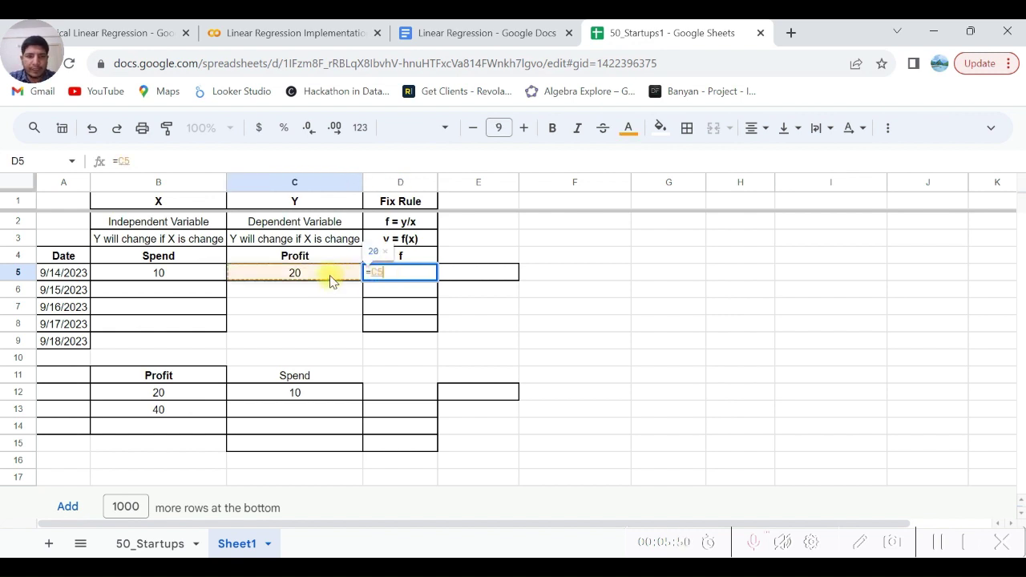
pyautogui.write('/')
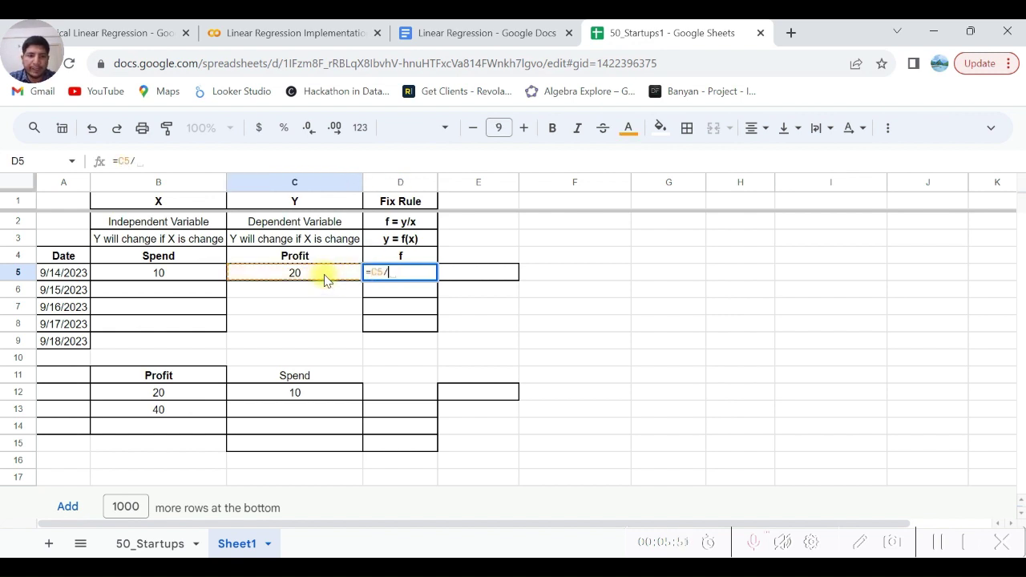
pyautogui.click(158, 274)
pyautogui.press('Return')
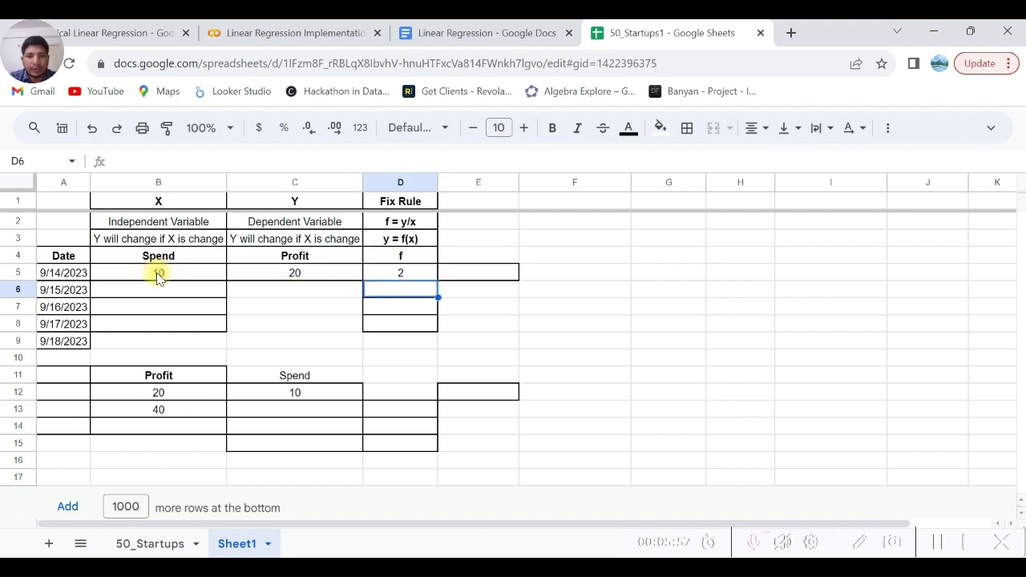
# Check the f formula in D5 against the Spend and Profit values it uses in row 5
pyautogui.press('Up')
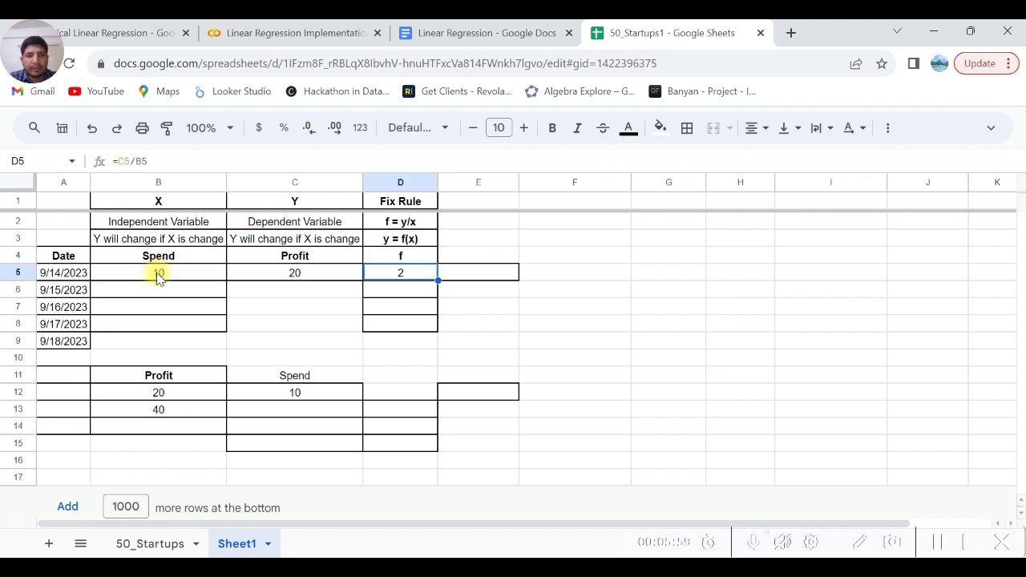
pyautogui.press('Left')
pyautogui.hotkey('shift', 'Left')
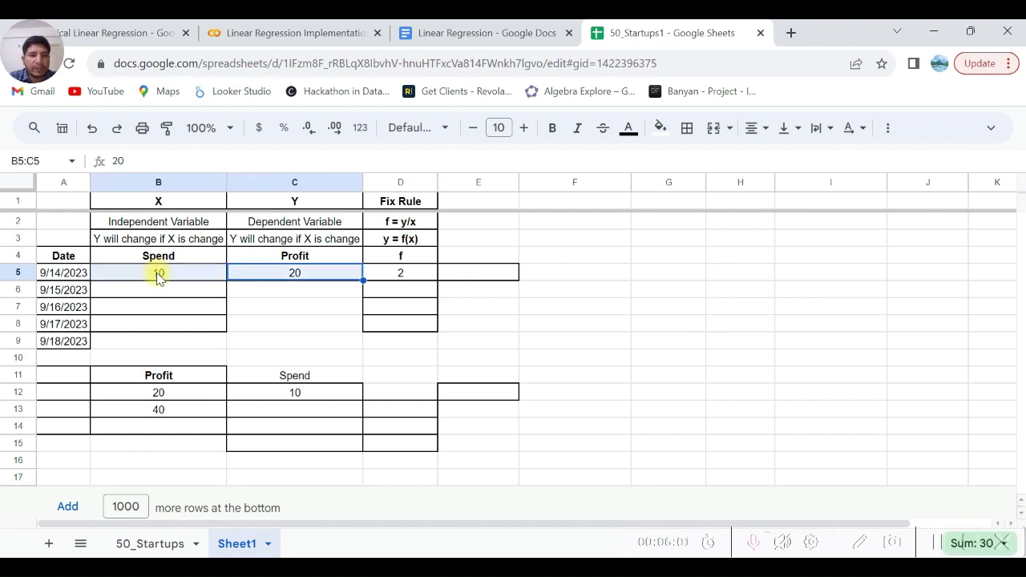
pyautogui.press('Right')
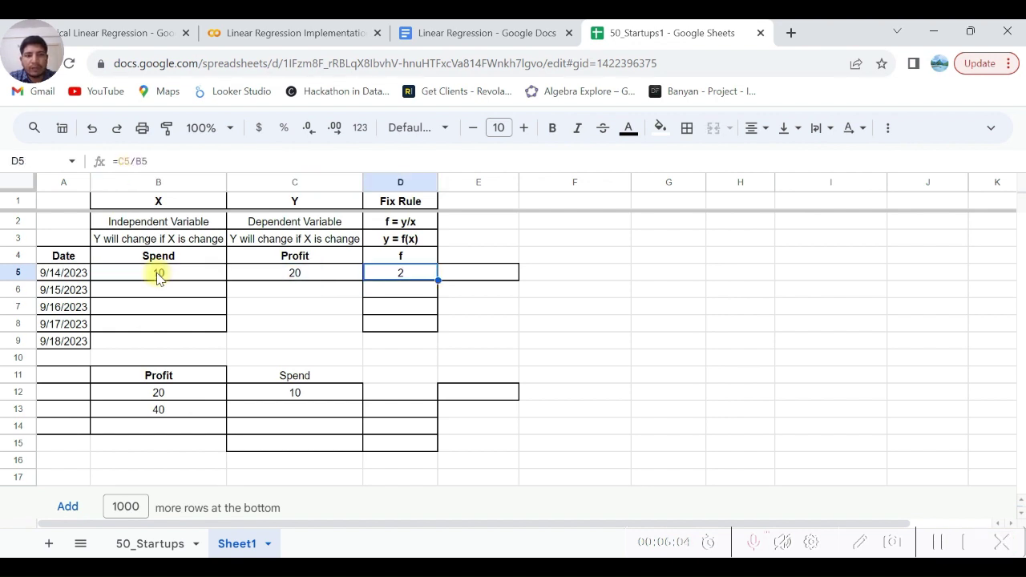
pyautogui.press('Left')
pyautogui.press('Right')
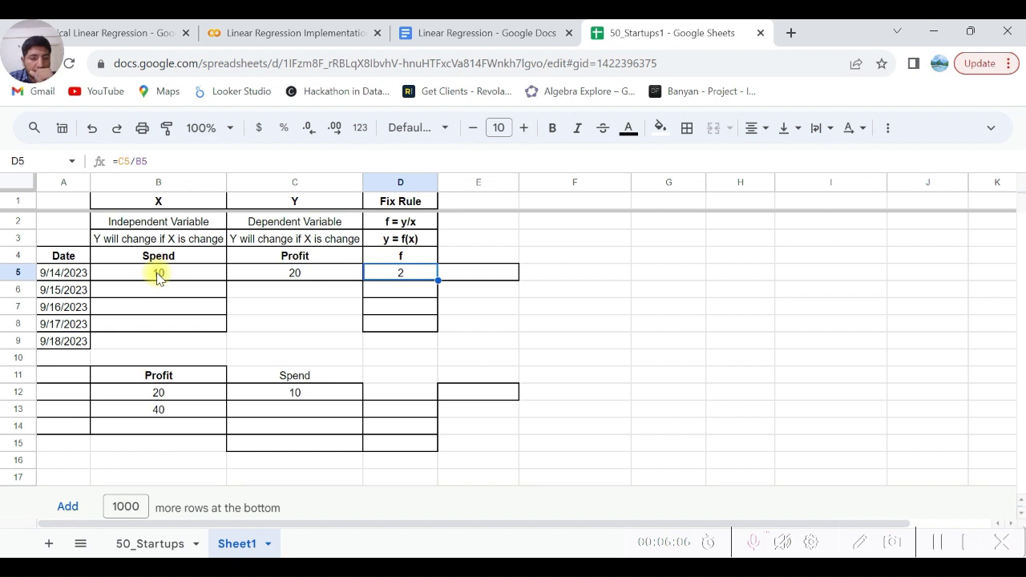
pyautogui.press('Left')
pyautogui.press('Left')
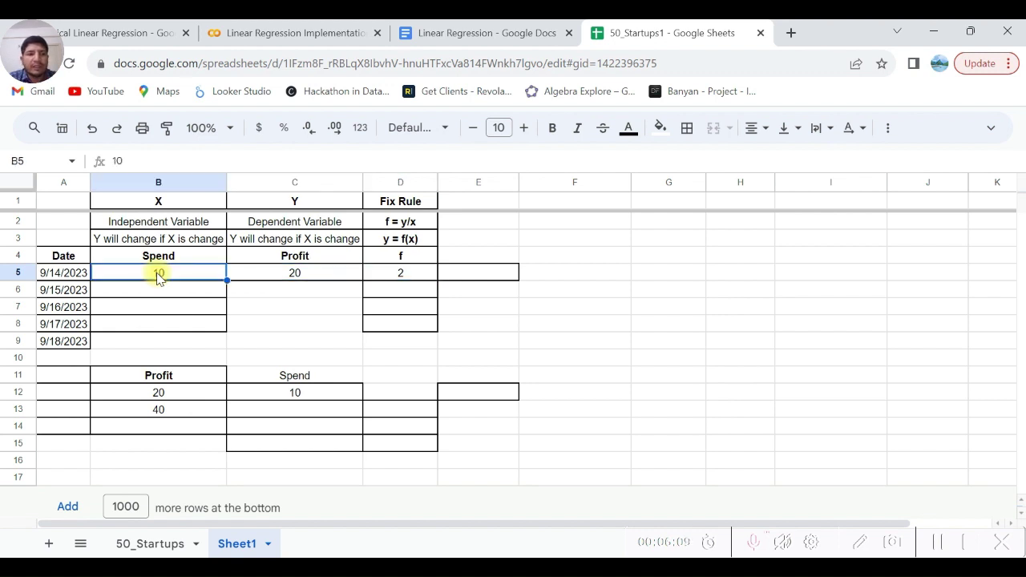
pyautogui.hotkey('shift', 'Down')
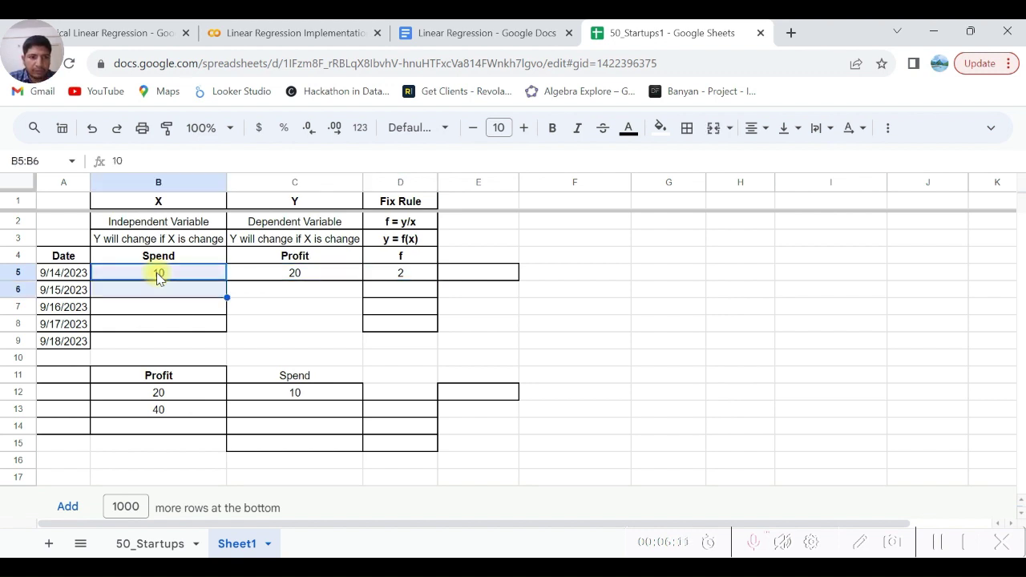
pyautogui.hotkey('shift', 'Down')
pyautogui.press('Right')
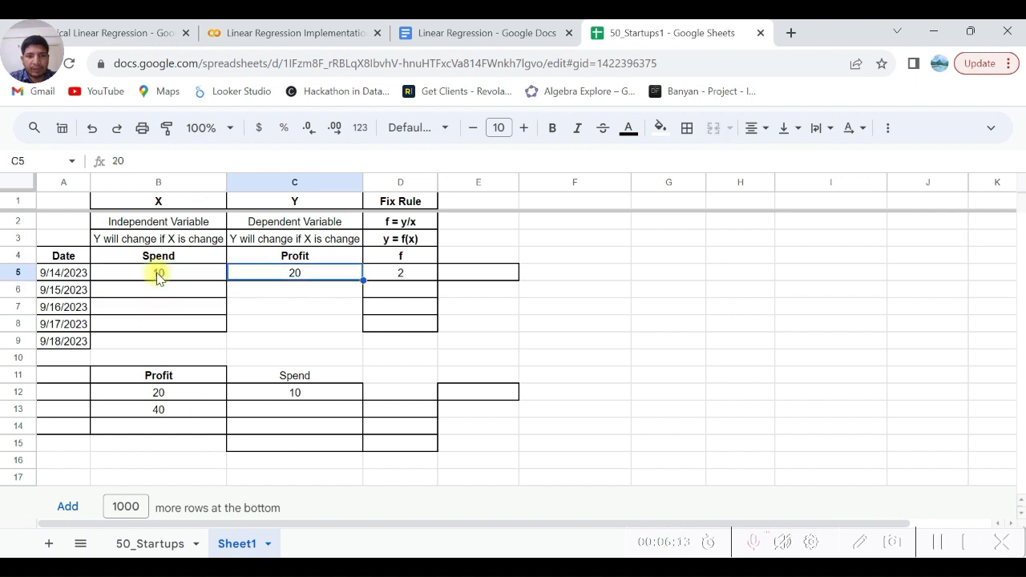
pyautogui.hotkey('shift', 'Down')
pyautogui.hotkey('shift', 'Down')
pyautogui.press('Right')
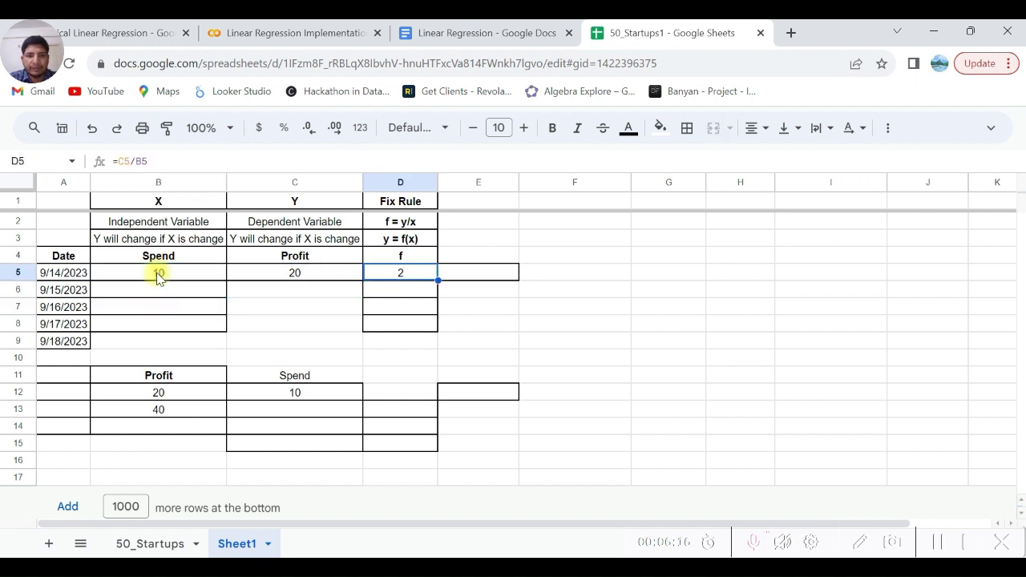
pyautogui.press('Down')
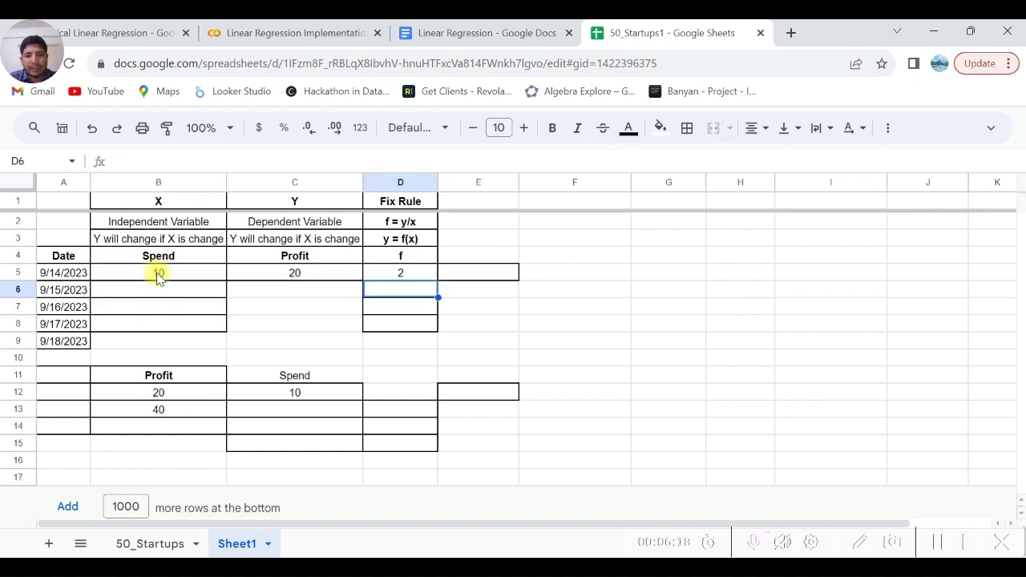
pyautogui.write('2')
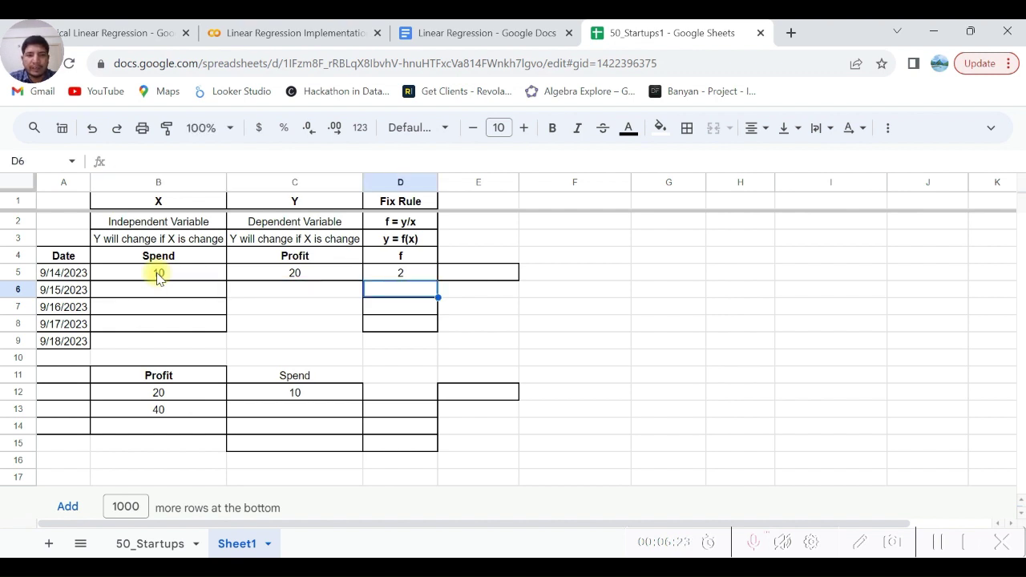
pyautogui.press('Escape')
# Enter Spend values of 20, 30 and 40 for 9/15/2023 to 9/17/2023 in B6:B8
pyautogui.press('Left')
pyautogui.press('Left')
pyautogui.write('20')
pyautogui.press('Return')
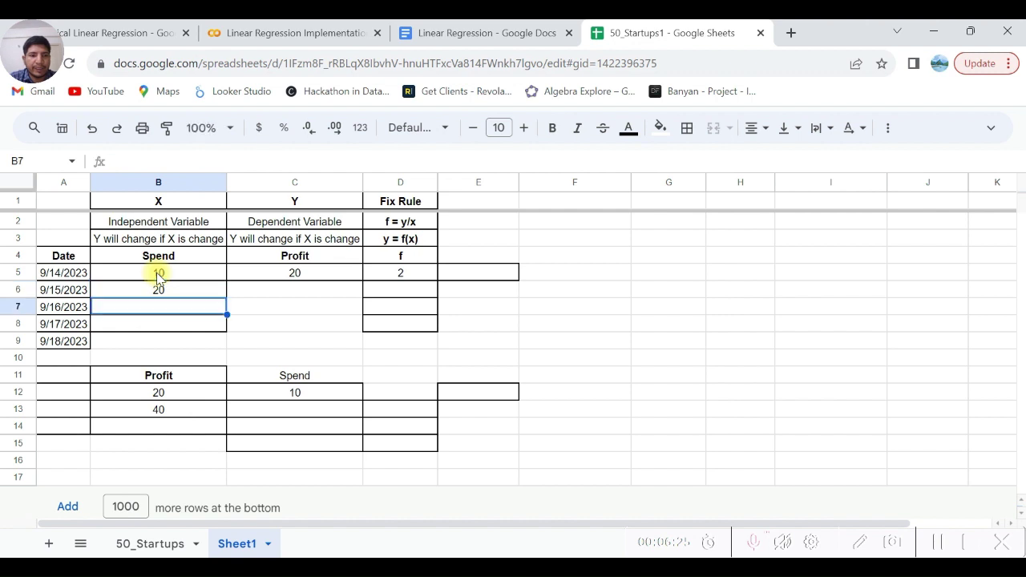
pyautogui.write('30')
pyautogui.press('Return')
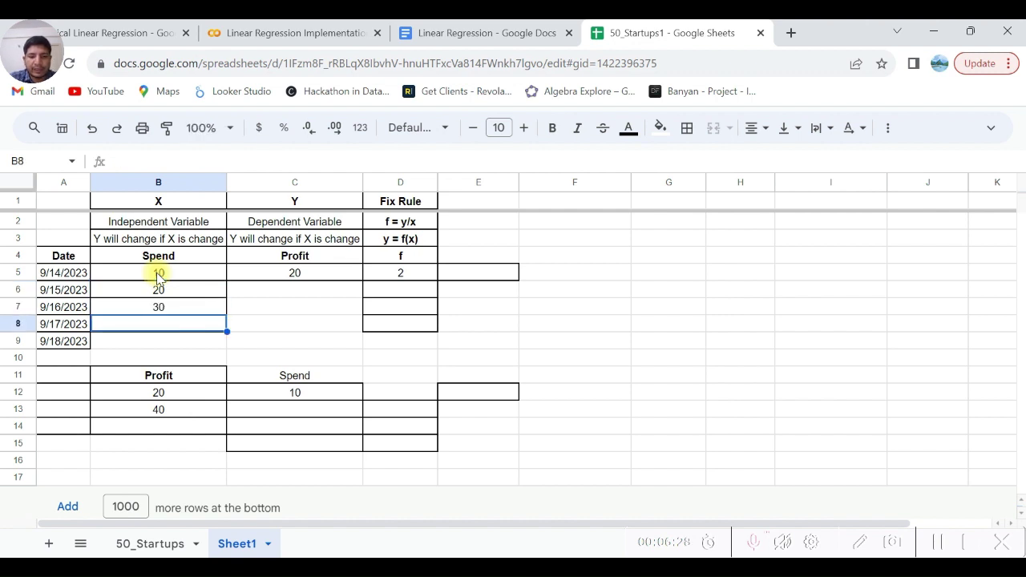
pyautogui.write('40')
pyautogui.press('Return')
# Review the Spend values in B6:B8 and the f formula in D5
pyautogui.press('Up')
pyautogui.hotkey('shift', 'Up')
pyautogui.hotkey('shift', 'Up')
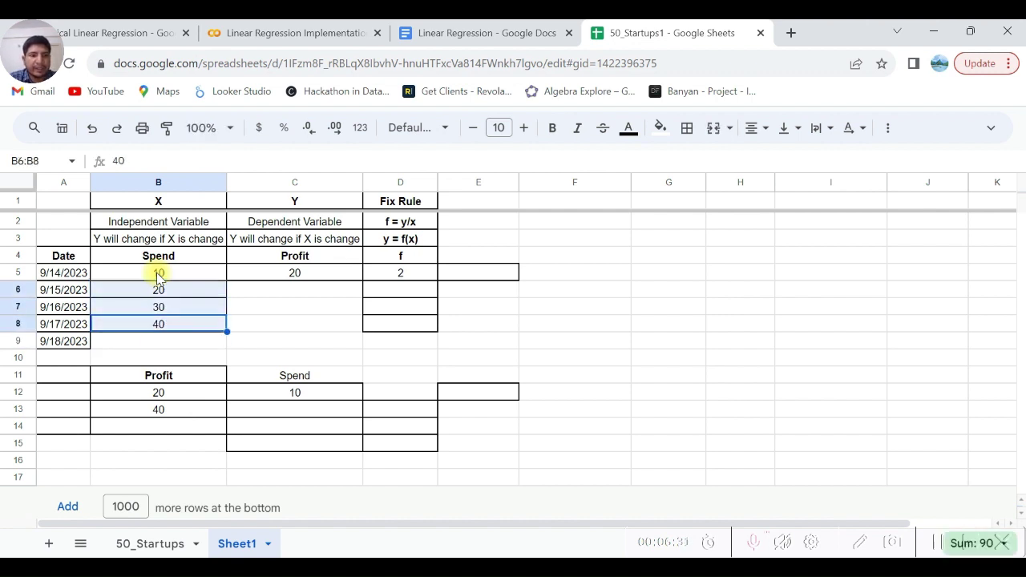
pyautogui.press('Up')
pyautogui.press('Up')
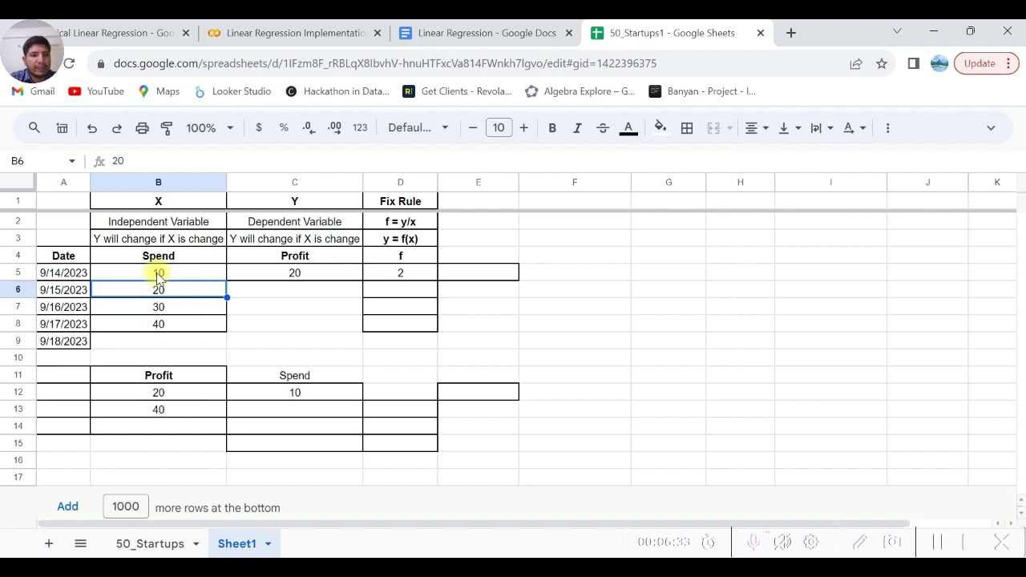
pyautogui.press('Down')
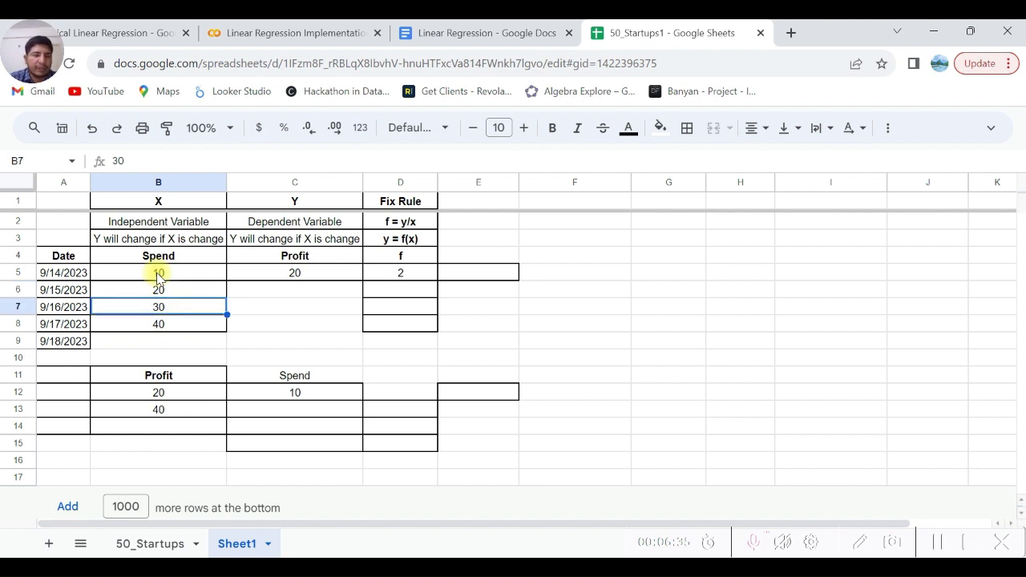
pyautogui.press('Right')
pyautogui.press('Right')
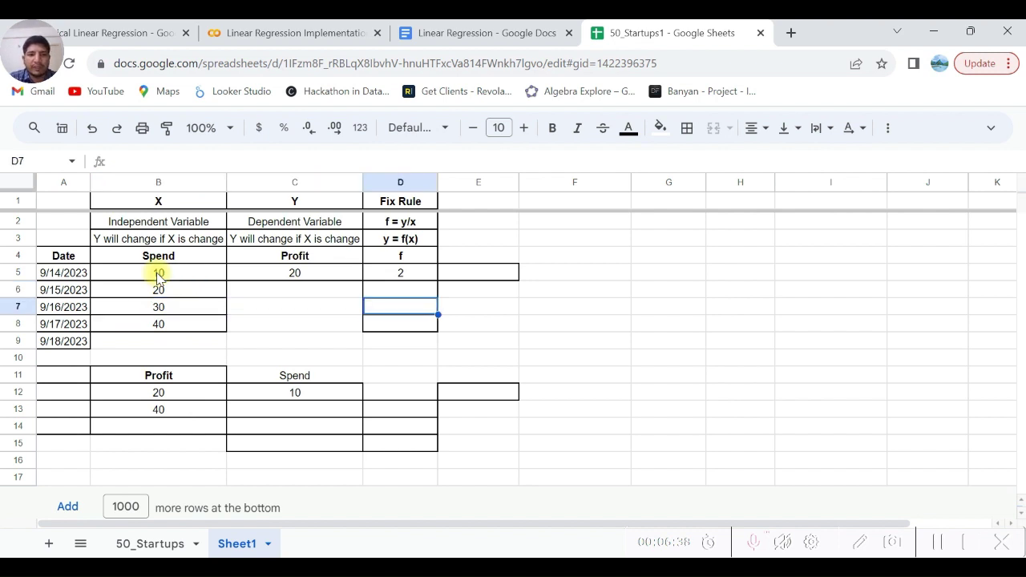
pyautogui.press('Up')
pyautogui.press('Up')
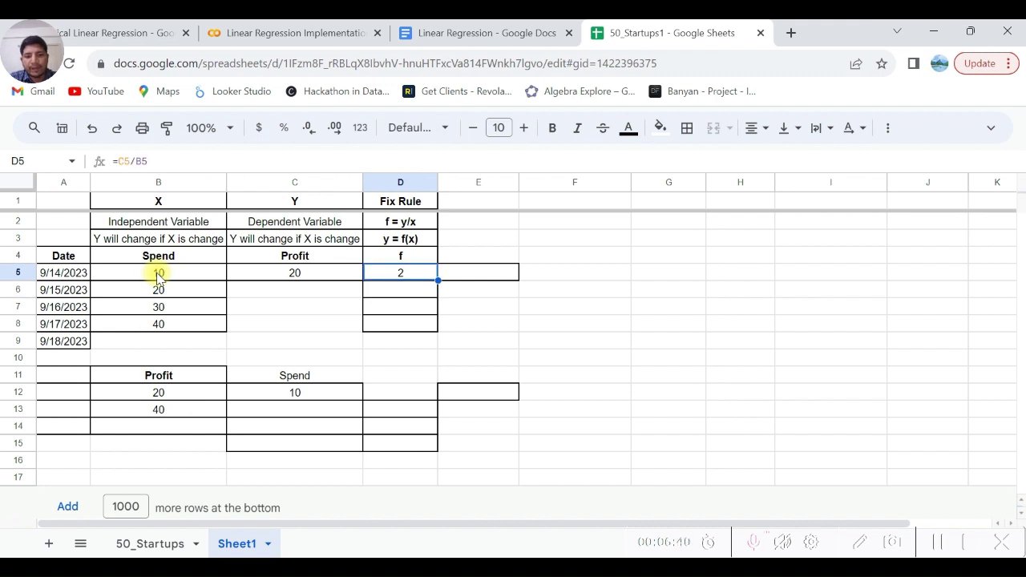
# Set f to 2 for 9/15/2023 to 9/17/2023 in D6:D8
pyautogui.press('Down')
pyautogui.write('2')
pyautogui.press('Return')
pyautogui.write('2')
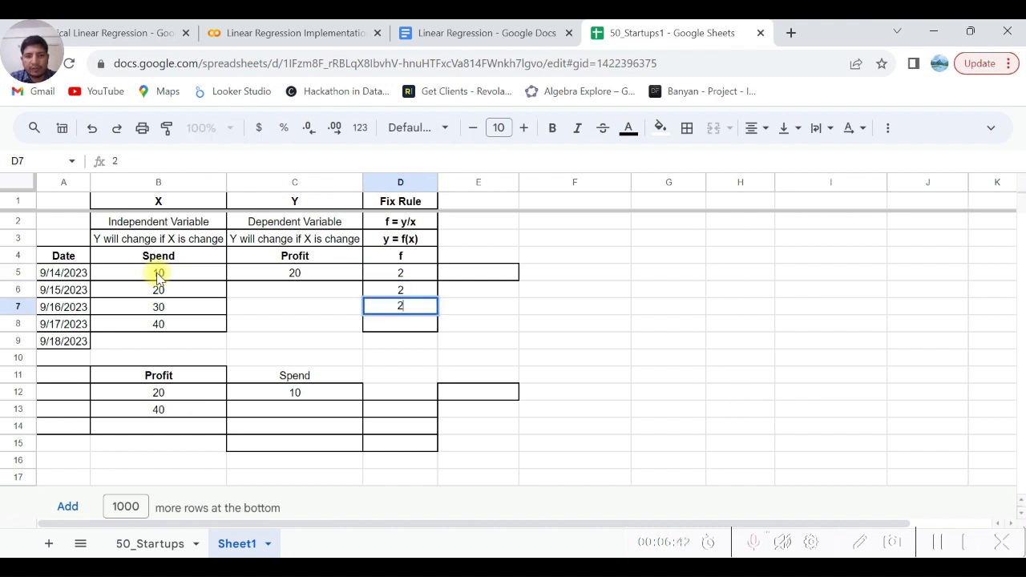
pyautogui.press('Return')
pyautogui.write('2')
pyautogui.press('Return')
# Examine the empty Profit cells C6:C8 and the y = f(x) rule in D3
pyautogui.press('Left')
pyautogui.press('Up')
pyautogui.press('Up')
pyautogui.press('Up')
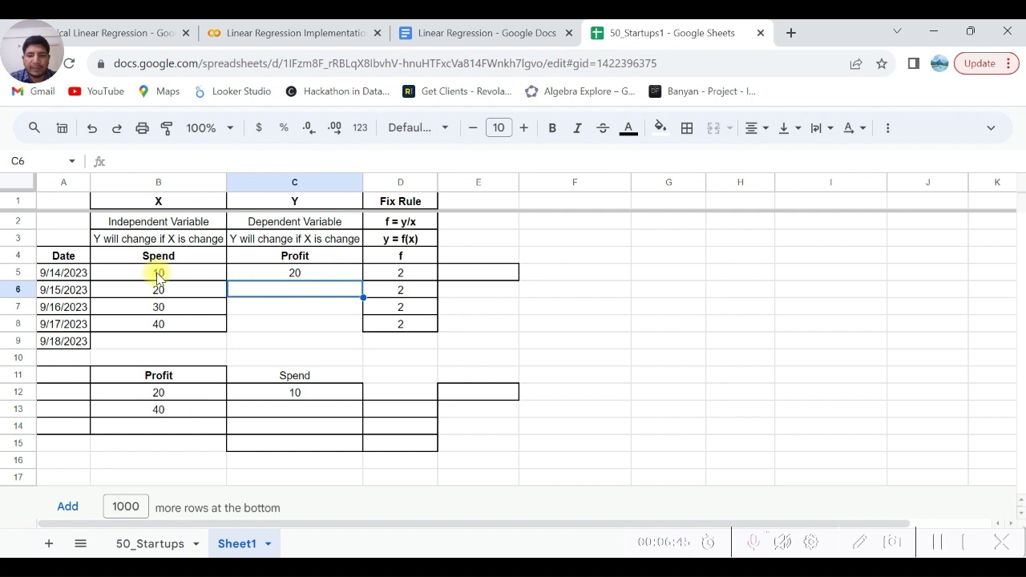
pyautogui.hotkey('shift', 'Down')
pyautogui.hotkey('shift', 'Down')
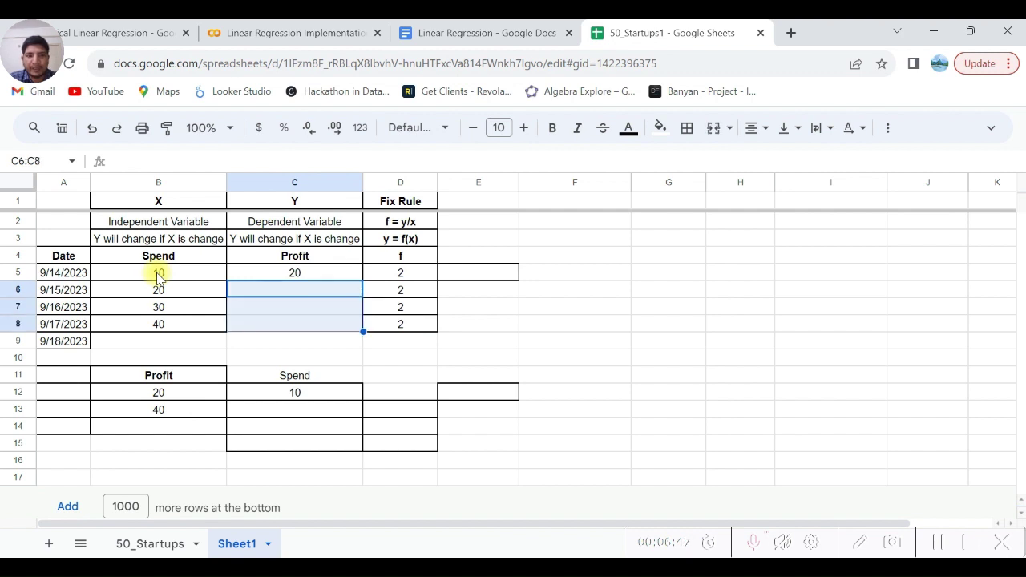
pyautogui.hotkey('shift', 'Up')
pyautogui.hotkey('shift', 'Up')
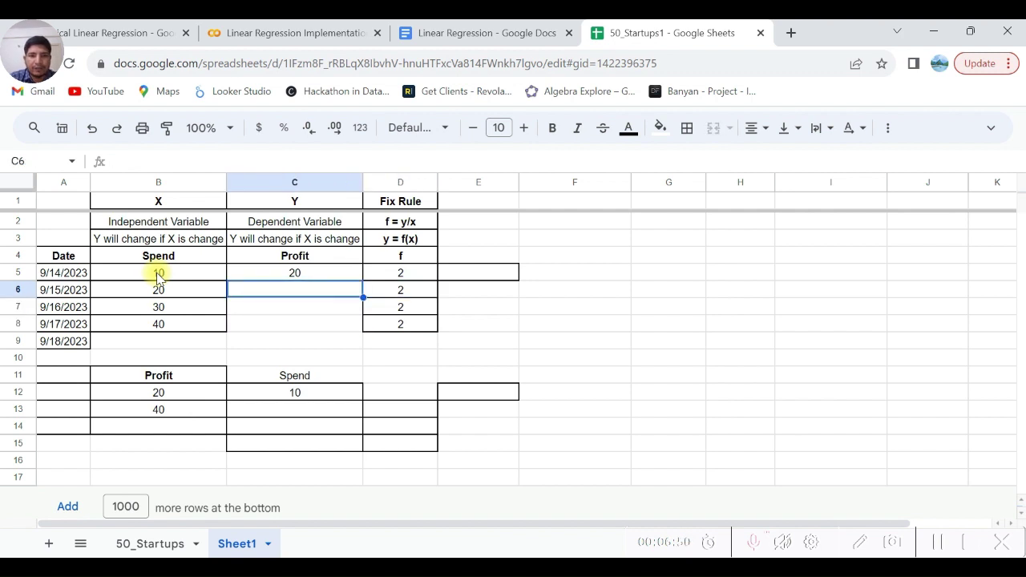
pyautogui.click(393, 240)
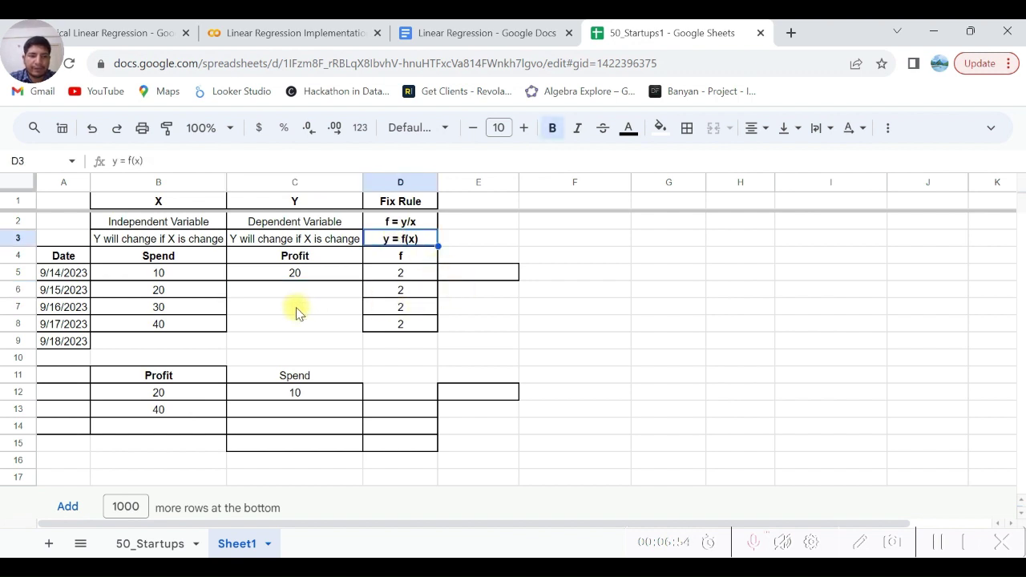
# Calculate the 9/15/2023 Profit in C6 with =D6*B6 and accept the suggested autofill for the Profit cells below
pyautogui.click(274, 296)
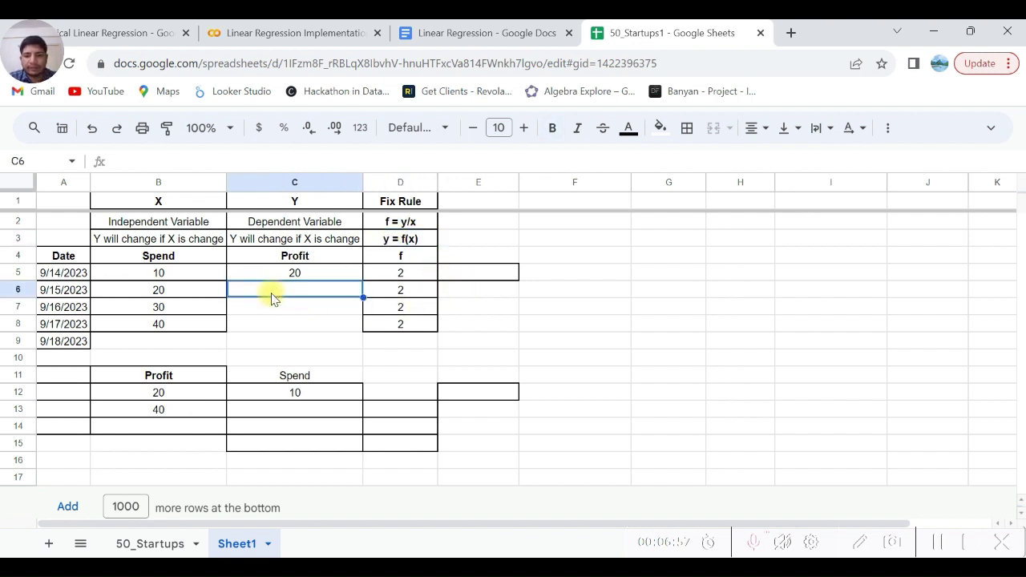
pyautogui.write('=')
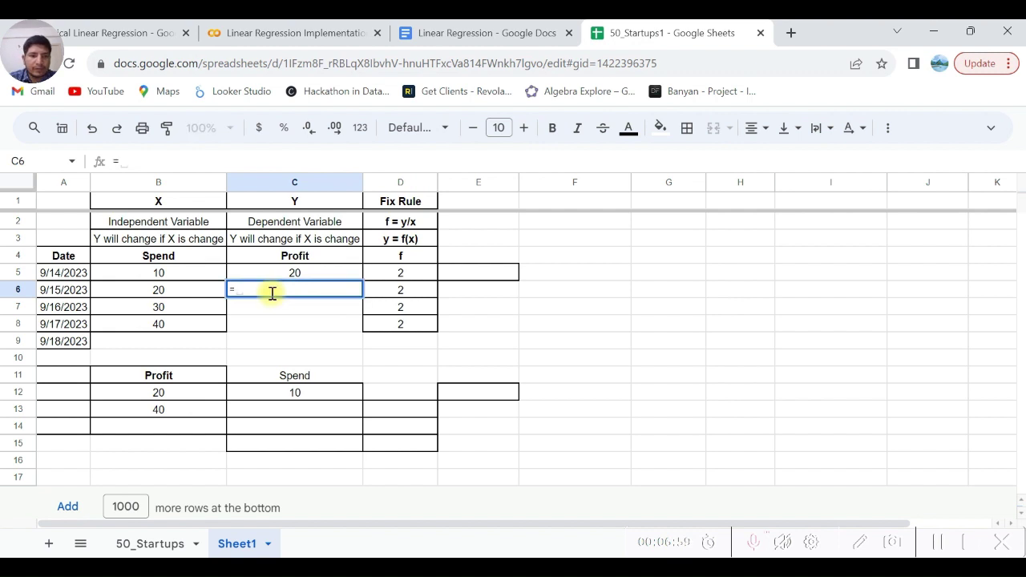
pyautogui.write('D6*B6')
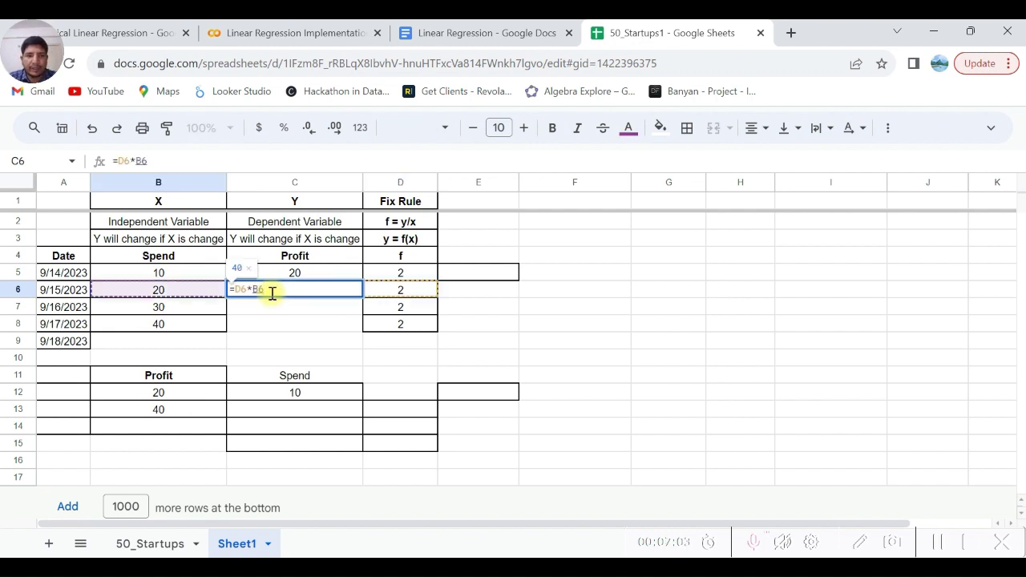
pyautogui.press('Return')
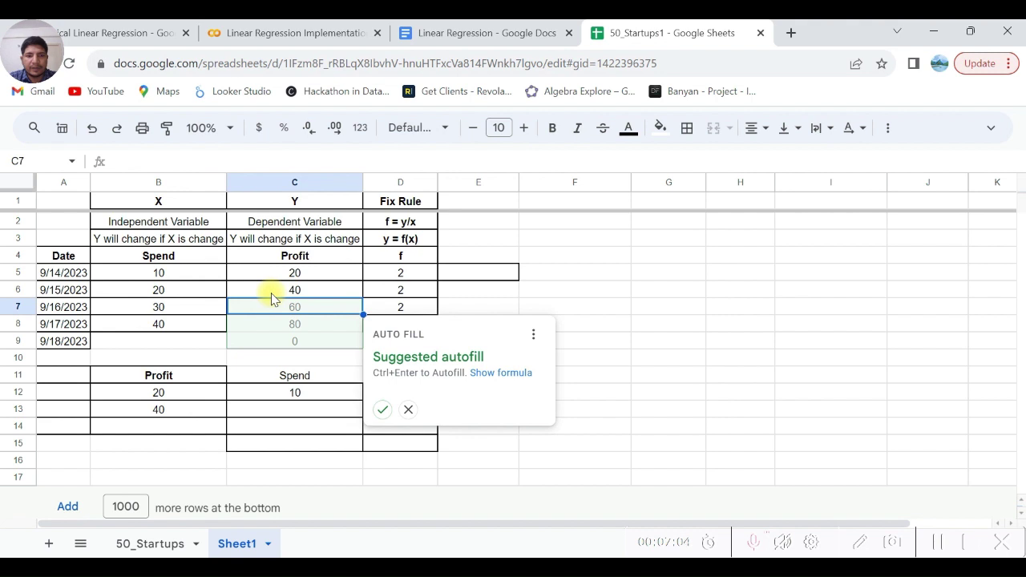
pyautogui.click(383, 409)
# Clear the autofilled Profit formula for 9/18/2023 in C9
pyautogui.moveTo(298, 289); pyautogui.dragTo(298, 334)
pyautogui.click(298, 341)
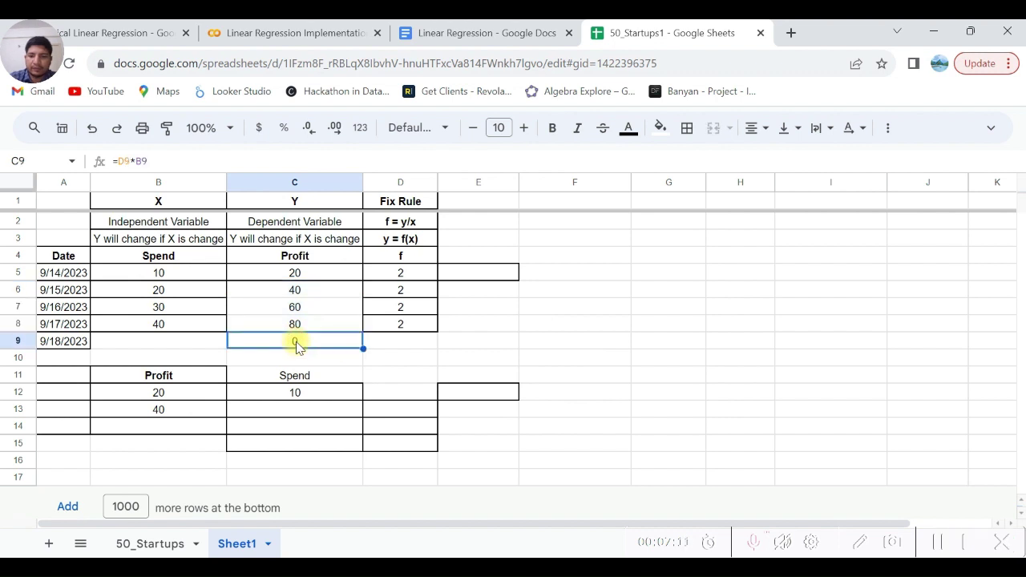
pyautogui.press('Delete')
# Fill the 9/14/2023 Spend and Profit cells B5:C5 with bright green
pyautogui.click(312, 294)
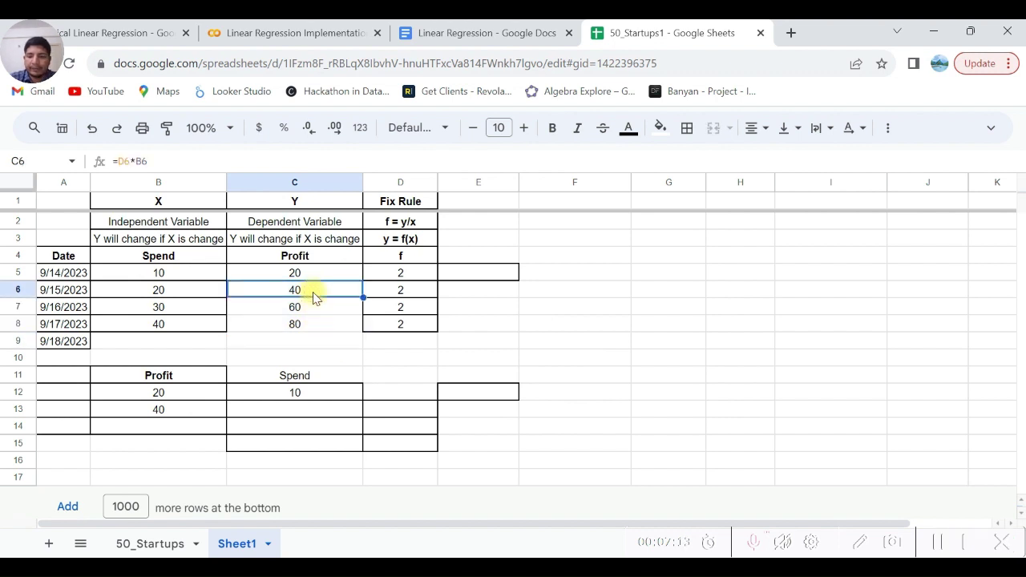
pyautogui.hotkey('shift', 'Down')
pyautogui.hotkey('shift', 'Down')
pyautogui.press('Up')
pyautogui.hotkey('shift', 'Left')
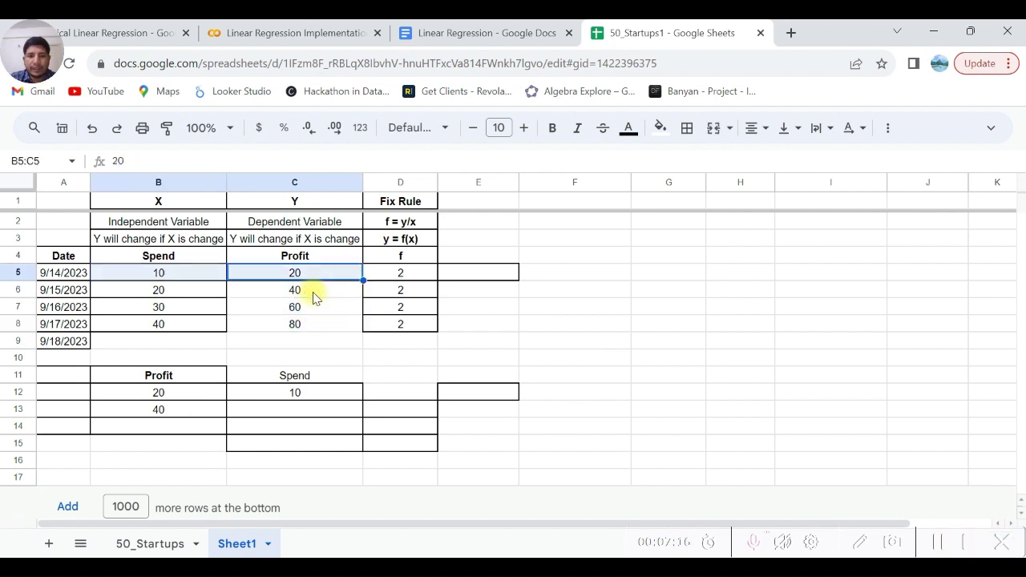
pyautogui.click(660, 128)
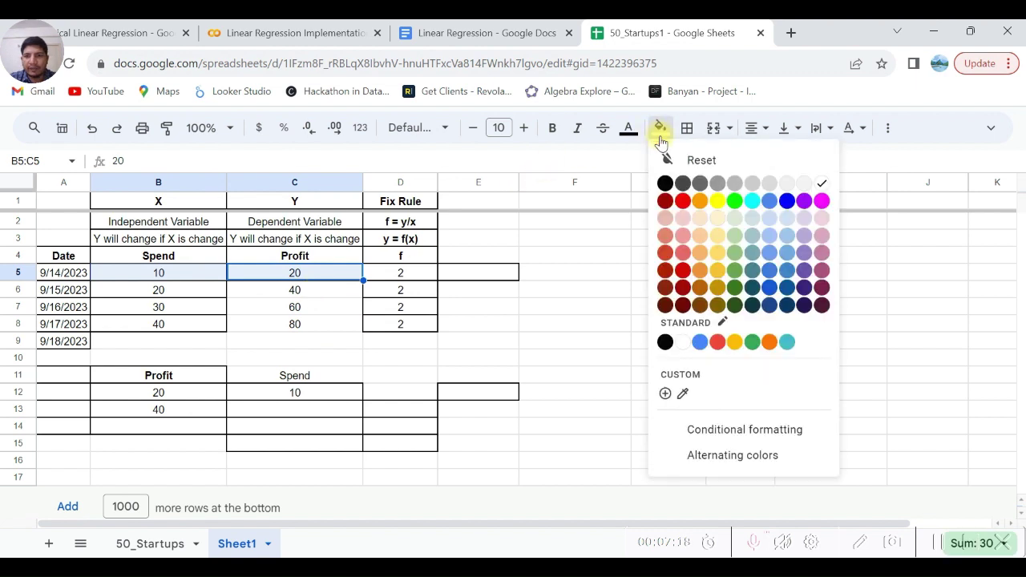
pyautogui.click(736, 201)
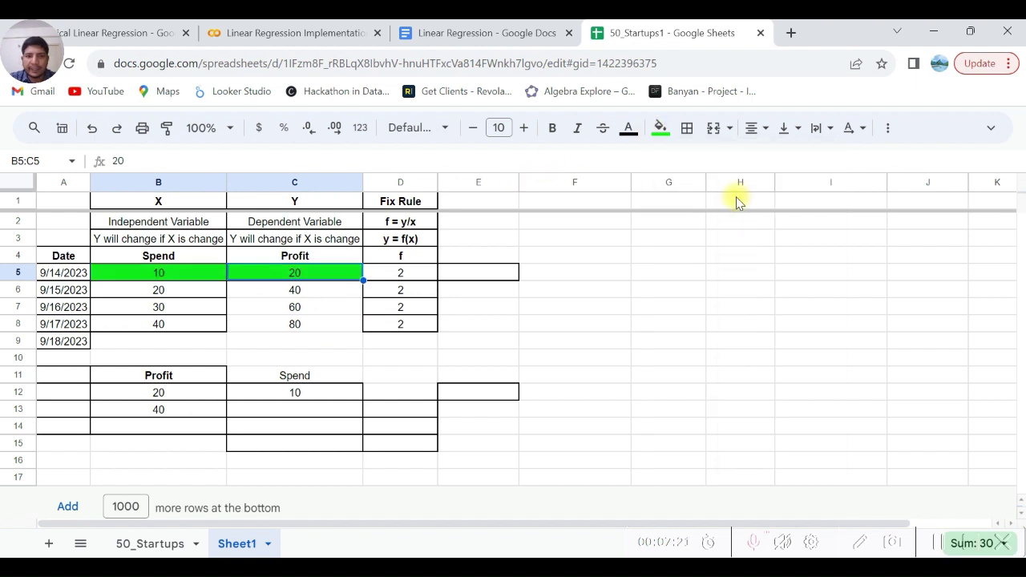
# Compare the calculated Profit values in C6:C8 with the Profit and Spend entries in the second table
pyautogui.click(295, 292)
pyautogui.moveTo(297, 295); pyautogui.dragTo(295, 324)
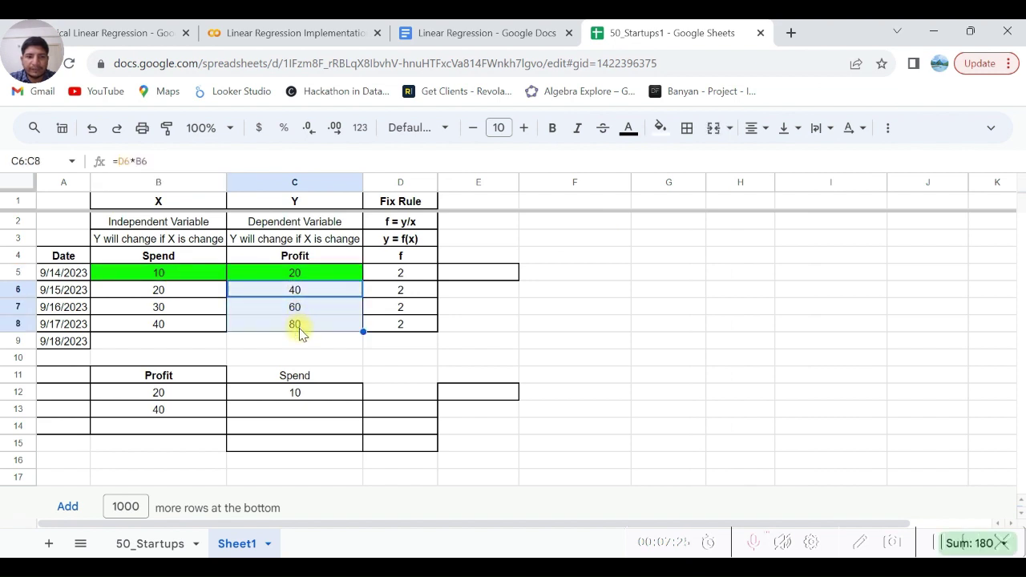
pyautogui.click(157, 407)
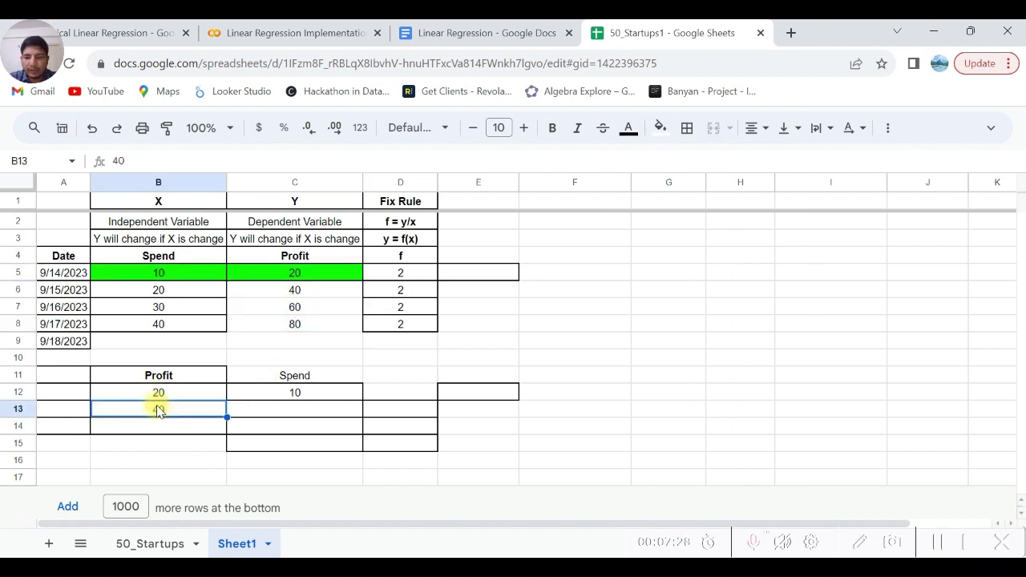
pyautogui.press('Down')
pyautogui.click(158, 409)
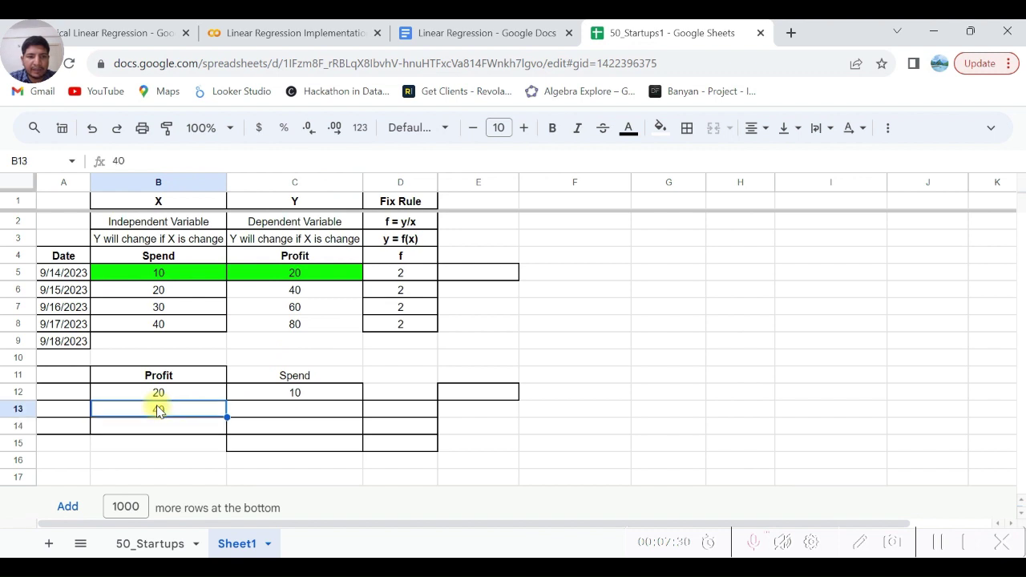
pyautogui.press('Right')
pyautogui.press('Up')
pyautogui.hotkey('shift', 'Right')
pyautogui.press('Right')
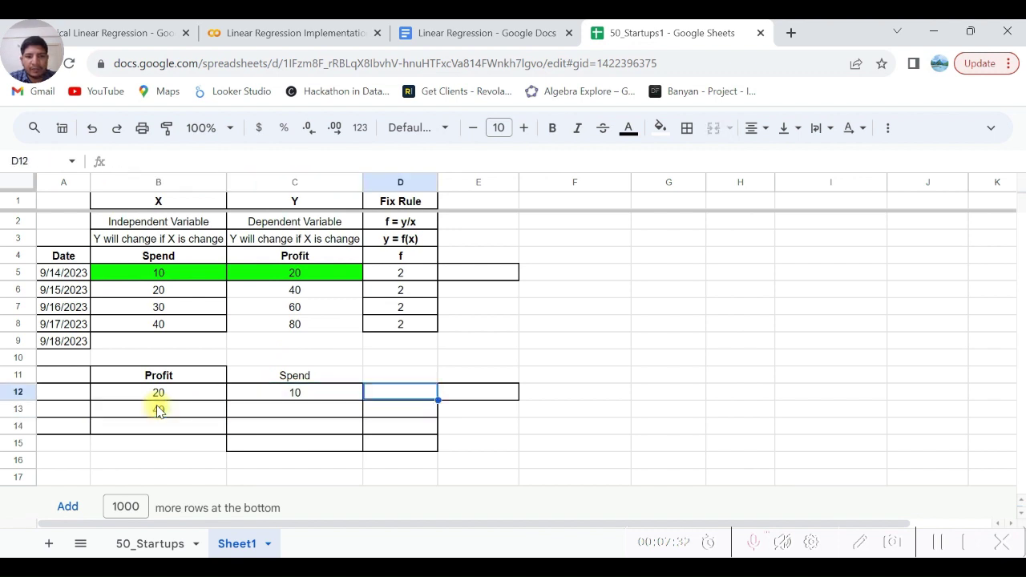
# Copy the formula =C5/B5 from D5 into D12 beside the second table's first row
pyautogui.press('Up')
pyautogui.press('Up')
pyautogui.press('Up')
pyautogui.press('Up')
pyautogui.press('Up')
pyautogui.press('Up')
pyautogui.press('Up')
pyautogui.press('Up')
pyautogui.press('Down')
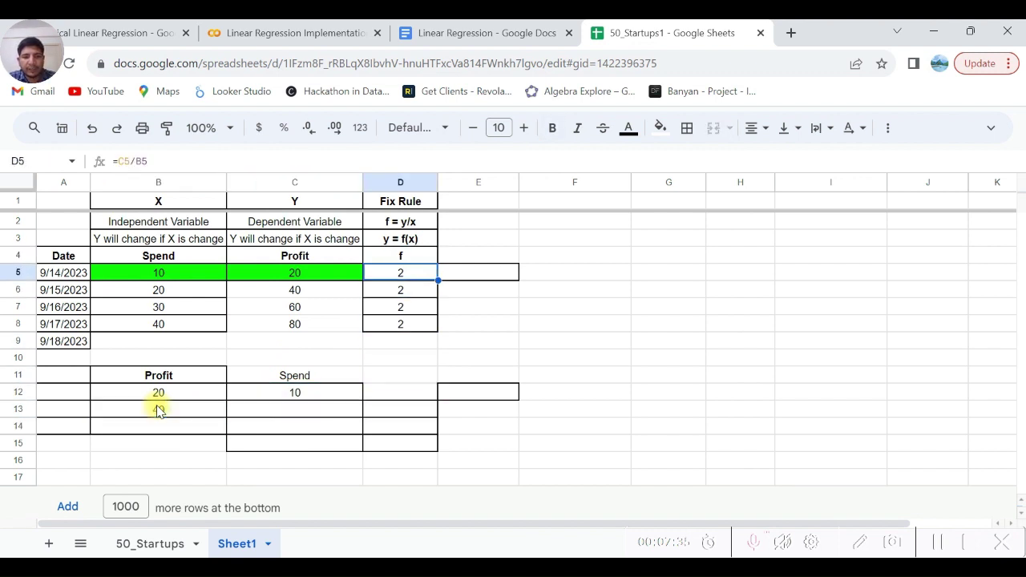
pyautogui.press('F2')
pyautogui.hotkey('ctrl', 'a')
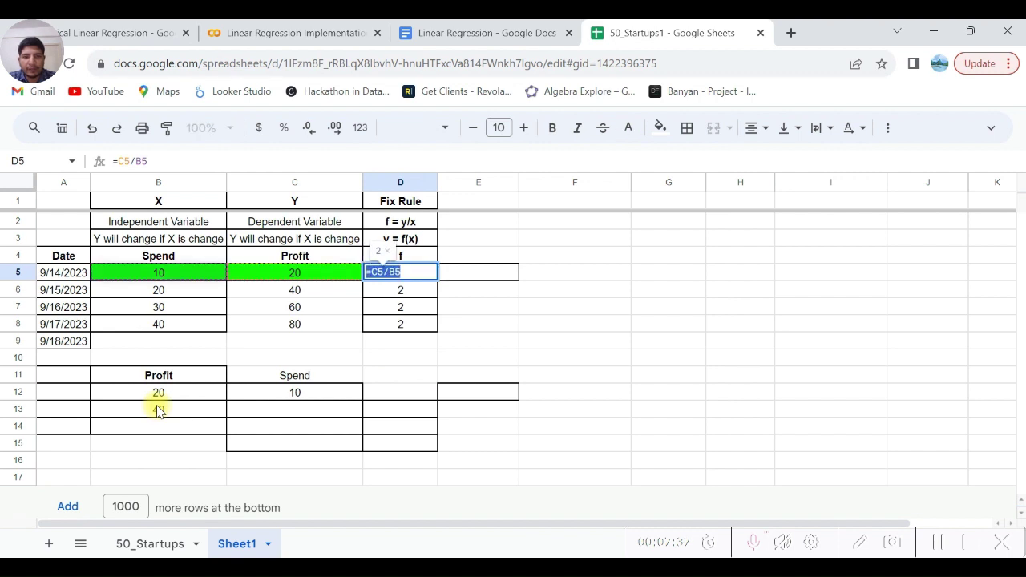
pyautogui.hotkey('ctrl', 'c')
pyautogui.press('Return')
pyautogui.press('Down')
pyautogui.press('Down')
pyautogui.press('Down')
pyautogui.press('Down')
pyautogui.press('Down')
pyautogui.press('Down')
pyautogui.hotkey('ctrl', 'v')
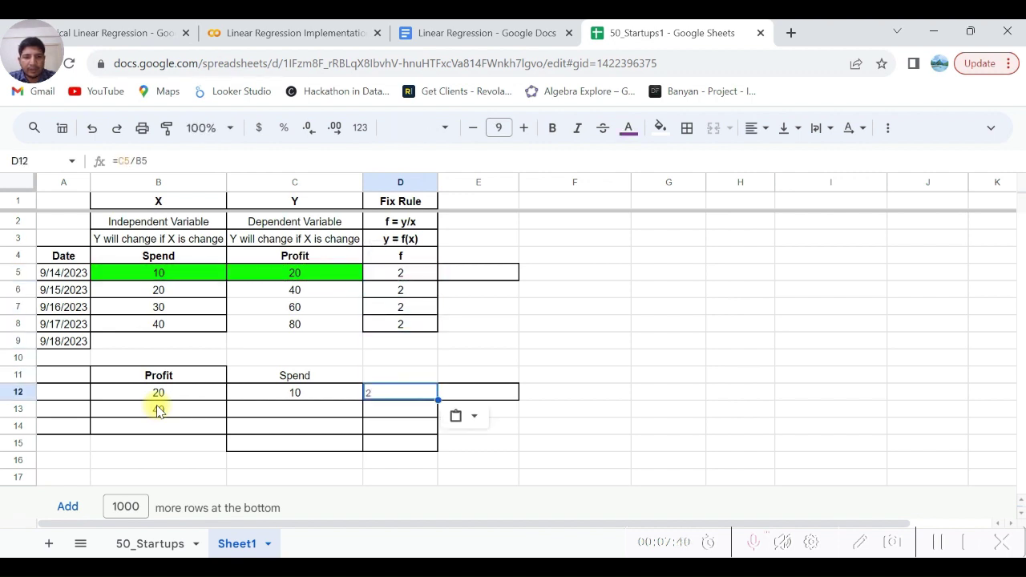
pyautogui.press('F2')
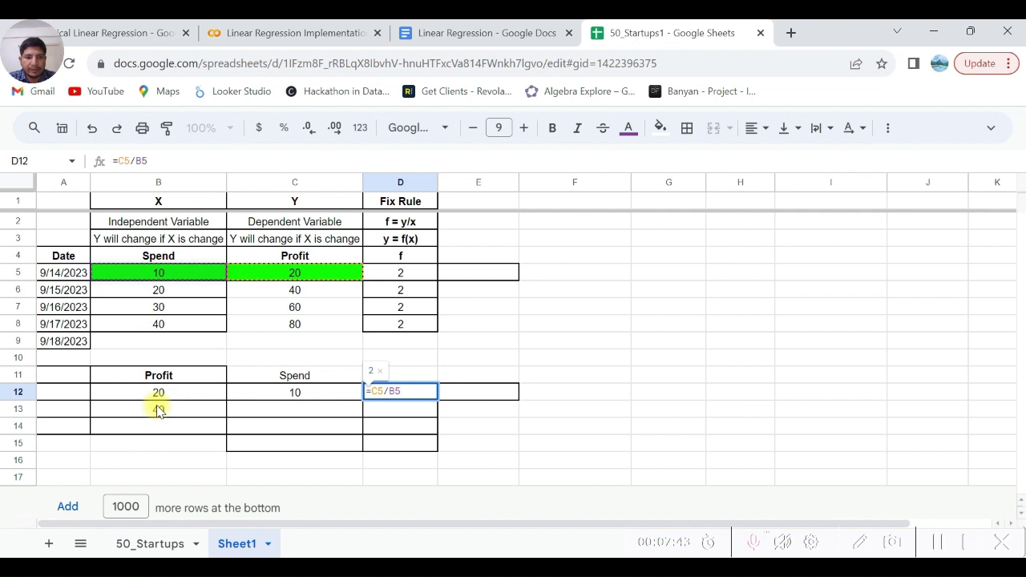
pyautogui.press('Return')
# Replace the formula in D12 with =C12/B12 to compute the fixed rule for the second table
pyautogui.press('Up')
pyautogui.write('=')
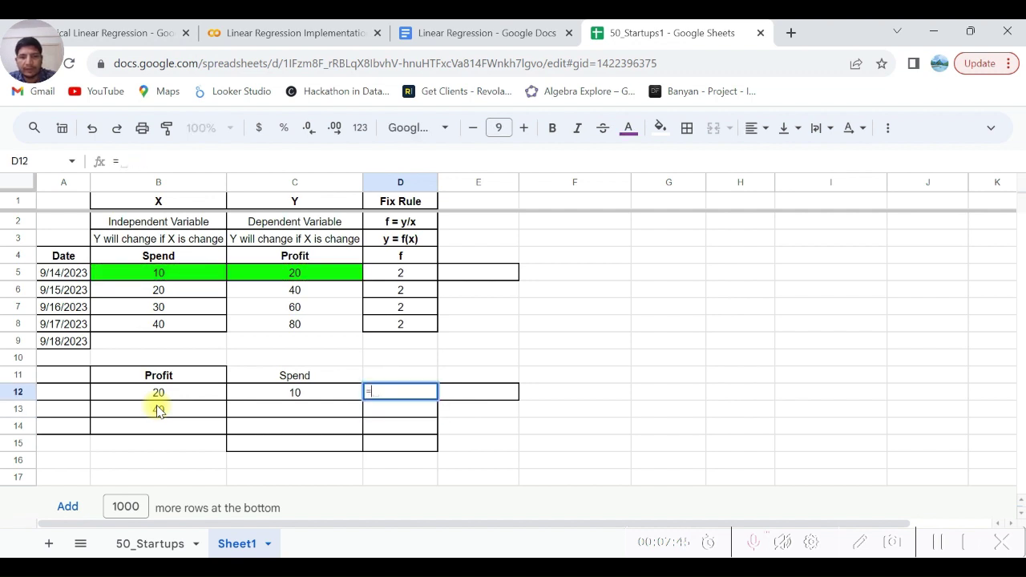
pyautogui.press('Left')
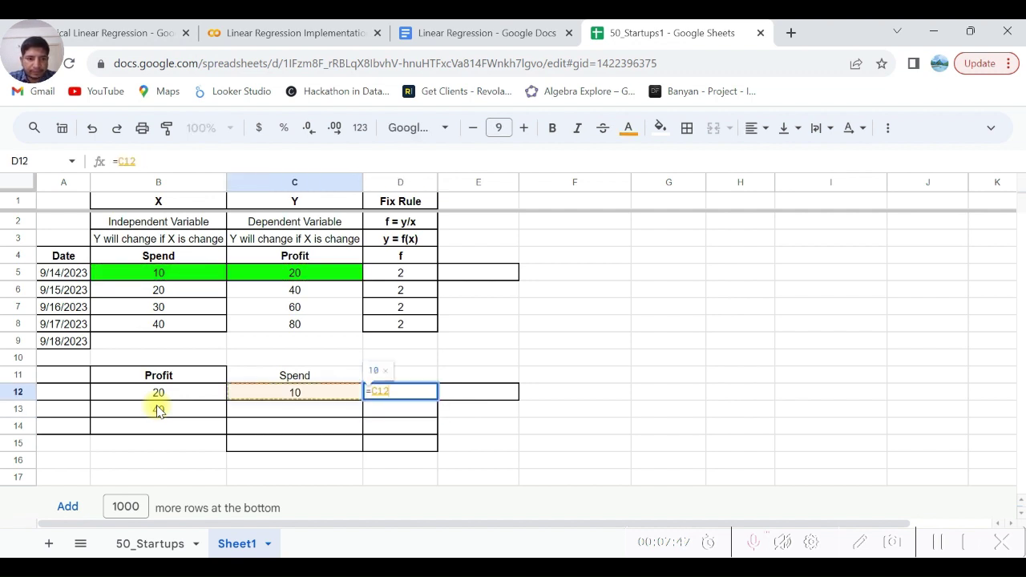
pyautogui.write('/')
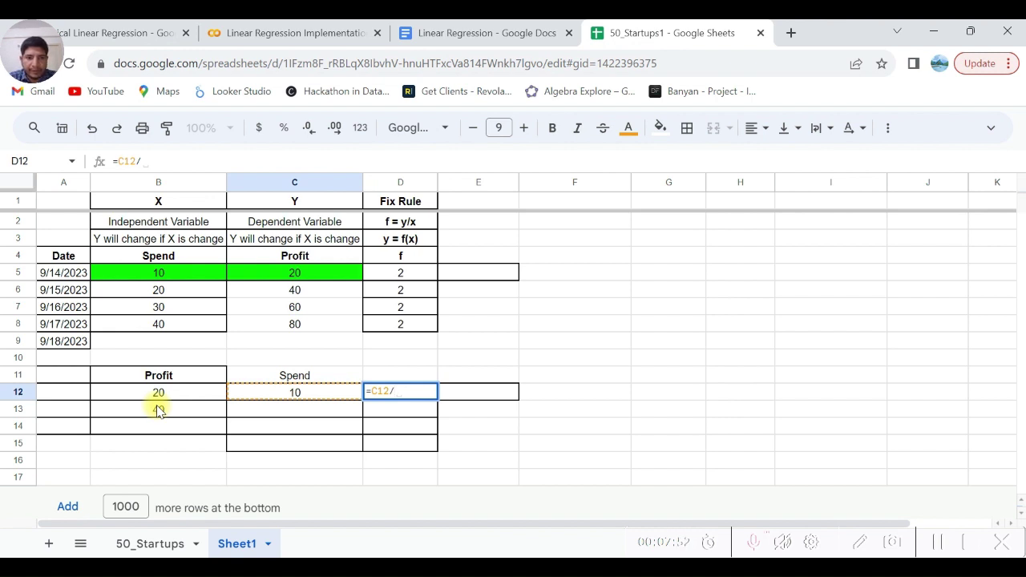
pyautogui.write('B12')
pyautogui.press('Return')
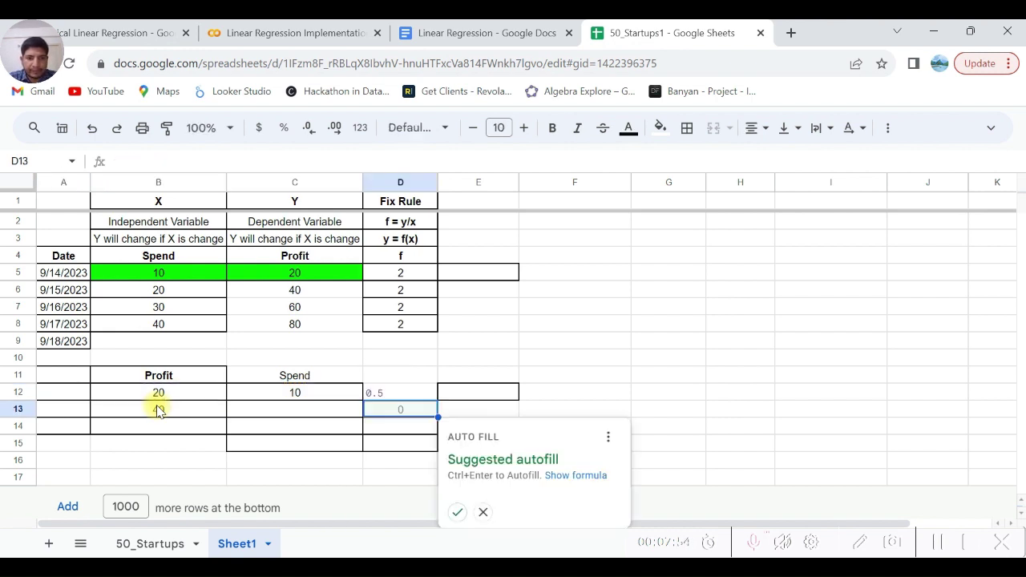
# Dismiss the suggested autofill and enter 0.5 in D13 as the second row's fixed rule value
pyautogui.press('Up')
pyautogui.hotkey('shift', 'Down')
pyautogui.press('Down')
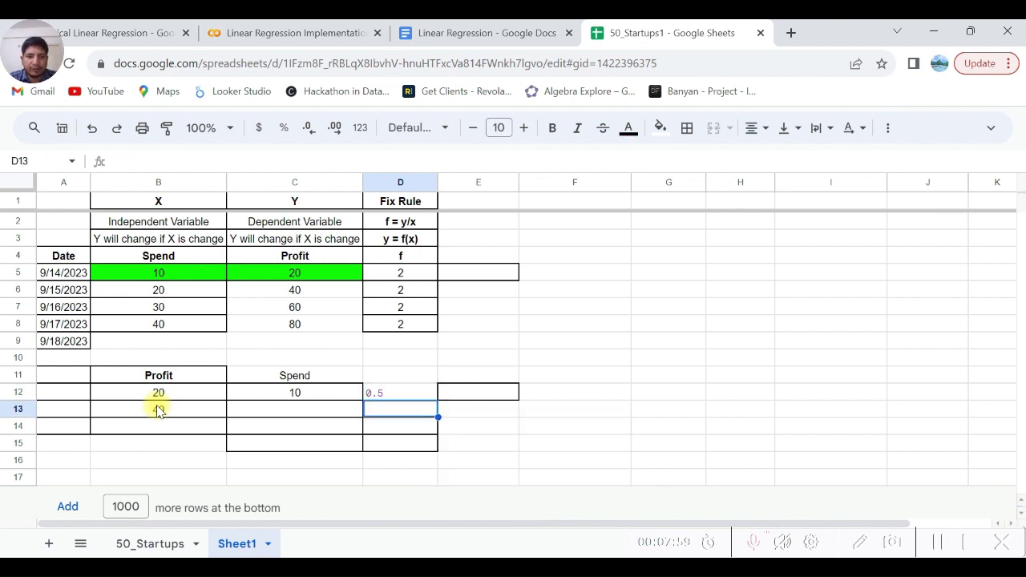
pyautogui.write('0.5')
pyautogui.press('Return')
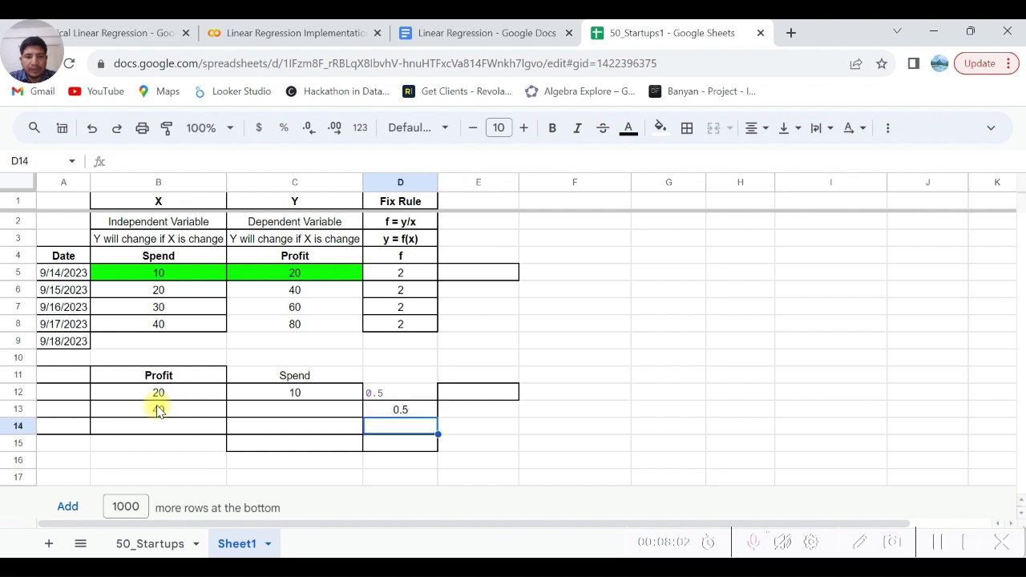
# Enter the formula =D13*B13 in C13 to calculate Spend for the Profit of 40
pyautogui.press('Up')
pyautogui.press('Left')
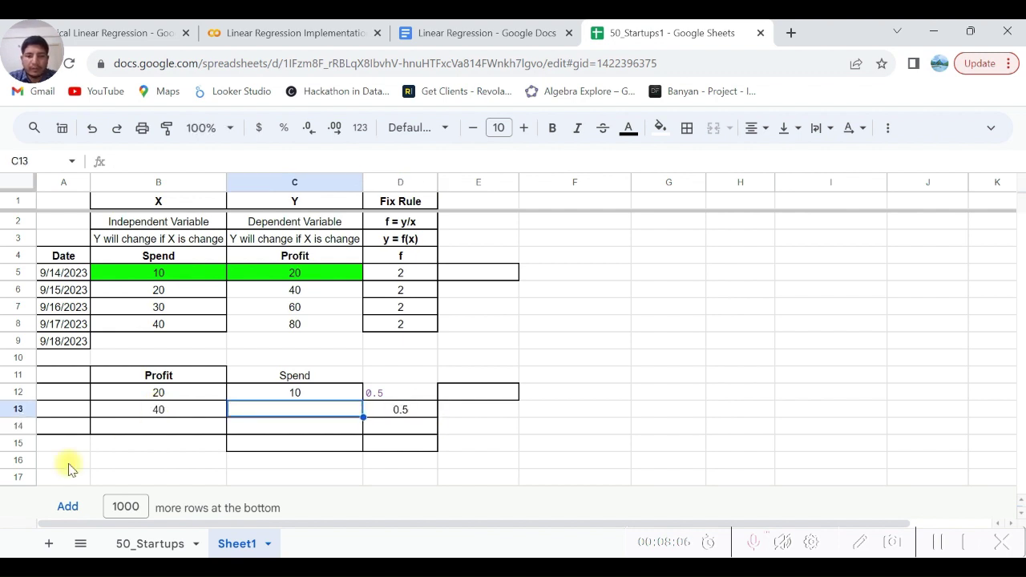
pyautogui.write('=')
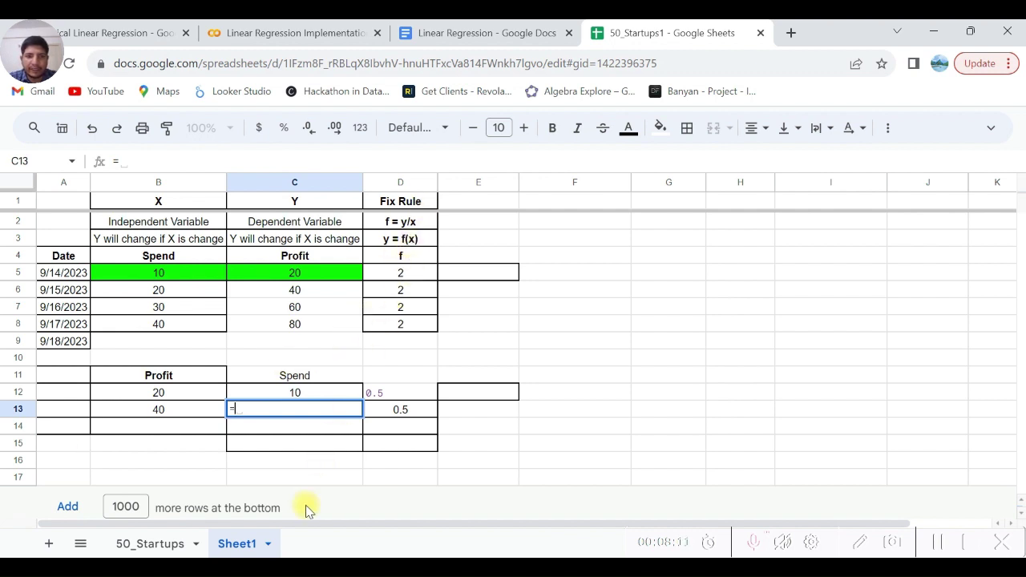
pyautogui.press('Right')
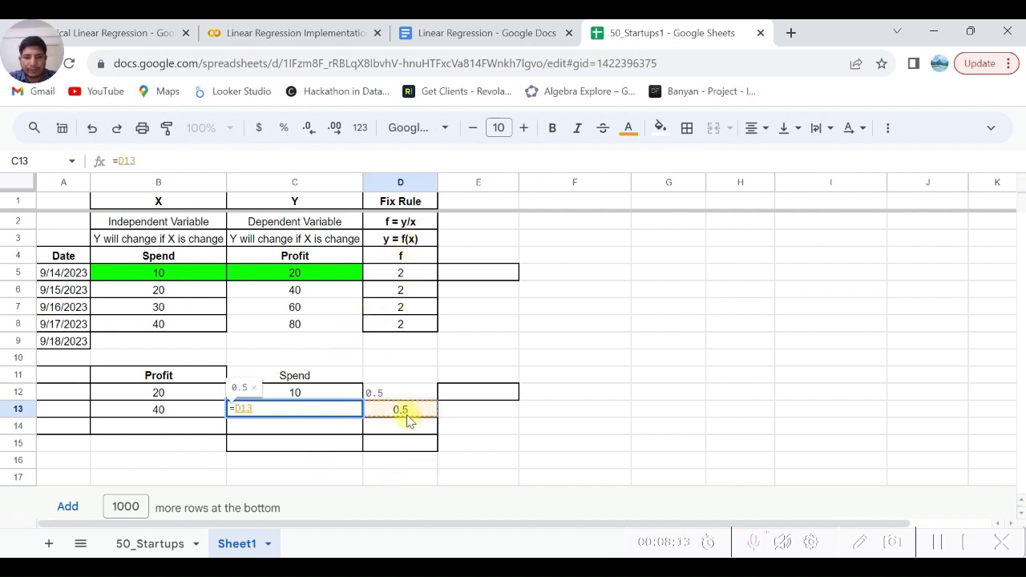
pyautogui.write('*')
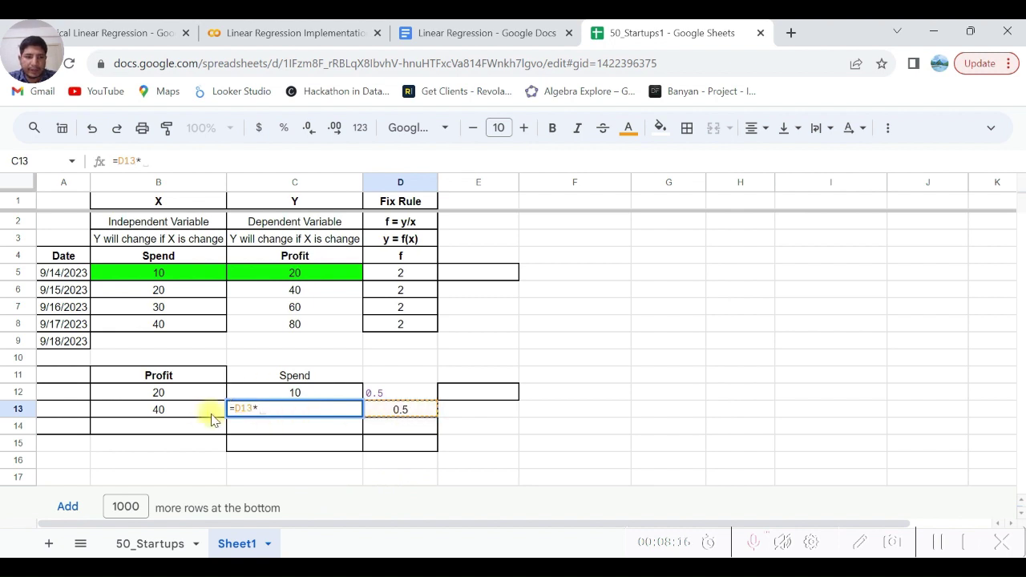
pyautogui.click(178, 415)
pyautogui.press('Return')
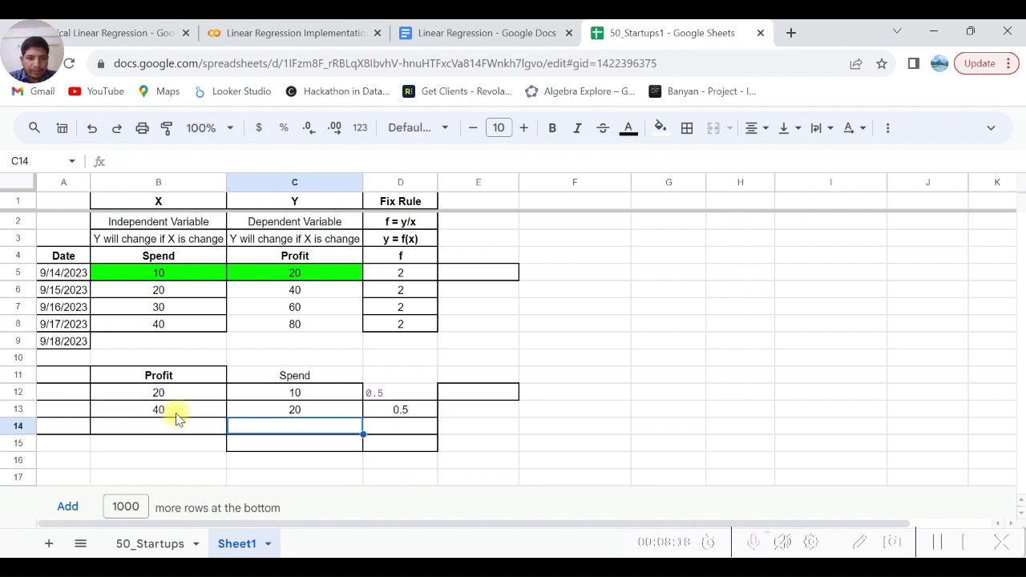
pyautogui.press('Up')
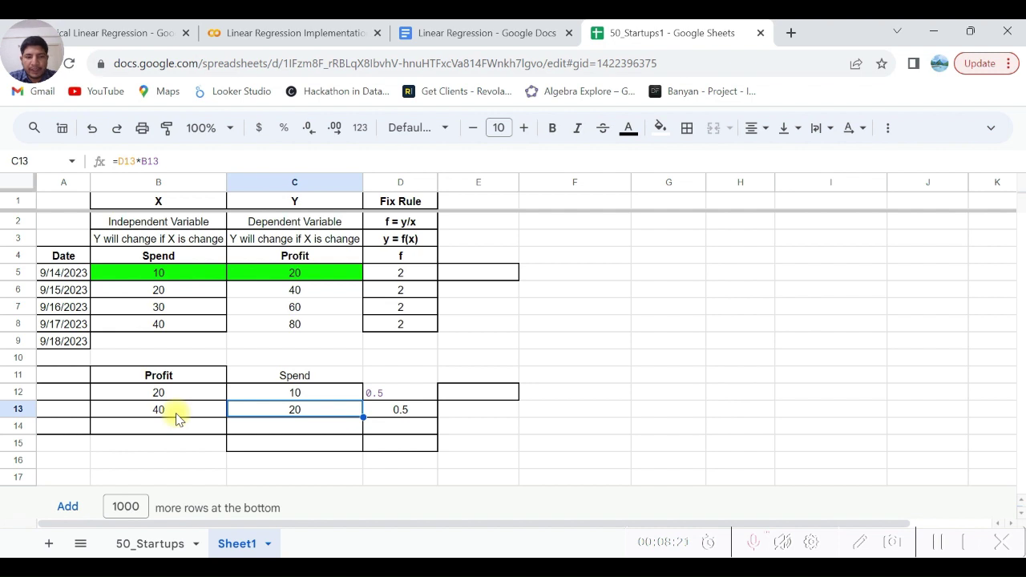
# Review the swapped Profit and Spend table in B11:E14 and the Spend formula in C13
pyautogui.click(178, 415)
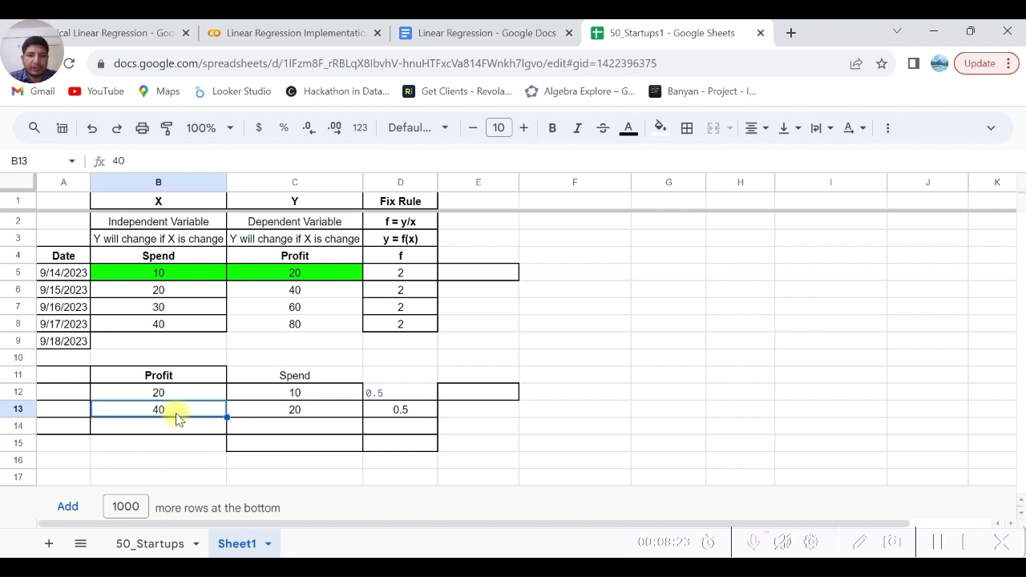
pyautogui.press('Up')
pyautogui.press('Up')
pyautogui.hotkey('shift', 'Down')
pyautogui.hotkey('shift', 'Down')
pyautogui.hotkey('shift', 'Down')
pyautogui.hotkey('shift', 'Right')
pyautogui.hotkey('shift', 'Right')
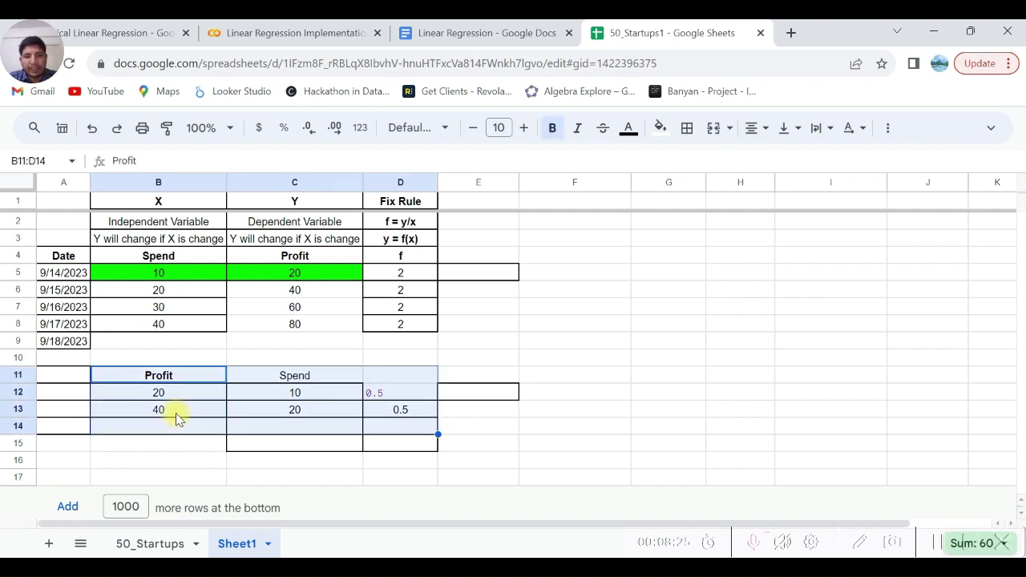
pyautogui.hotkey('shift', 'Right')
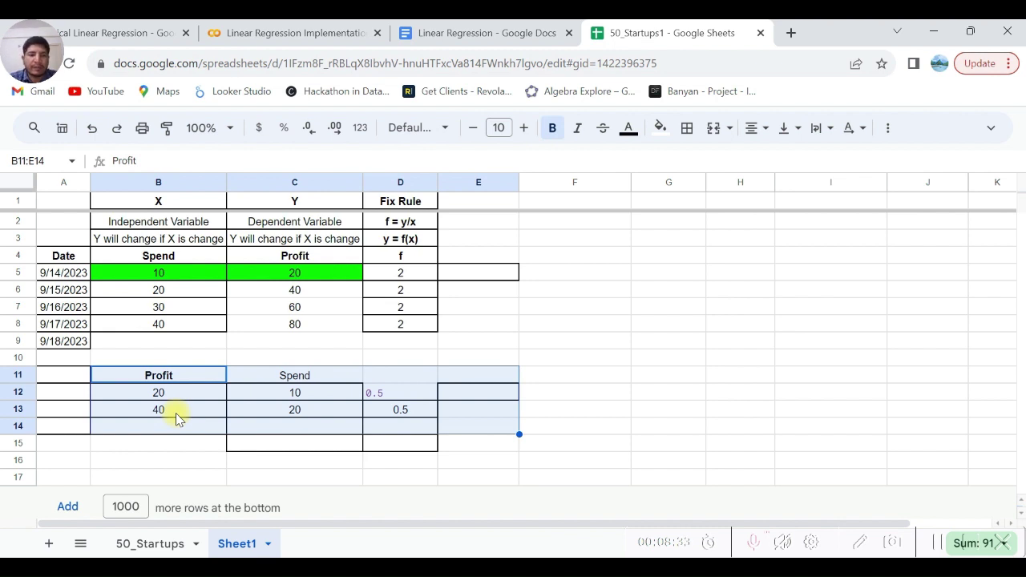
pyautogui.press('Right')
pyautogui.press('Down')
pyautogui.press('Down')
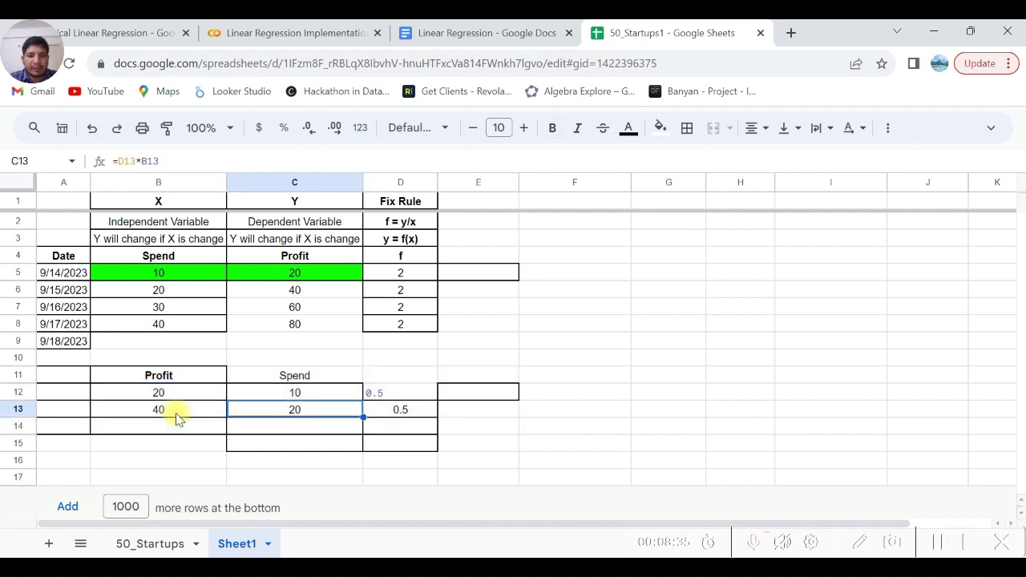
# Compare the Profit formula in C6 of the first table with the swapped table in B11:E14
pyautogui.press('Up')
pyautogui.press('Up')
pyautogui.press('Up')
pyautogui.press('Up')
pyautogui.press('Up')
pyautogui.press('Up')
pyautogui.press('Up')
pyautogui.press('Up')
pyautogui.press('Up')
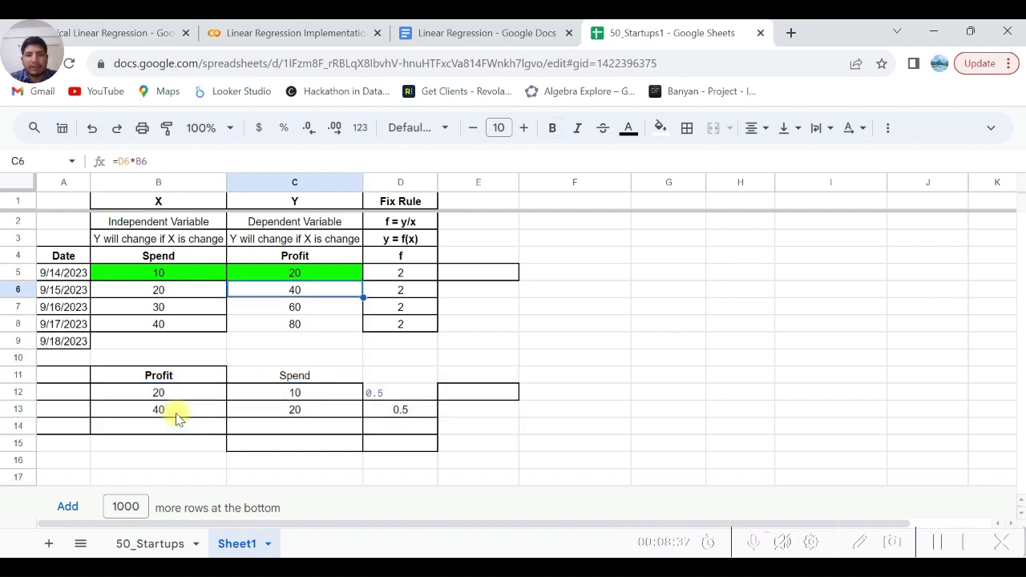
pyautogui.press('Down')
pyautogui.press('Down')
pyautogui.press('Down')
pyautogui.press('Down')
pyautogui.press('Down')
pyautogui.press('Down')
pyautogui.press('Down')
pyautogui.press('Down')
pyautogui.press('Left')
pyautogui.press('Up')
pyautogui.hotkey('shift', 'Down')
pyautogui.hotkey('shift', 'Down')
pyautogui.hotkey('shift', 'Down')
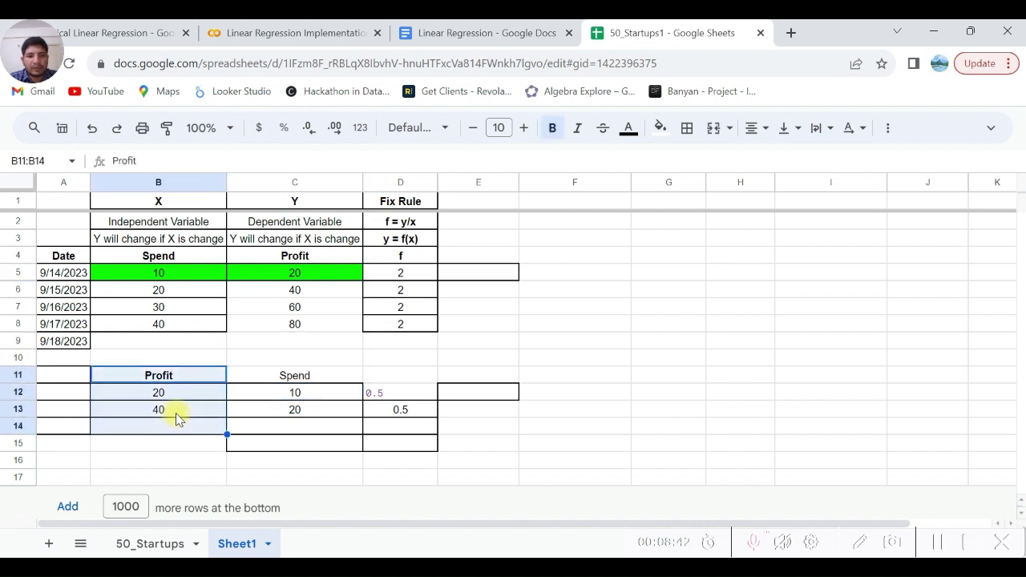
pyautogui.hotkey('shift', 'Right')
pyautogui.hotkey('shift', 'Right')
pyautogui.hotkey('shift', 'Right')
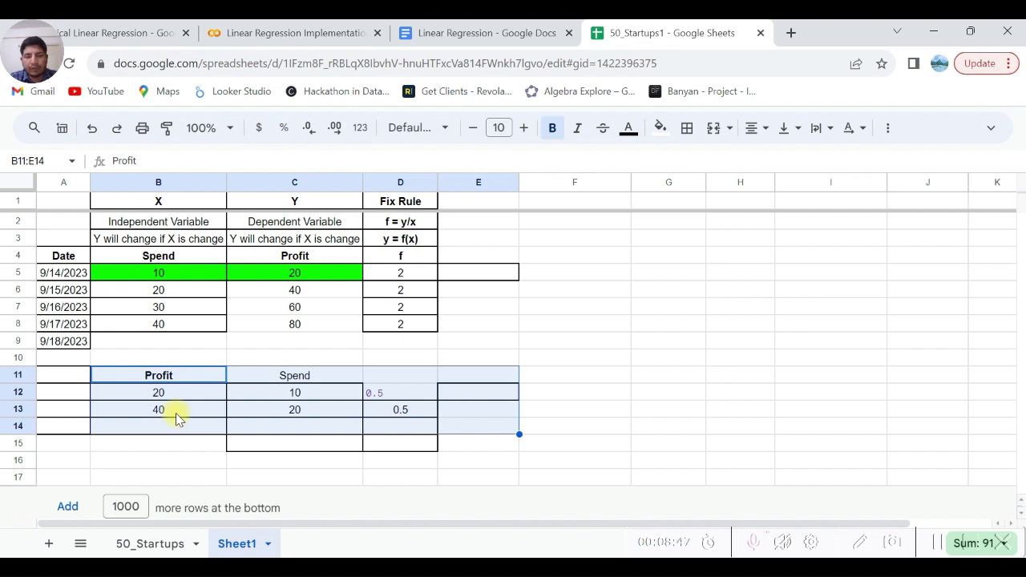
# Clear the contents of the swapped Profit and Spend table in B11:E14
pyautogui.press('Right')
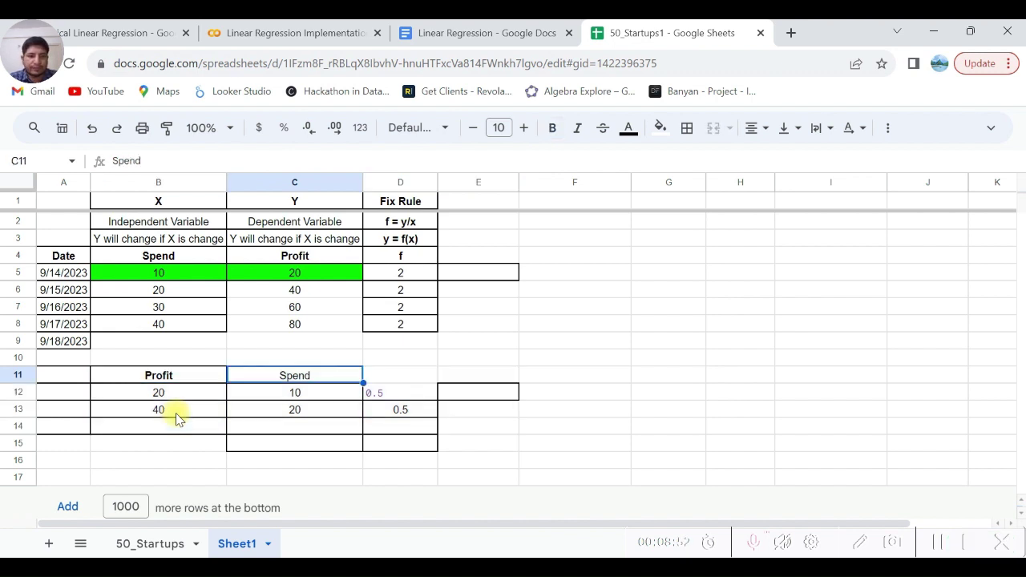
pyautogui.press('Left')
pyautogui.hotkey('shift', 'Down')
pyautogui.hotkey('shift', 'Down')
pyautogui.hotkey('shift', 'Down')
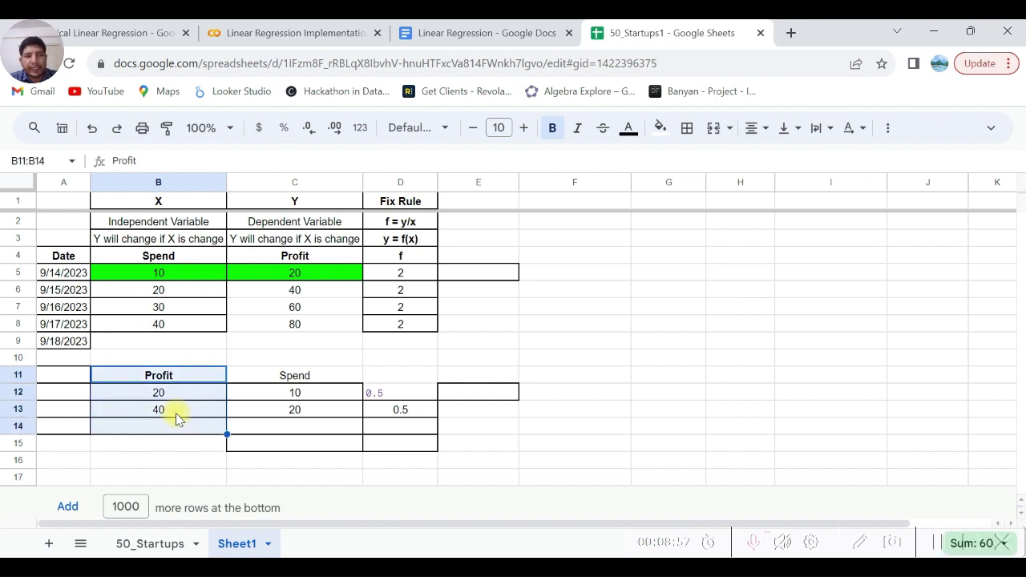
pyautogui.hotkey('shift', 'Right')
pyautogui.hotkey('shift', 'Right')
pyautogui.hotkey('shift', 'Right')
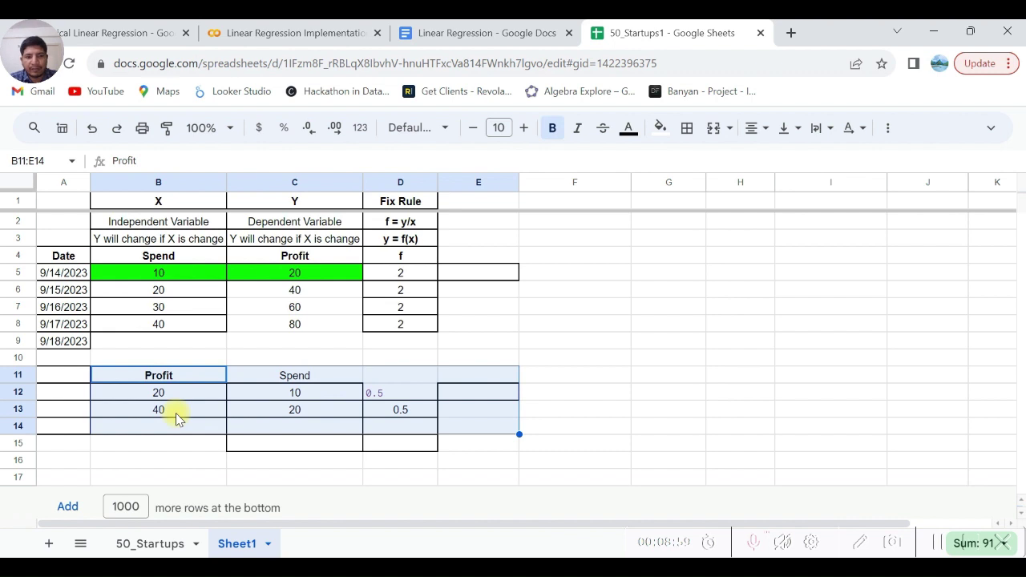
pyautogui.press('Delete')
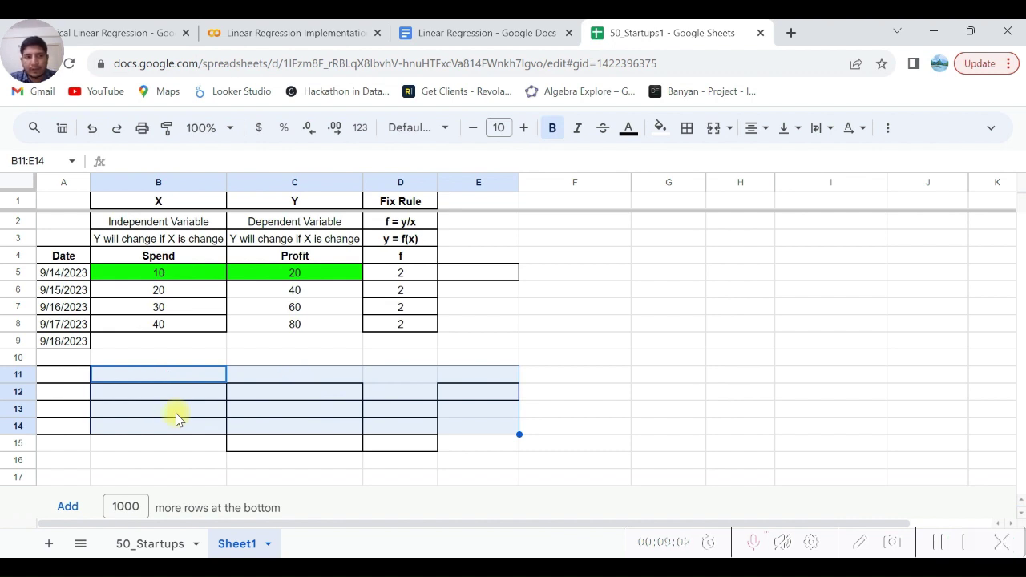
# Fill the calculated Profit cells C6:C8 with yellow
pyautogui.click(279, 282)
pyautogui.press('Up')
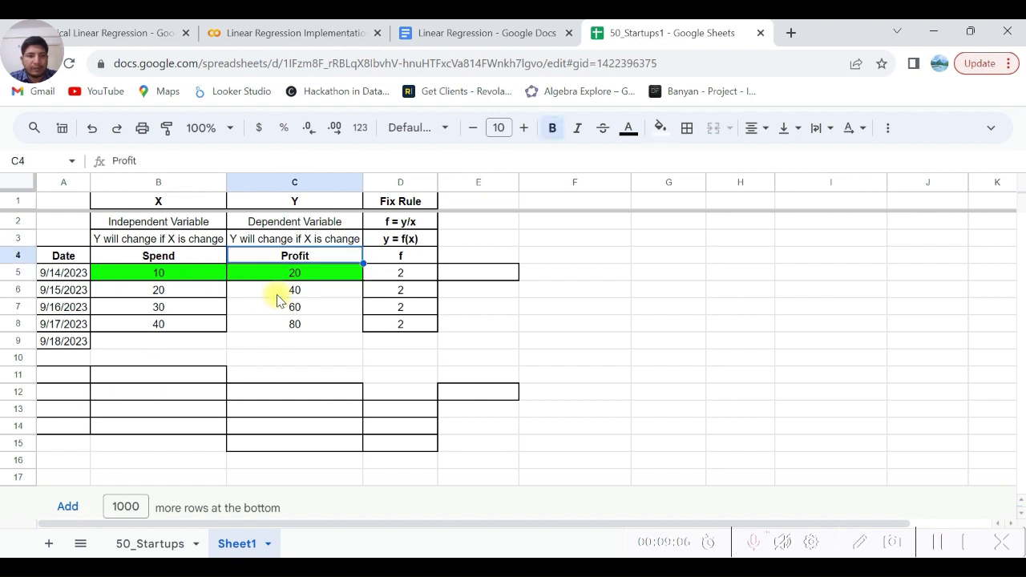
pyautogui.press('Left')
pyautogui.press('Down')
pyautogui.press('Down')
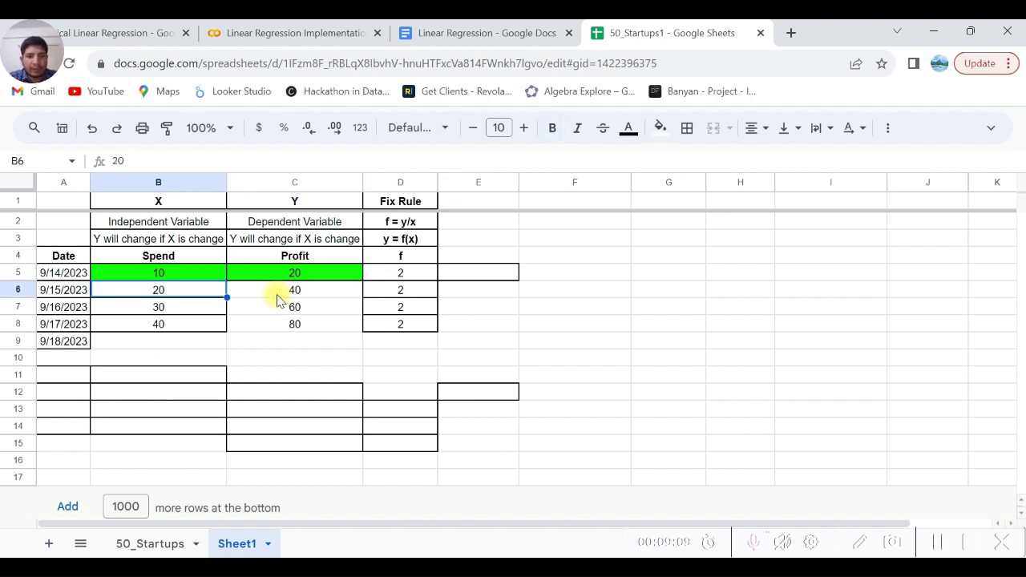
pyautogui.press('Right')
pyautogui.hotkey('shift', 'Down')
pyautogui.hotkey('shift', 'Down')
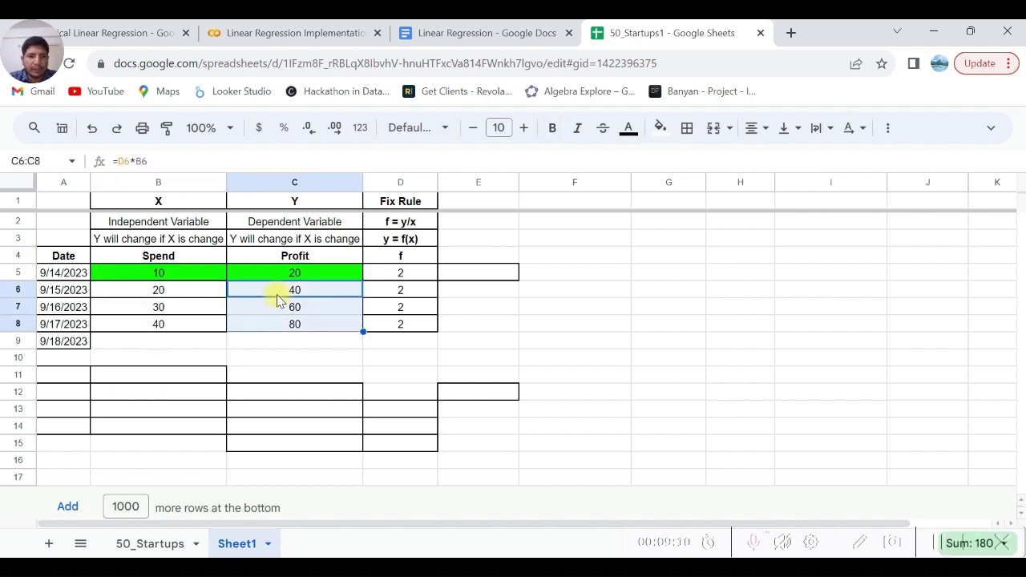
pyautogui.click(660, 128)
pyautogui.click(718, 201)
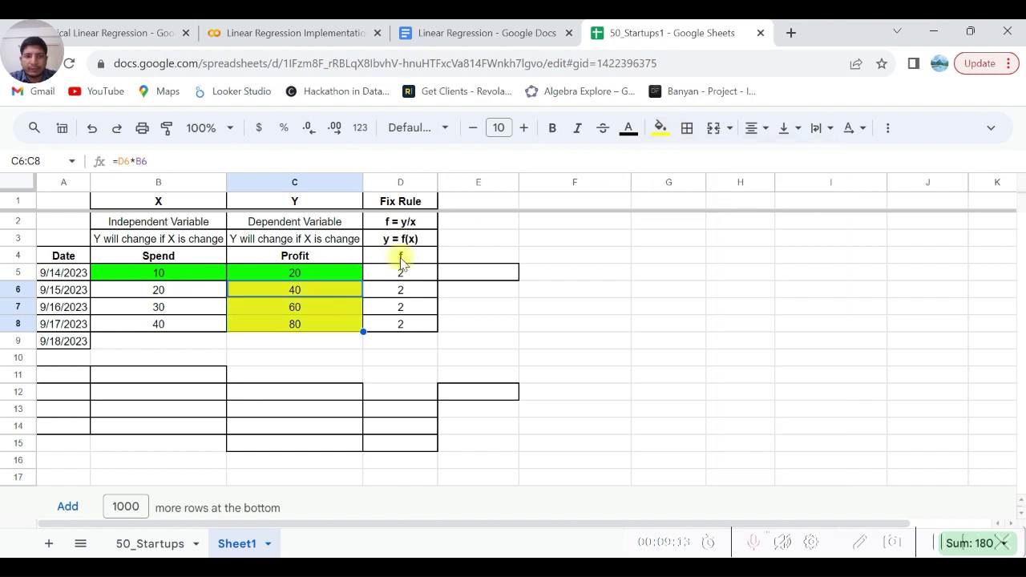
# Examine the Spend values down to B8 and the matching Profit and f values in row 8
pyautogui.click(174, 275)
pyautogui.press('Left')
pyautogui.press('Right')
pyautogui.press('Down')
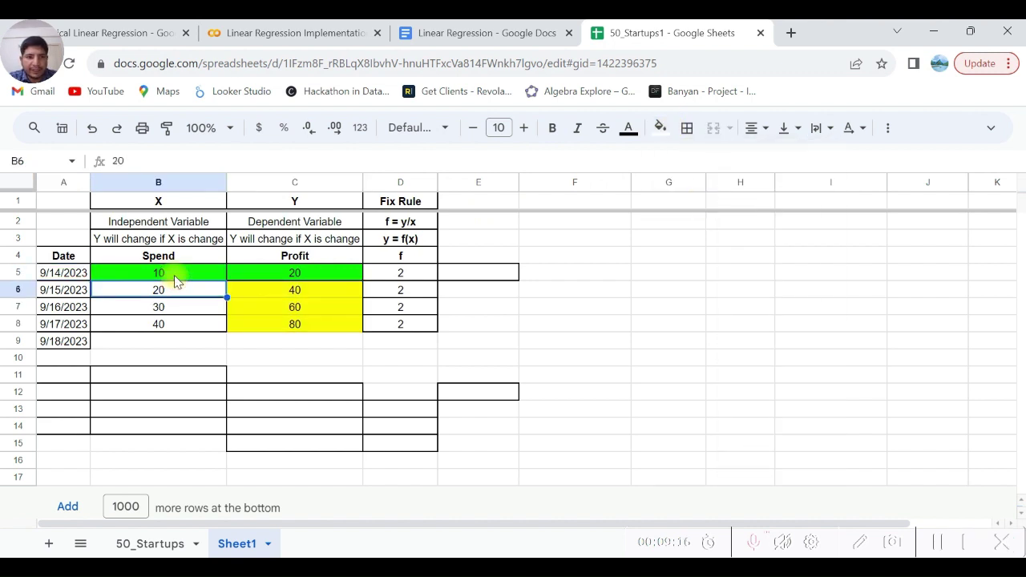
pyautogui.press('Down')
pyautogui.press('Down')
pyautogui.press('Right')
pyautogui.press('Right')
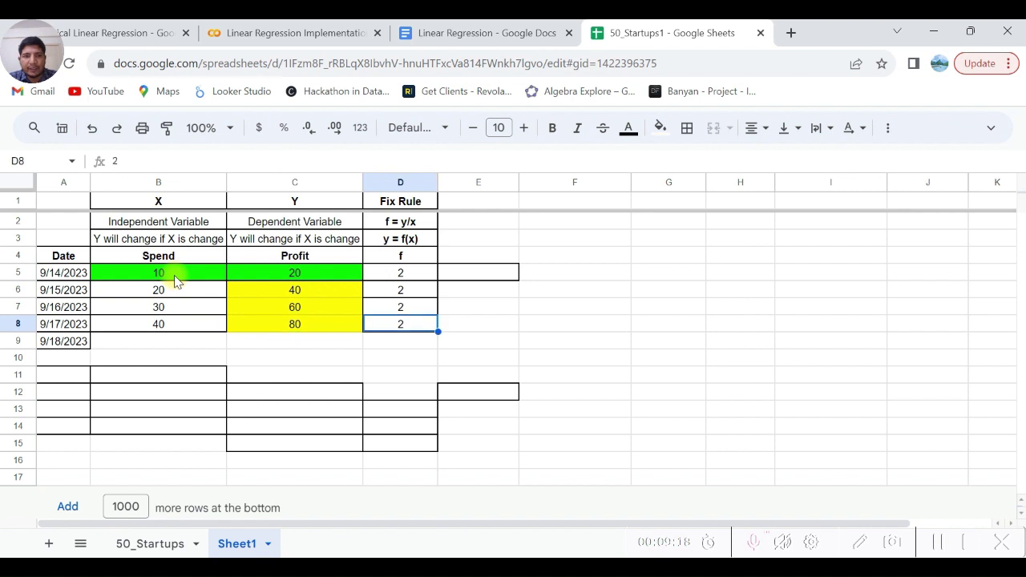
# Examine the f values in D5:D7 and the green Spend and Profit pair used by the formula in D5
pyautogui.press('Up')
pyautogui.press('Up')
pyautogui.press('Up')
pyautogui.hotkey('shift', 'Down')
pyautogui.hotkey('shift', 'Down')
pyautogui.hotkey('shift', 'Down')
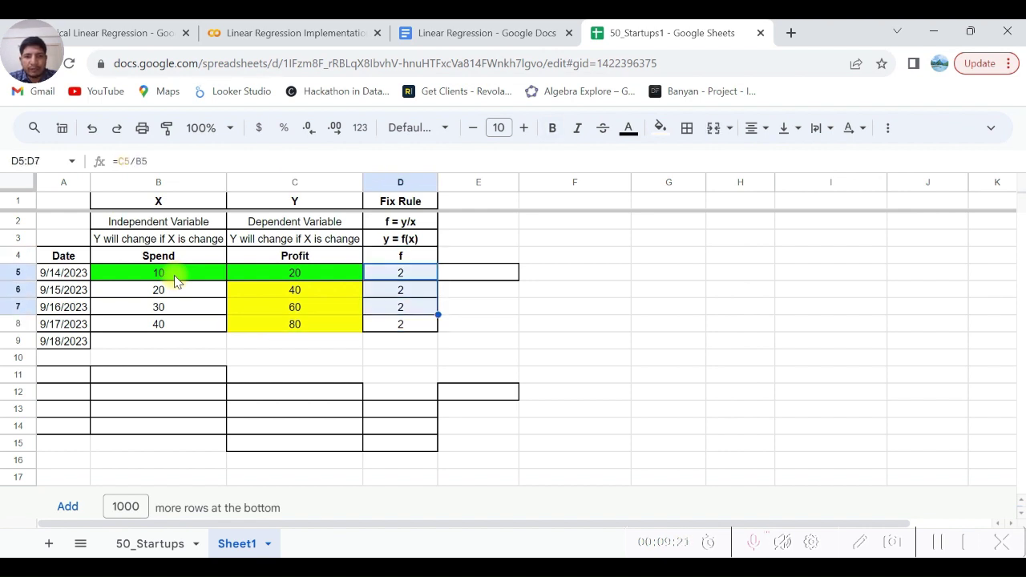
pyautogui.press('Left')
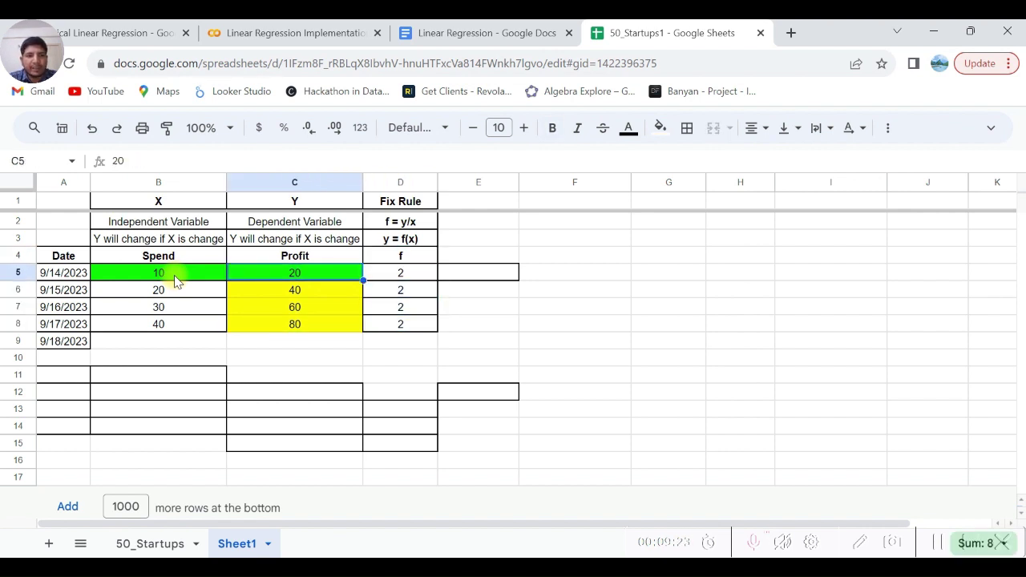
pyautogui.hotkey('shift', 'Left')
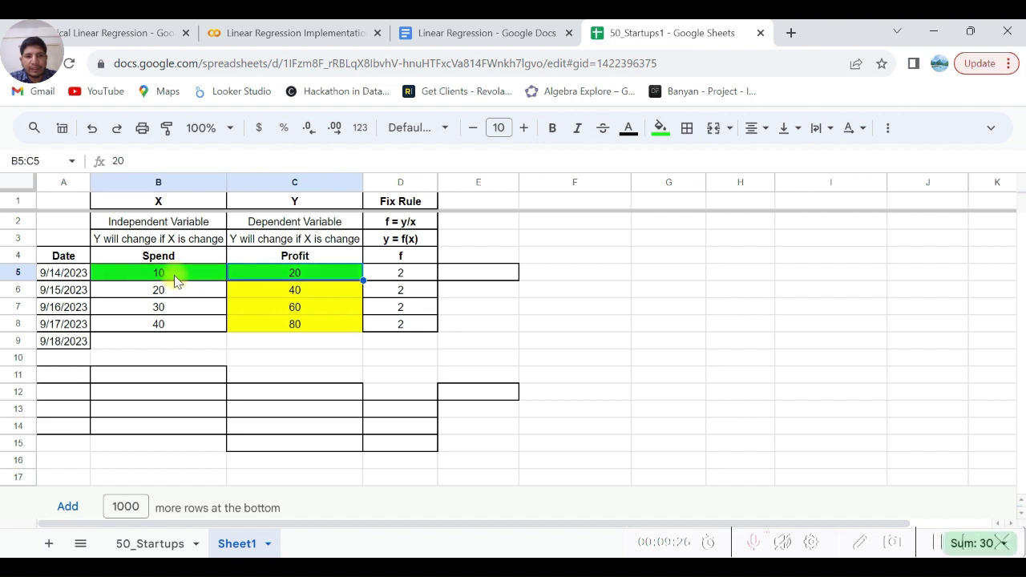
pyautogui.press('Right')
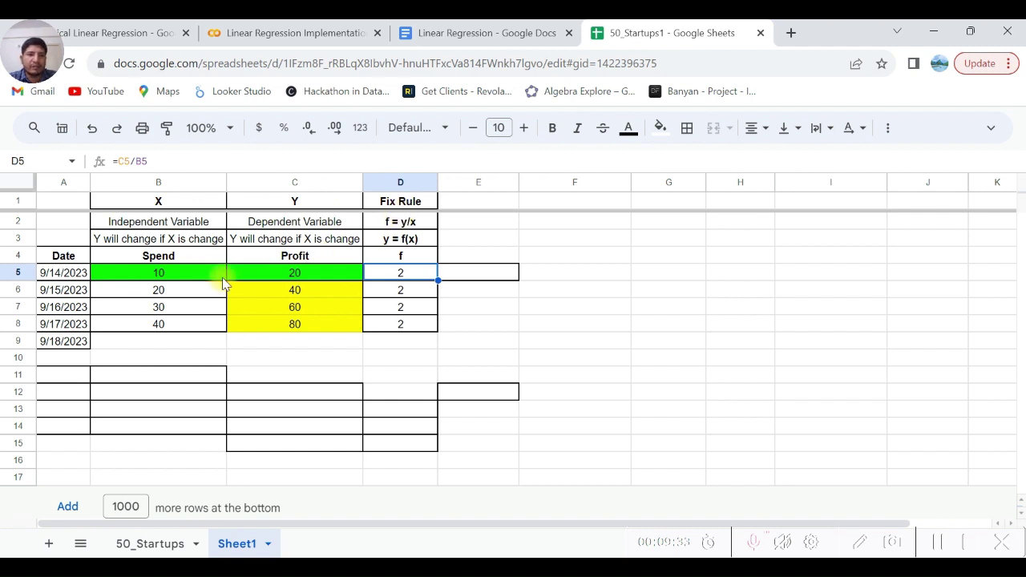
pyautogui.click(175, 280)
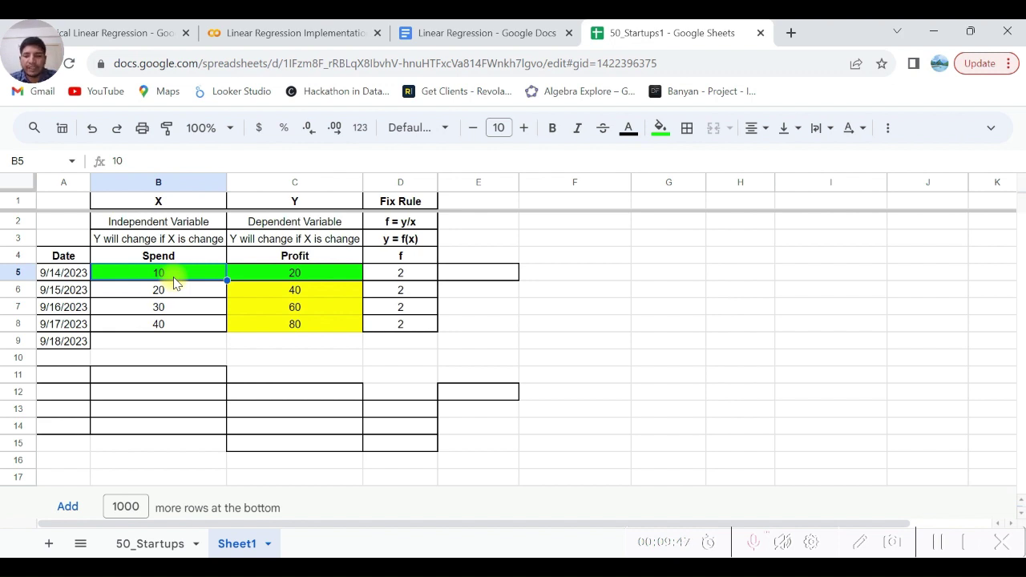
pyautogui.press('Right')
pyautogui.press('Right')
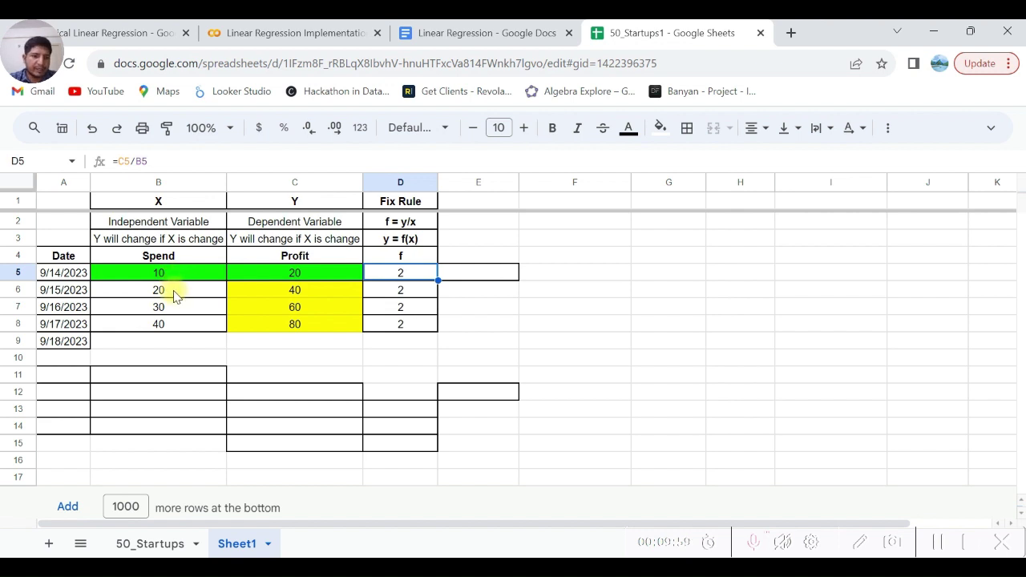
# Examine the Spend values in B6:B8 alongside the Profit values and formulas in C6:C8
pyautogui.click(175, 295)
pyautogui.hotkey('shift', 'Down')
pyautogui.hotkey('shift', 'Down')
pyautogui.press('Right')
pyautogui.hotkey('shift', 'Down')
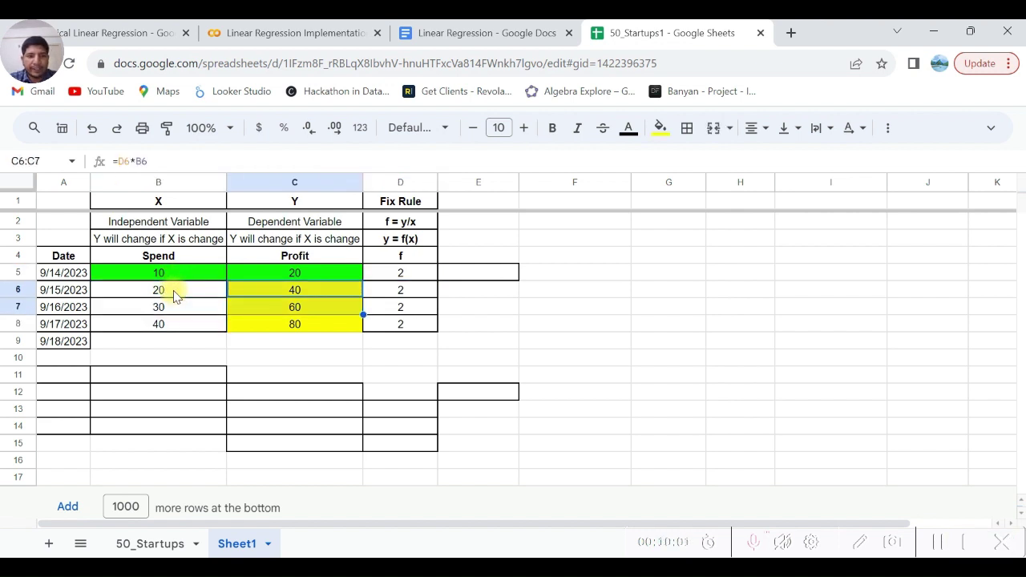
pyautogui.hotkey('shift', 'Down')
pyautogui.click(175, 295)
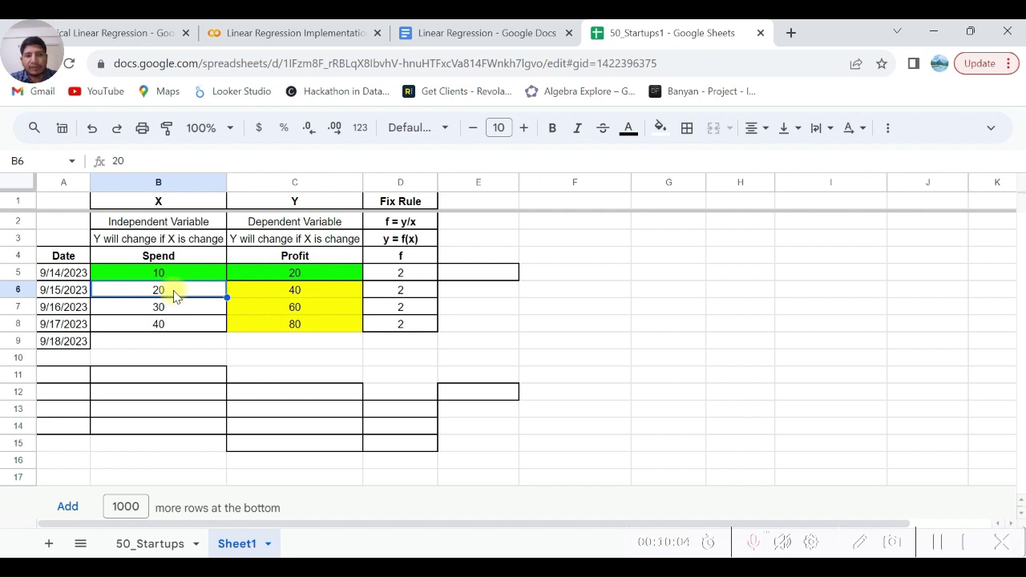
pyautogui.press('Right')
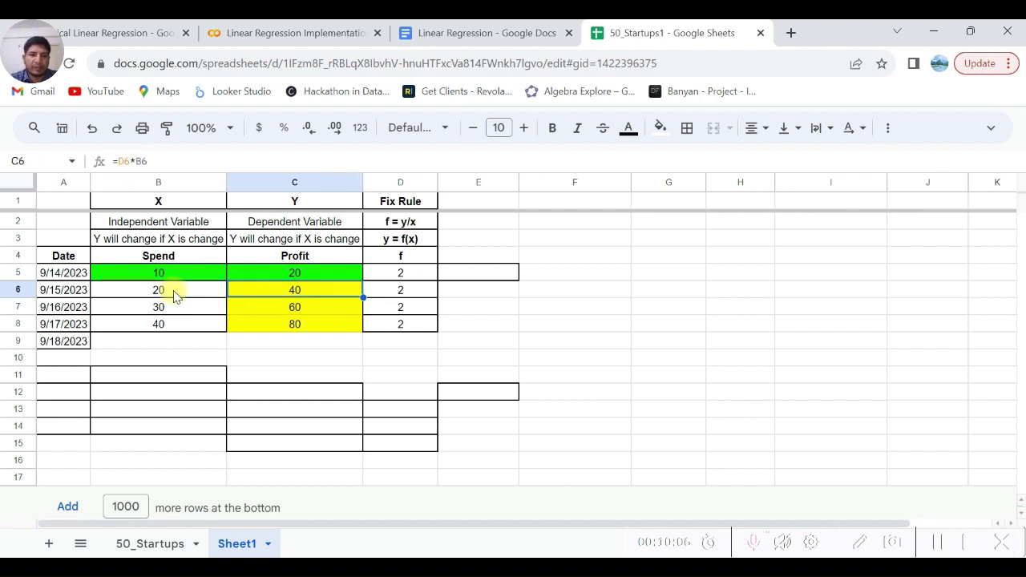
pyautogui.press('Down')
pyautogui.press('Left')
pyautogui.press('Right')
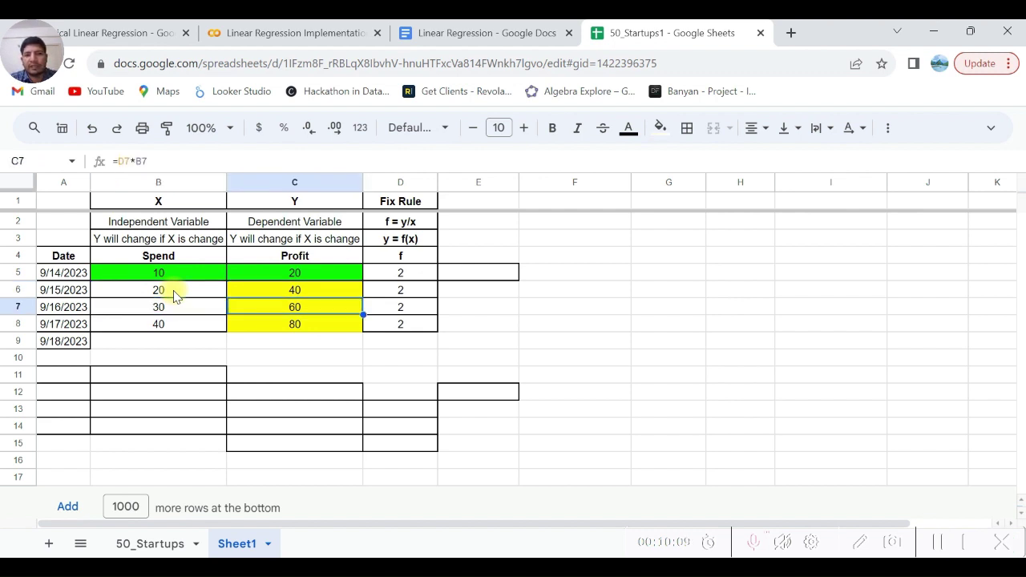
pyautogui.press('Up')
pyautogui.hotkey('shift', 'Down')
pyautogui.hotkey('shift', 'Down')
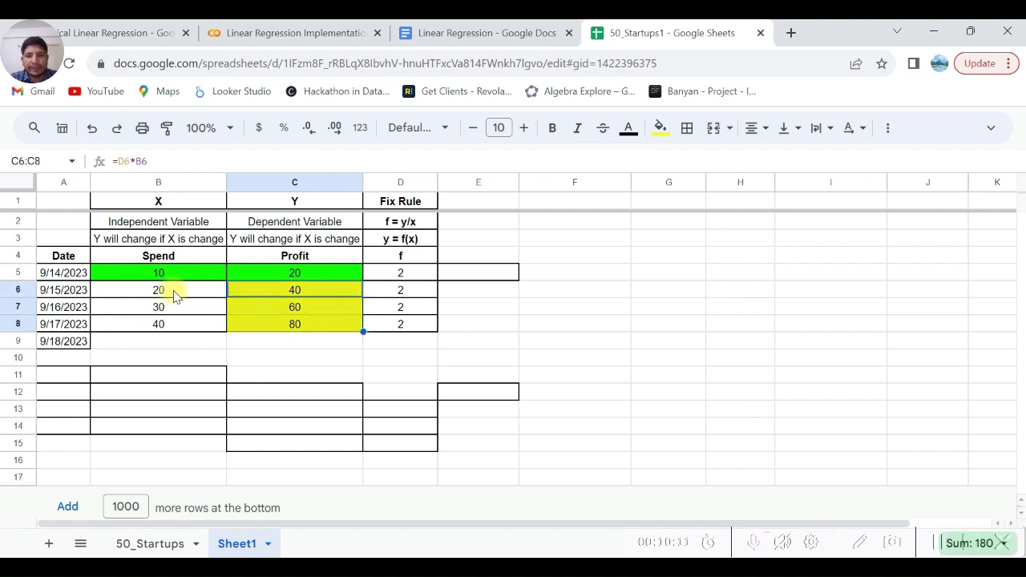
# Compare the known Spend and Profit pair in B5:C5 with the Spend values in B6:B8 and the Profit formula in C6
pyautogui.press('Up')
pyautogui.press('Left')
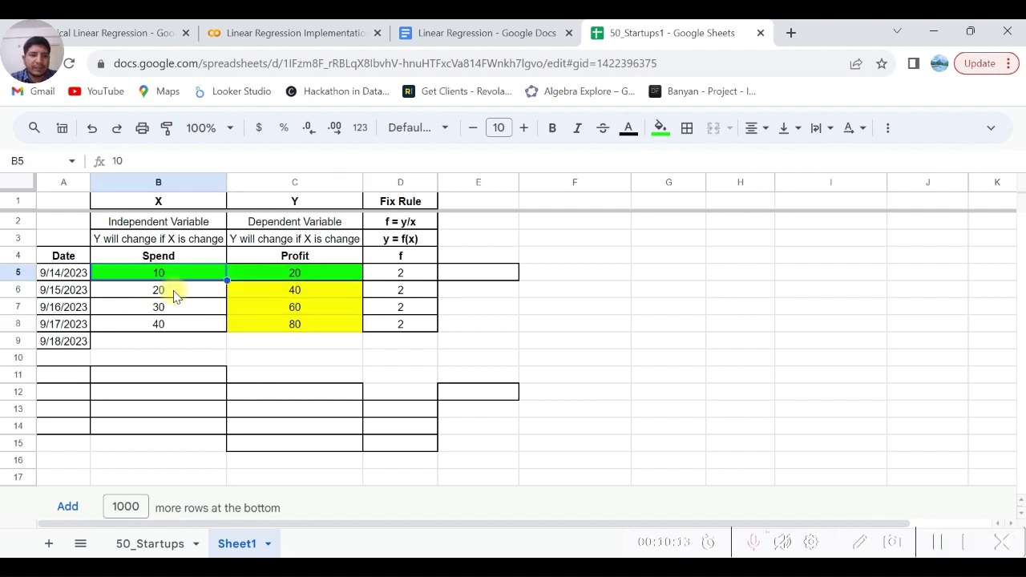
pyautogui.hotkey('shift', 'Right')
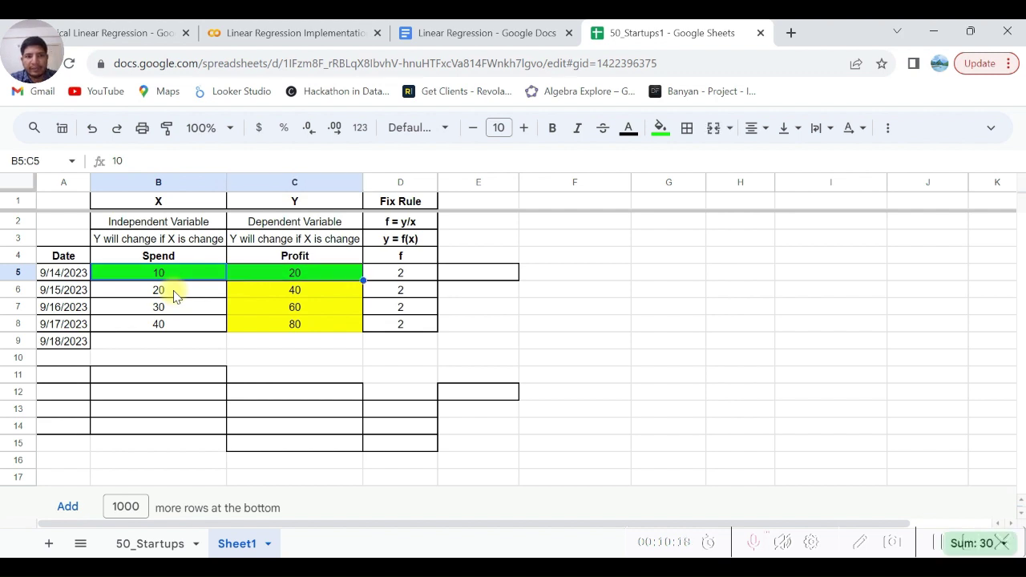
pyautogui.press('Left')
pyautogui.press('Right')
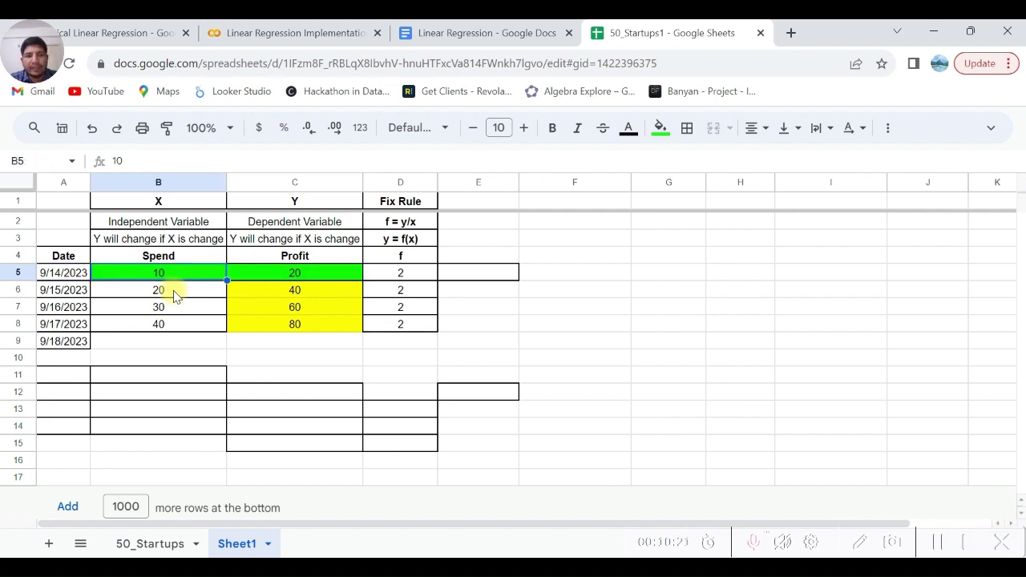
pyautogui.hotkey('shift', 'Right')
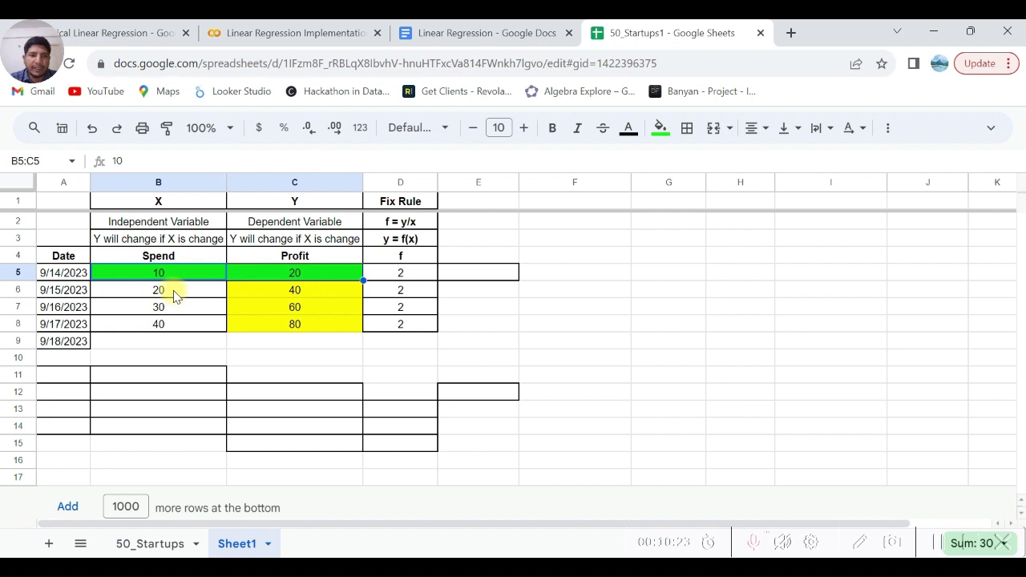
pyautogui.press('Down')
pyautogui.hotkey('shift', 'Down')
pyautogui.hotkey('shift', 'Down')
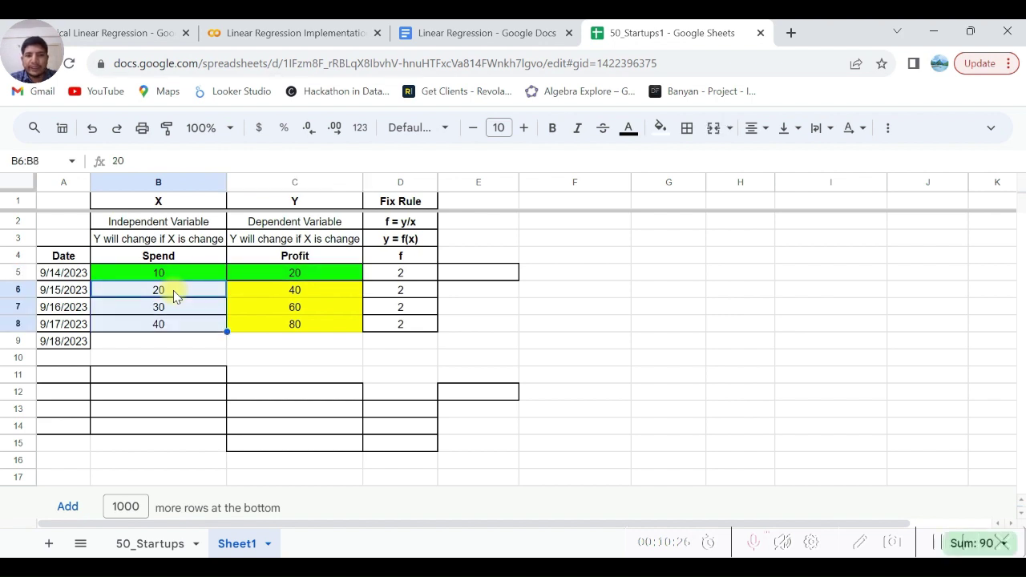
pyautogui.press('Right')
pyautogui.press('Right')
pyautogui.press('Left')
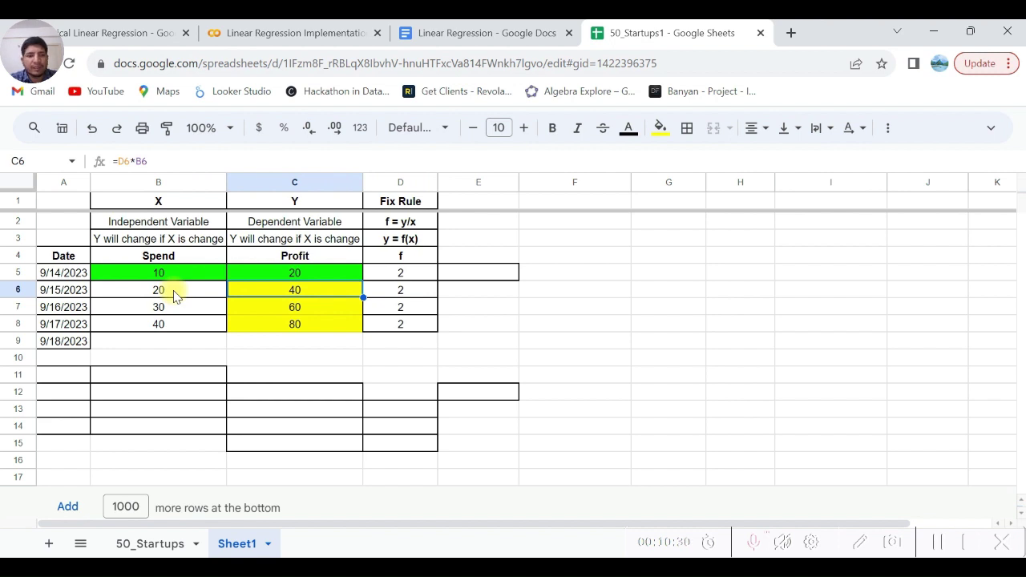
# Add the header "Actual (Y)" in E1, beside the Fix Rule column
pyautogui.press('Up')
pyautogui.press('Right')
pyautogui.press('Right')
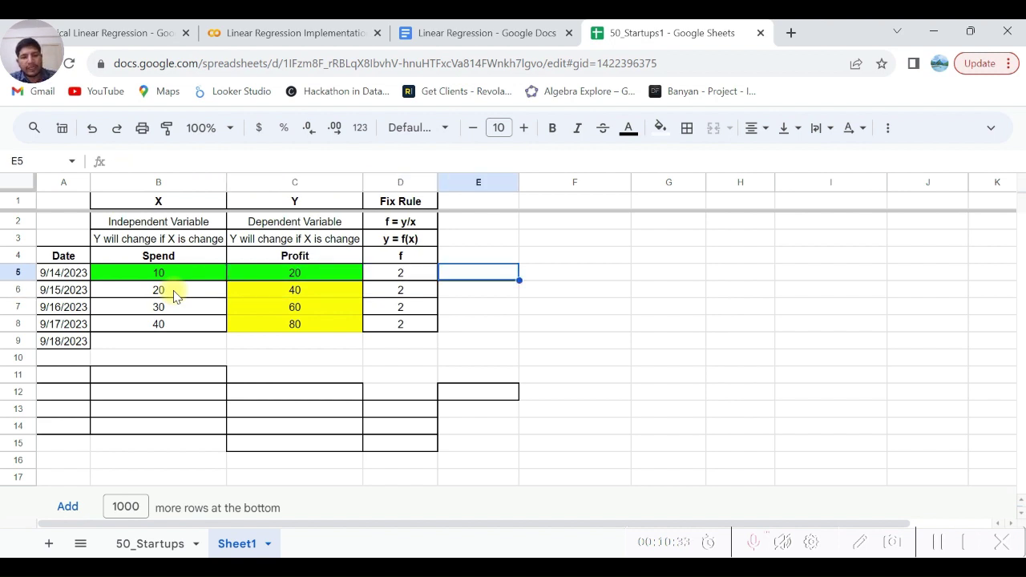
pyautogui.hotkey('ctrl', 'Up')
pyautogui.write('Actua')
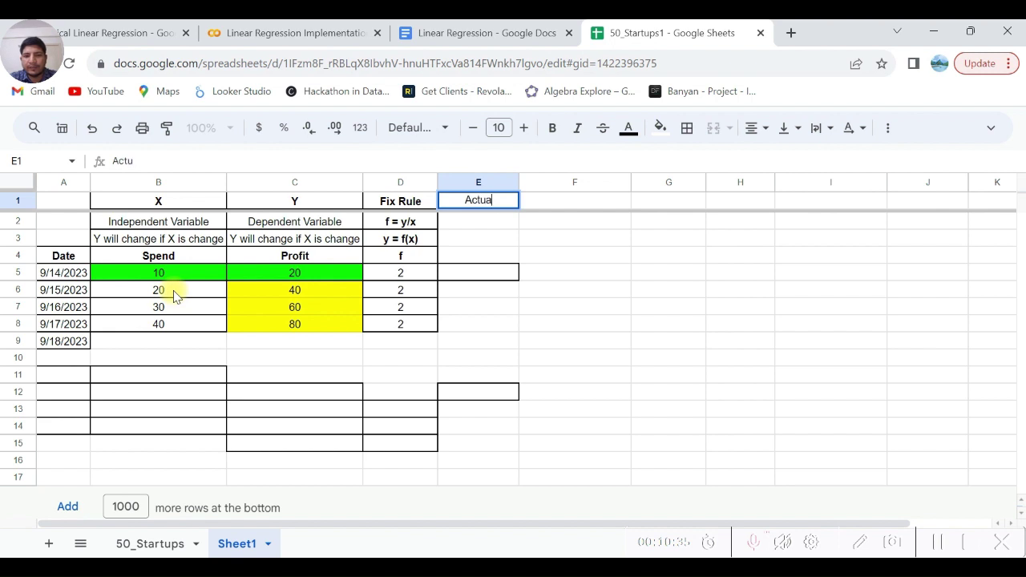
pyautogui.write('l (Y')
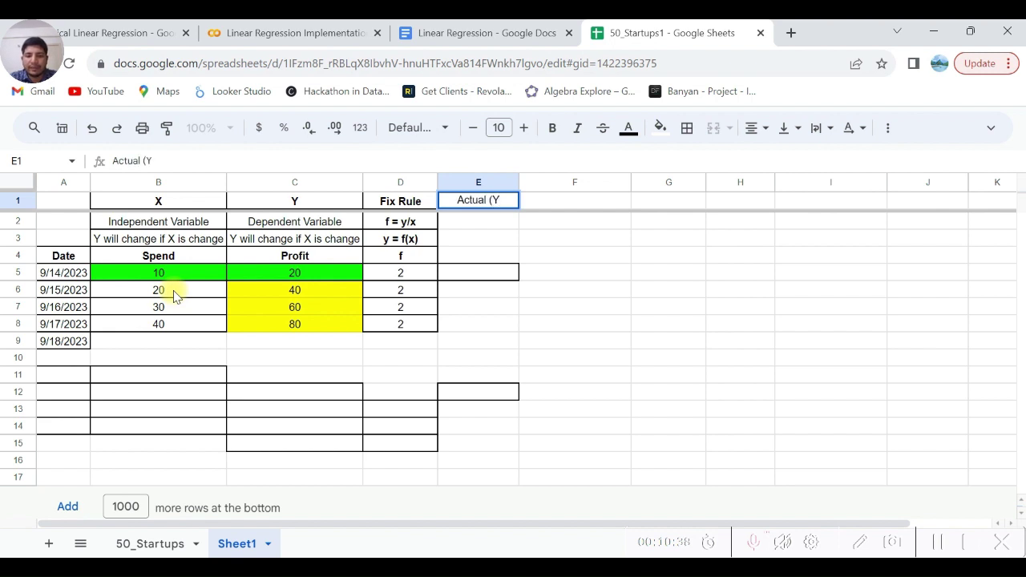
pyautogui.write(')')
pyautogui.press('Return')
# Copy the known Profit value from C5 into E5 under Actual (Y)
pyautogui.press('Down')
pyautogui.press('Down')
pyautogui.press('Down')
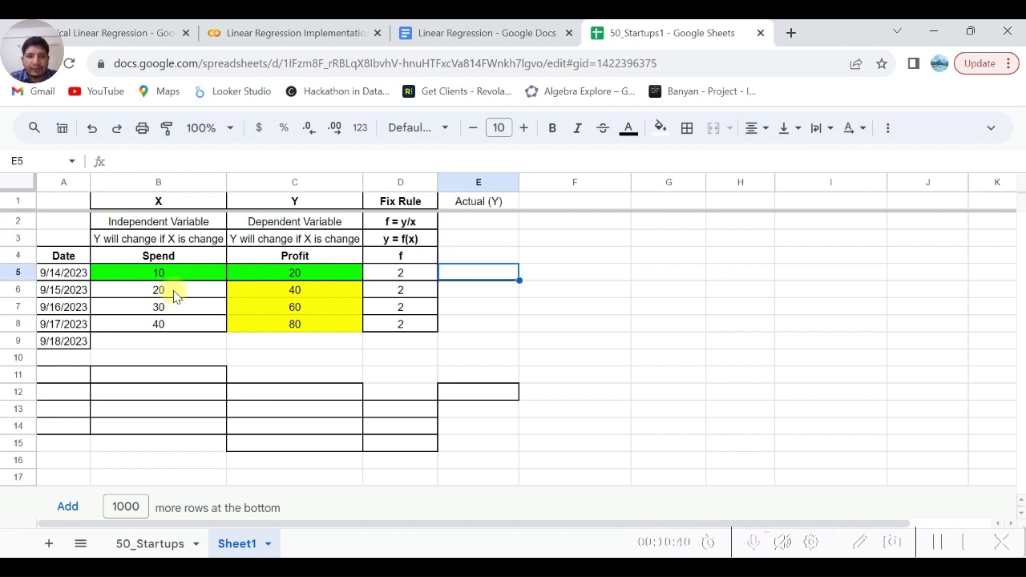
pyautogui.press('Left')
pyautogui.press('Left')
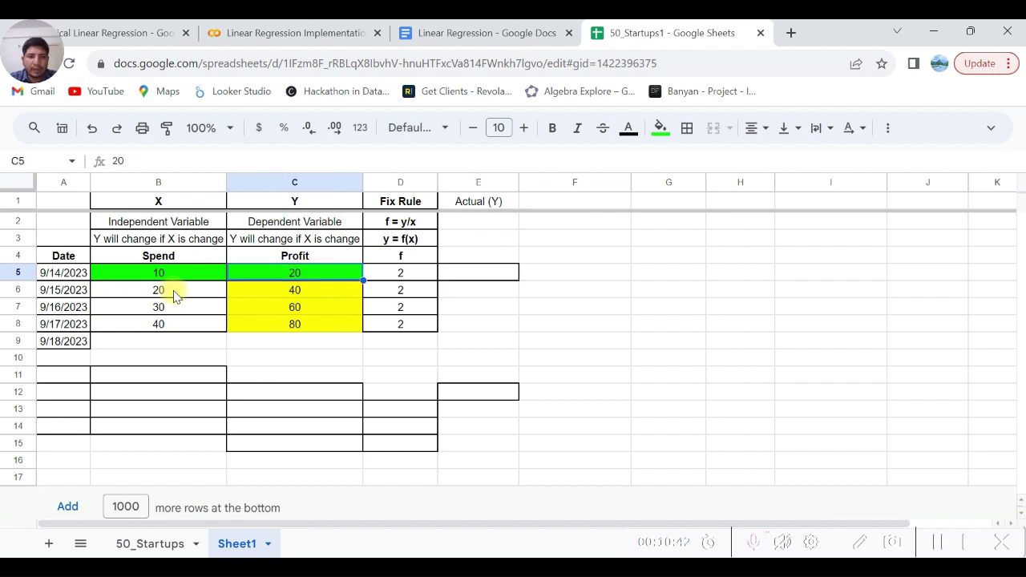
pyautogui.hotkey('ctrl', 'c')
pyautogui.press('Right')
pyautogui.press('Right')
pyautogui.hotkey('ctrl', 'v')
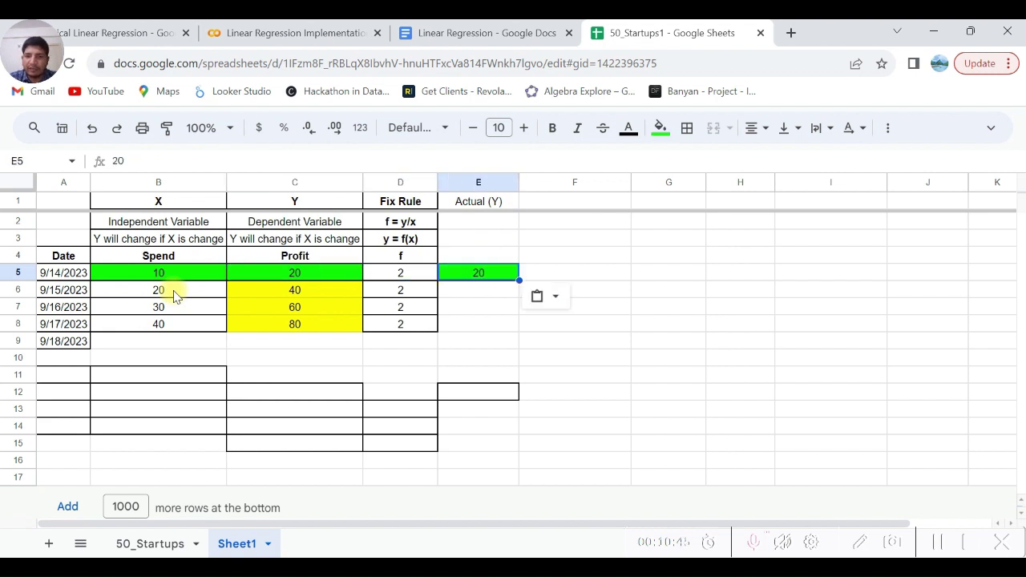
# Enter 38 in E6 as the actual profit for 9/15/2023
pyautogui.press('Down')
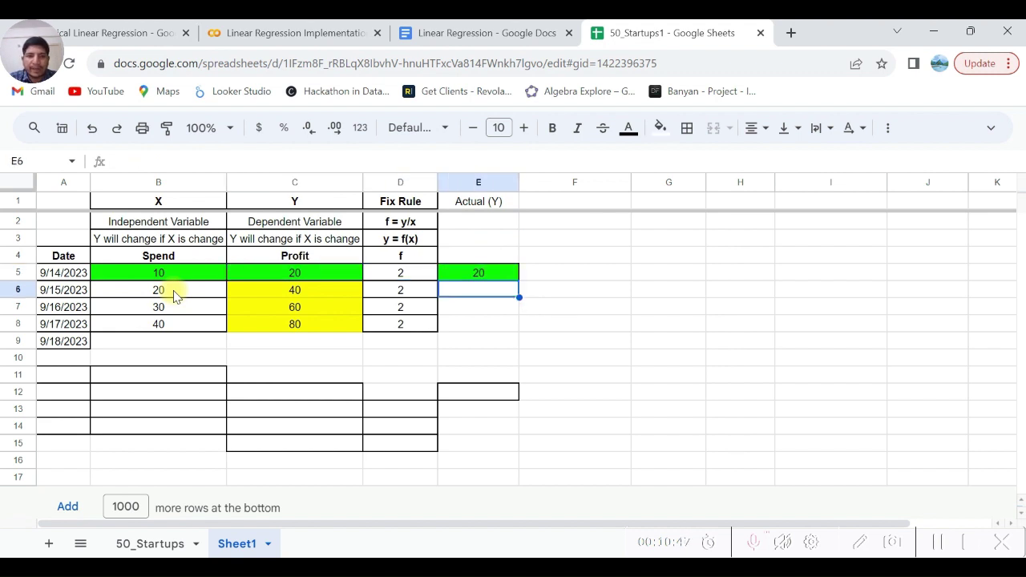
pyautogui.press('Left')
pyautogui.press('Left')
pyautogui.hotkey('shift', 'Down')
pyautogui.hotkey('shift', 'Down')
pyautogui.hotkey('ctrl', 'c')
pyautogui.press('Right')
pyautogui.press('Right')
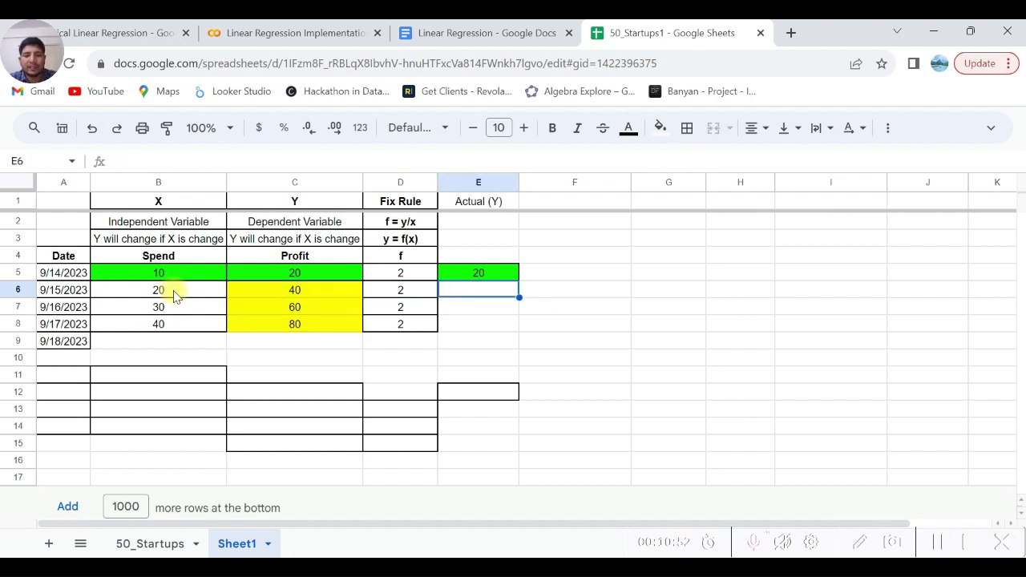
pyautogui.write('38')
pyautogui.press('Return')
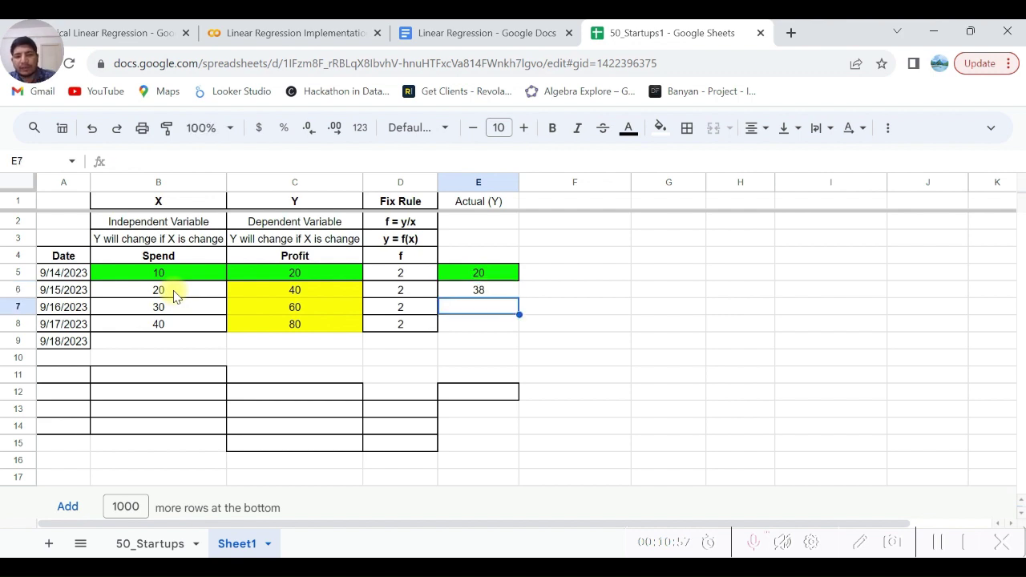
# Enter 62 in E7 as the actual profit for 9/16/2023
pyautogui.press('Left')
pyautogui.press('Left')
pyautogui.press('Right')
pyautogui.press('Right')
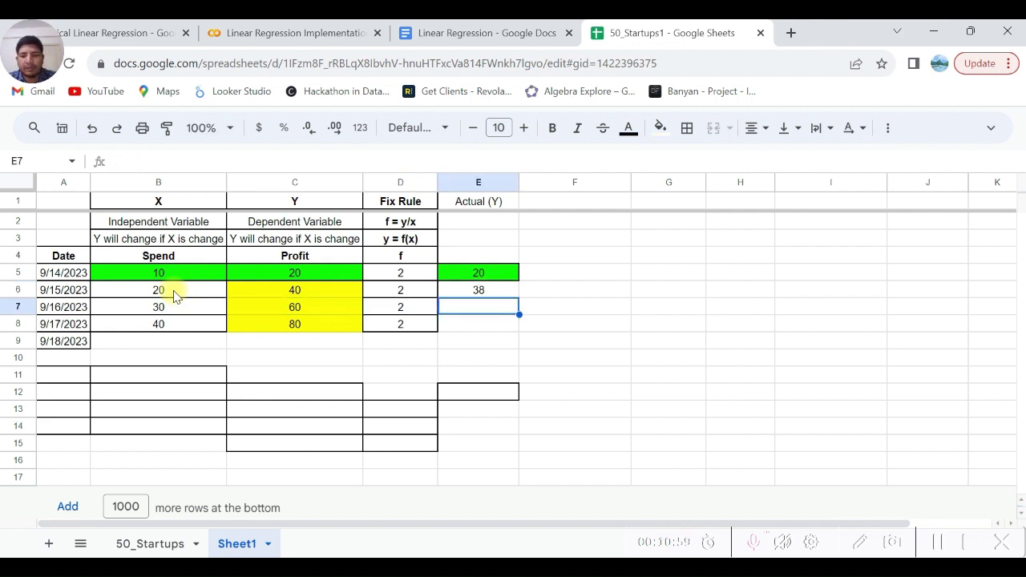
pyautogui.write('60')
pyautogui.press('BackSpace')
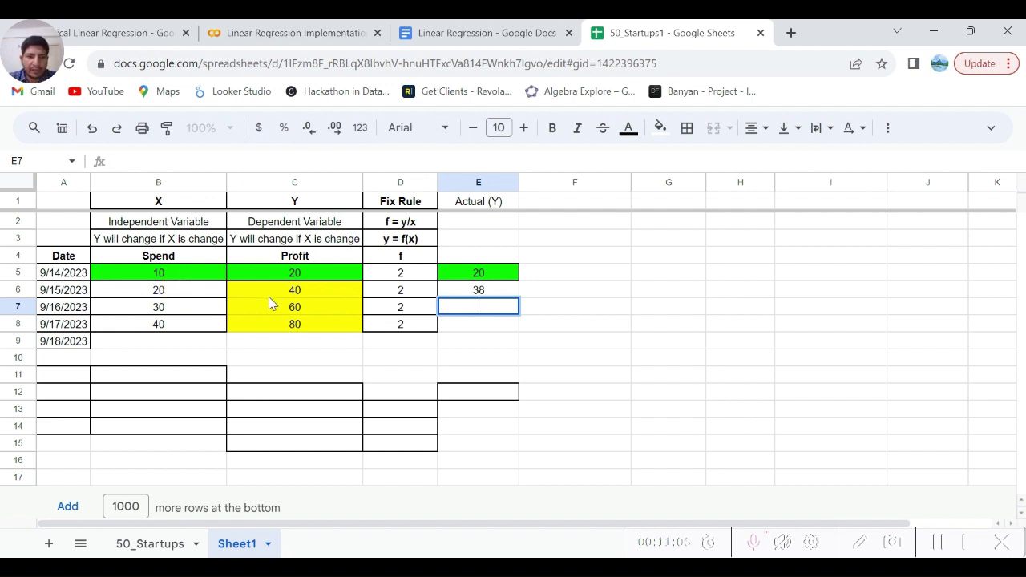
pyautogui.click(292, 296)
pyautogui.press('Down')
pyautogui.press('Right')
pyautogui.press('Right')
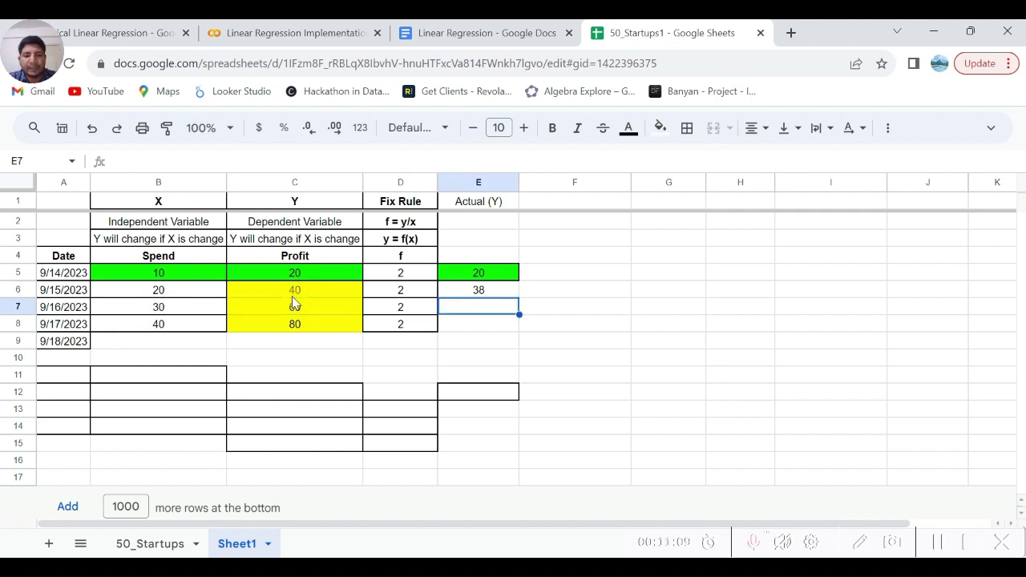
pyautogui.write('62')
pyautogui.press('Return')
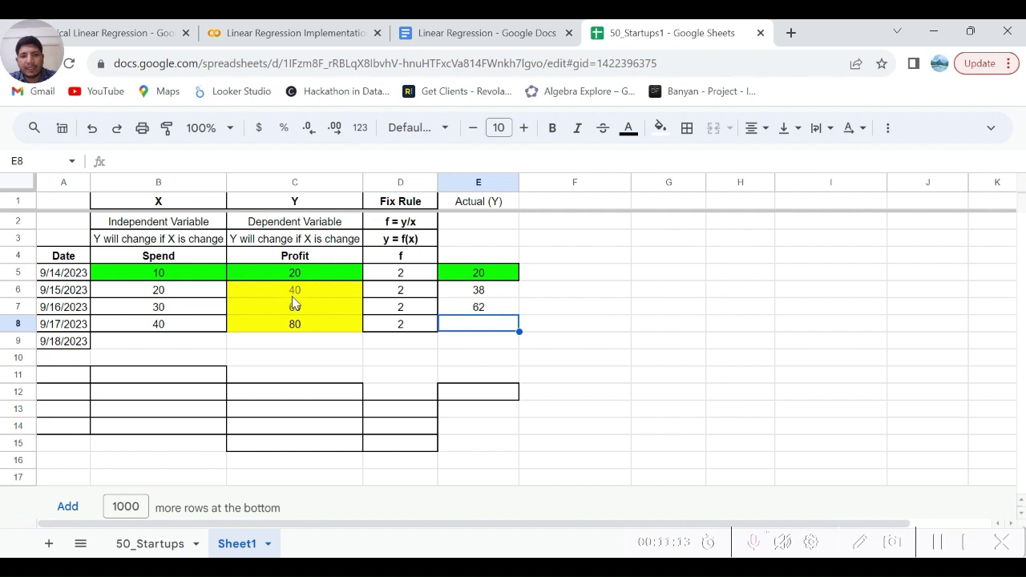
# Enter 70 in E8 as the actual profit for 9/17/2023
pyautogui.write('78')
pyautogui.press('BackSpace')
pyautogui.press('BackSpace')
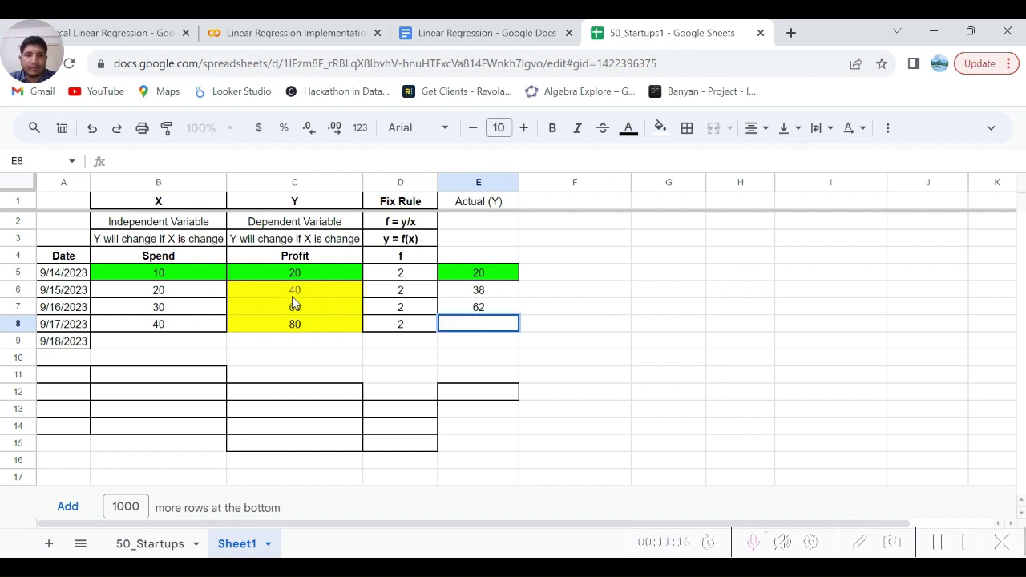
pyautogui.write('70')
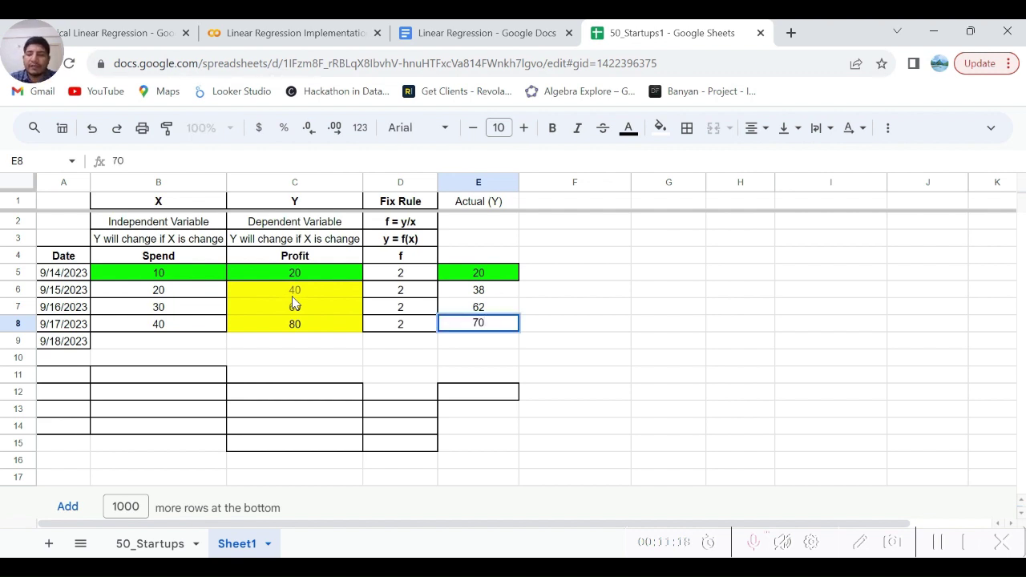
pyautogui.press('Return')
# Compare the Actual (Y) values in column E with the predicted Profit values in column C
pyautogui.press('Up')
pyautogui.press('Right')
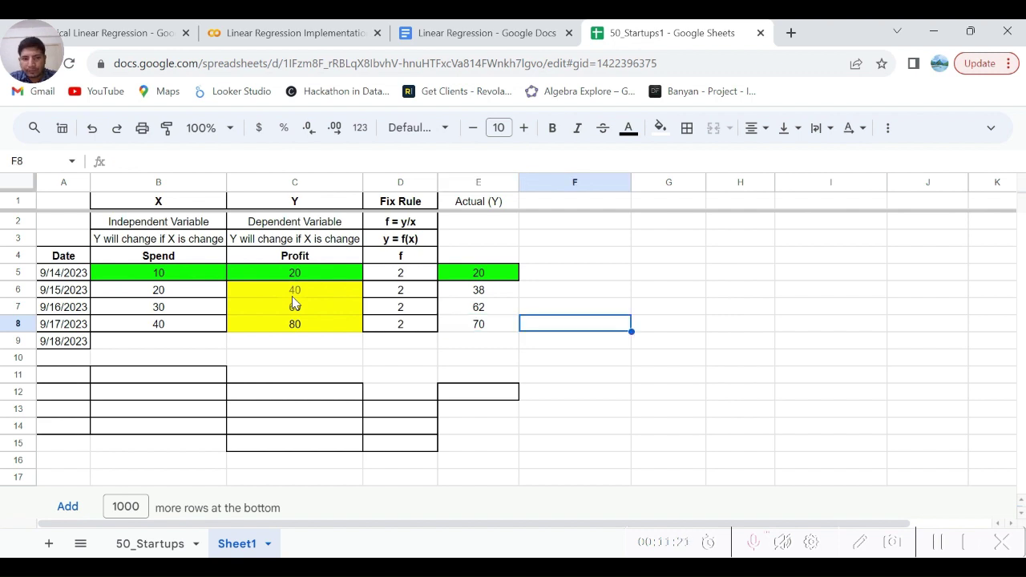
pyautogui.press('Left')
pyautogui.press('Up')
pyautogui.press('Up')
pyautogui.press('Up')
pyautogui.press('Down')
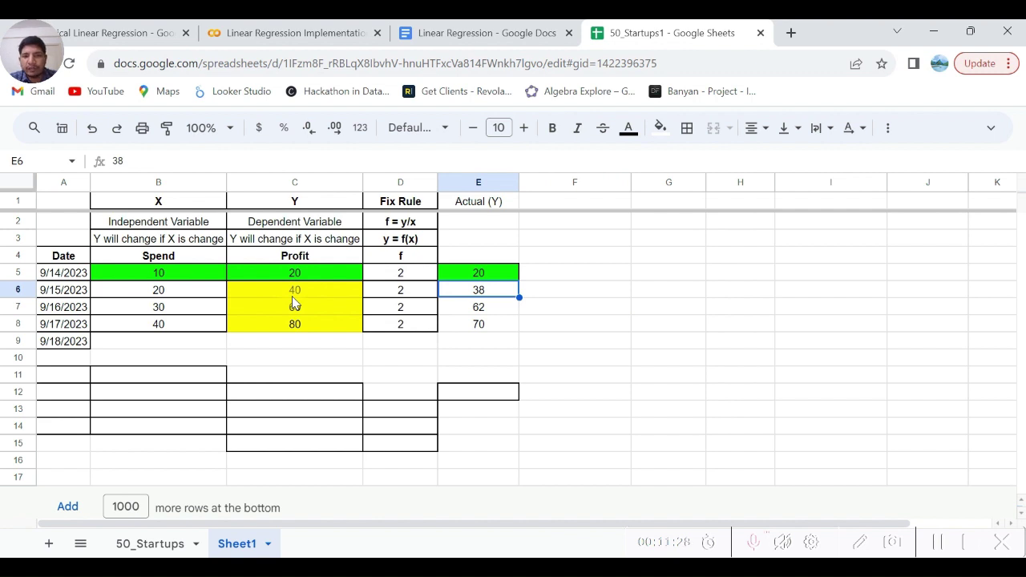
pyautogui.click(472, 180)
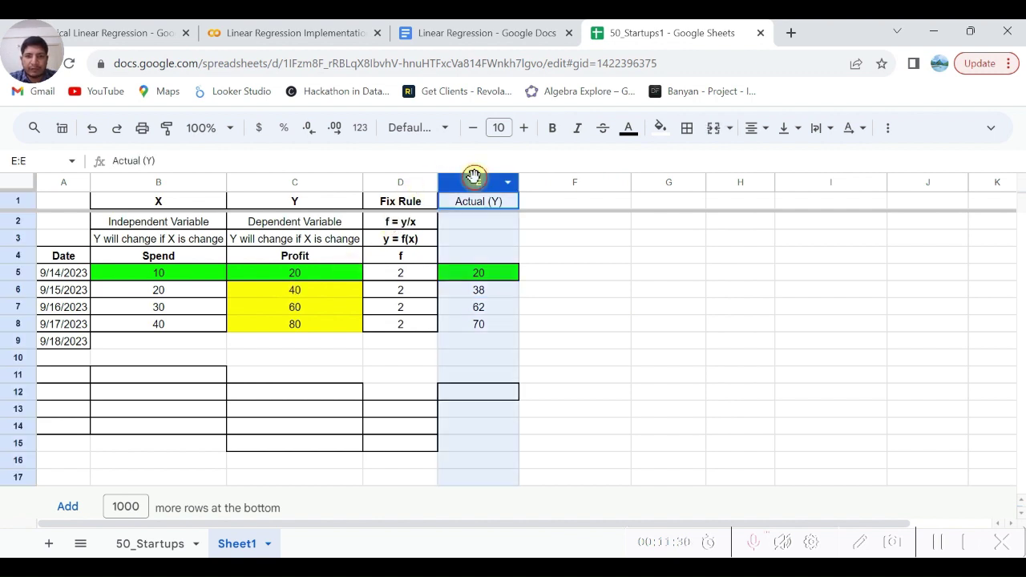
pyautogui.click(324, 182)
pyautogui.click(479, 292)
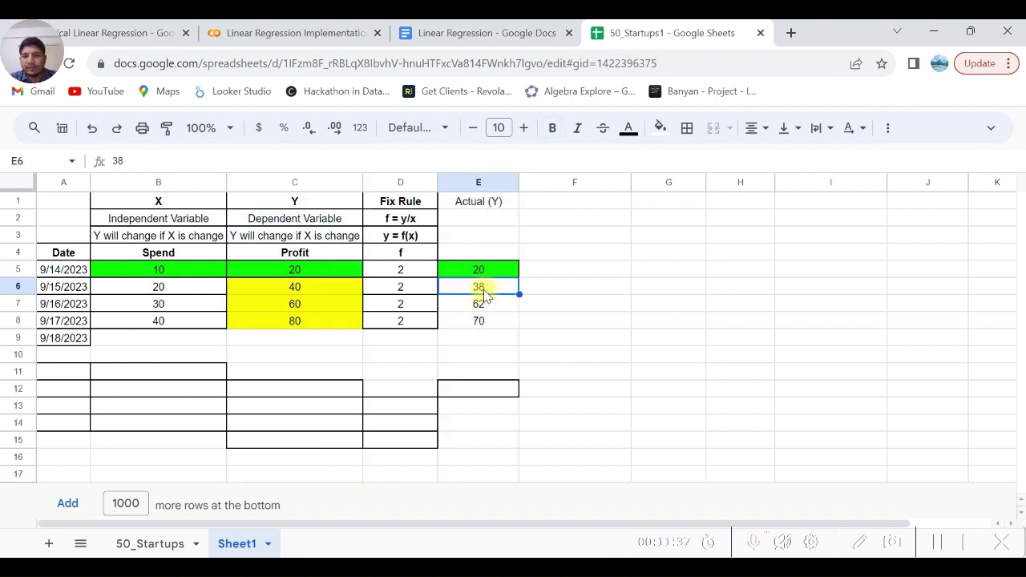
# Add the header "Difference / Distance" in F1, beside Actual (Y)
pyautogui.press('Up')
pyautogui.press('Right')
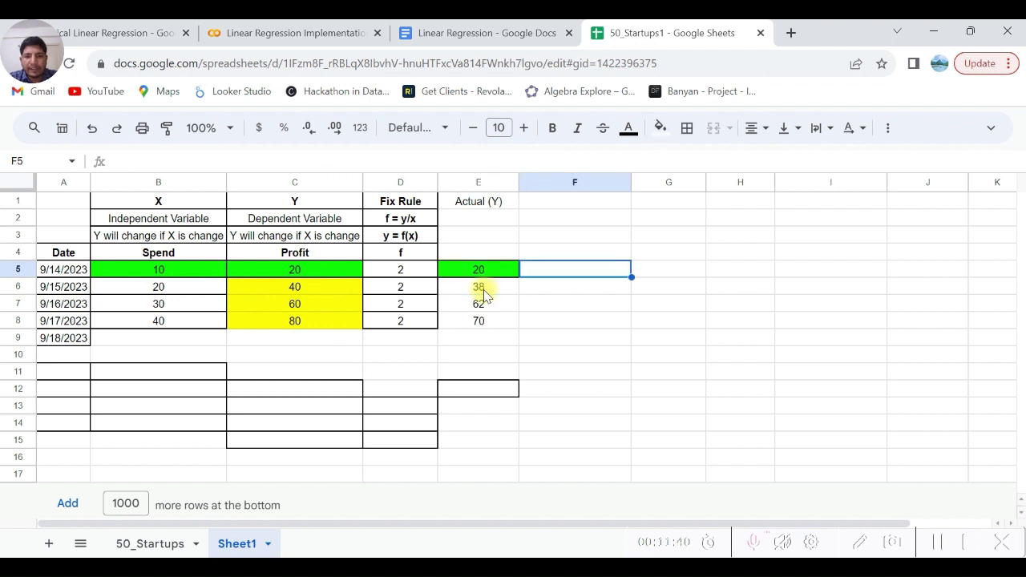
pyautogui.hotkey('ctrl', 'Up')
pyautogui.write('Di')
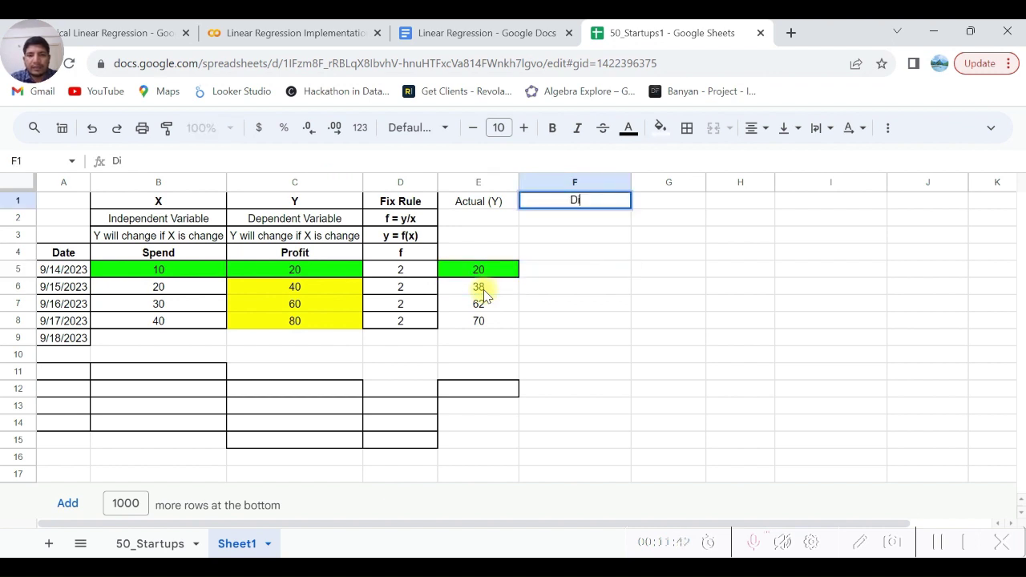
pyautogui.write('fferenc')
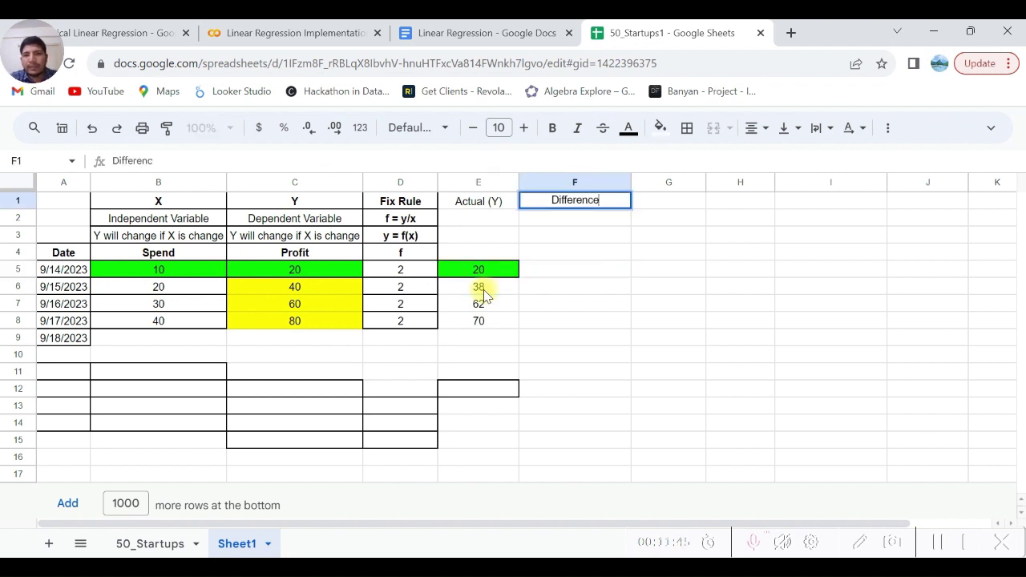
pyautogui.write('e /')
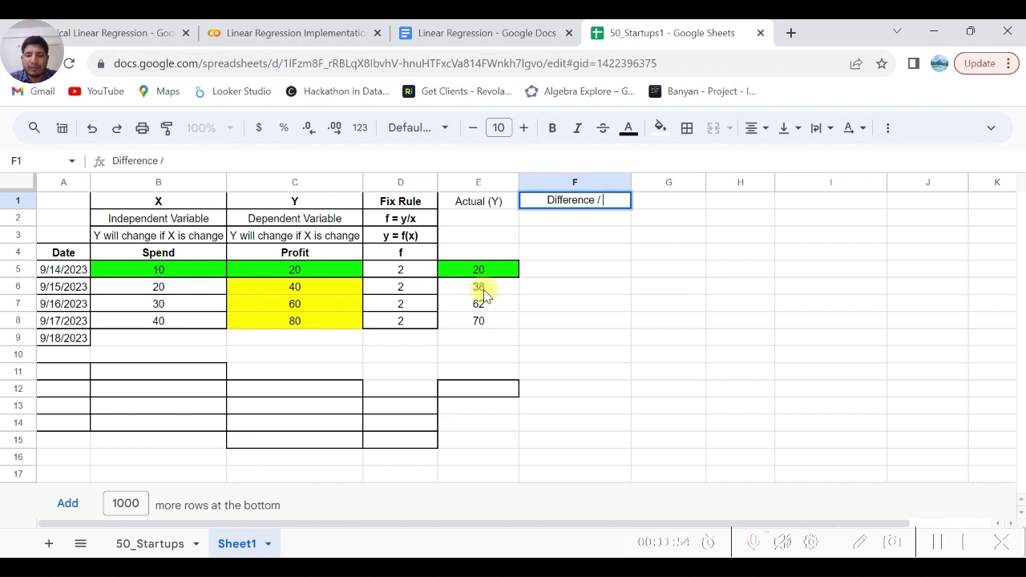
pyautogui.write('Distance')
pyautogui.press('Return')
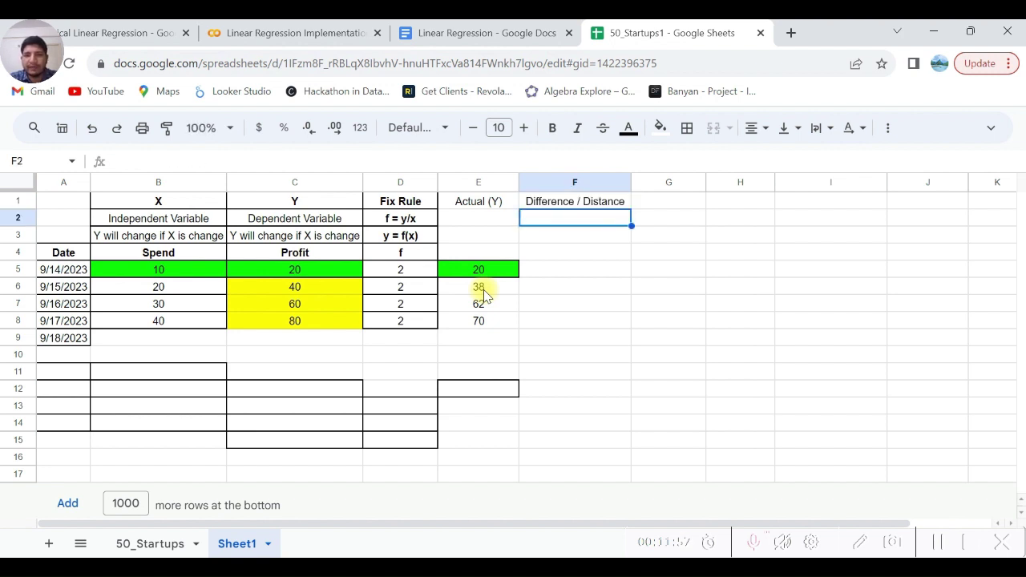
# Calculate the difference in F5 with =E5-C5 and accept the suggested autofill for the rows below
pyautogui.press('Down')
pyautogui.press('Down')
pyautogui.press('Down')
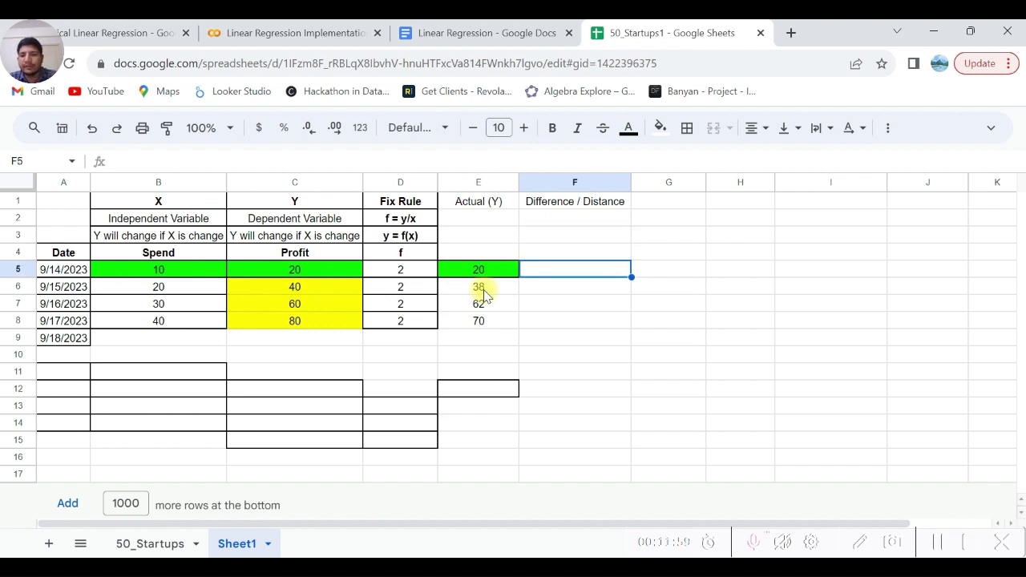
pyautogui.write('=')
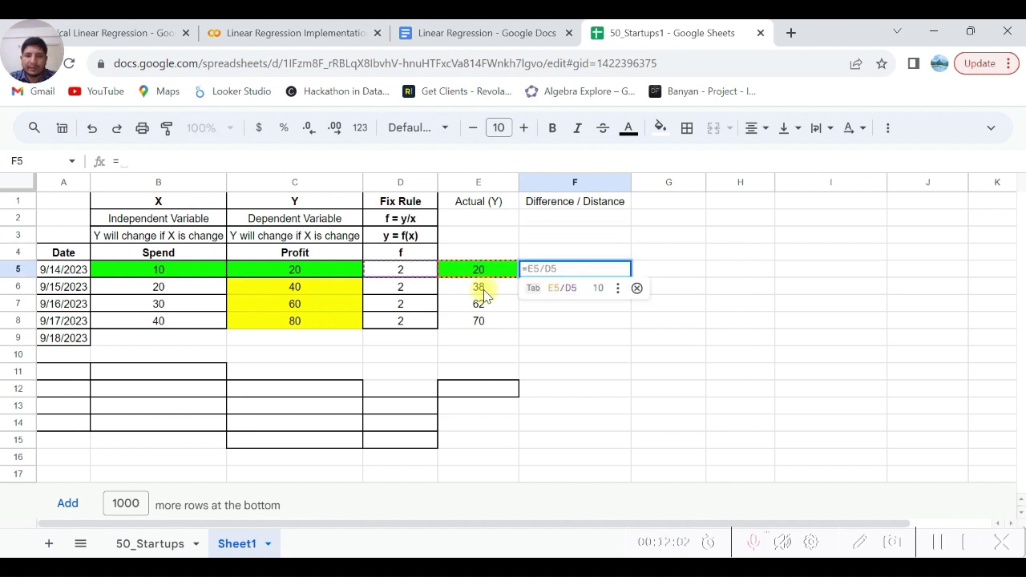
pyautogui.press('Left')
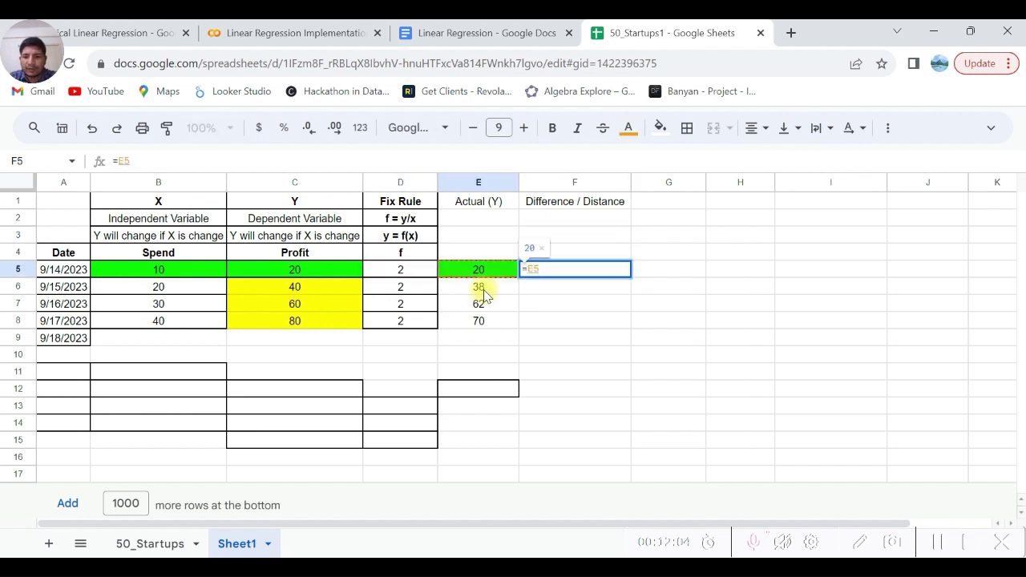
pyautogui.write('-')
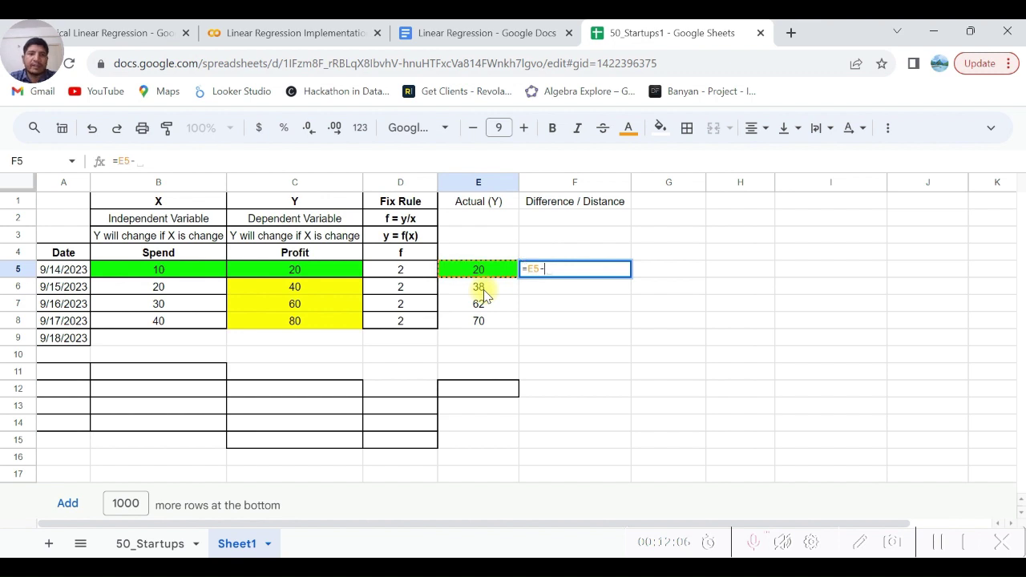
pyautogui.press('Left')
pyautogui.press('Left')
pyautogui.press('Left')
pyautogui.press('Return')
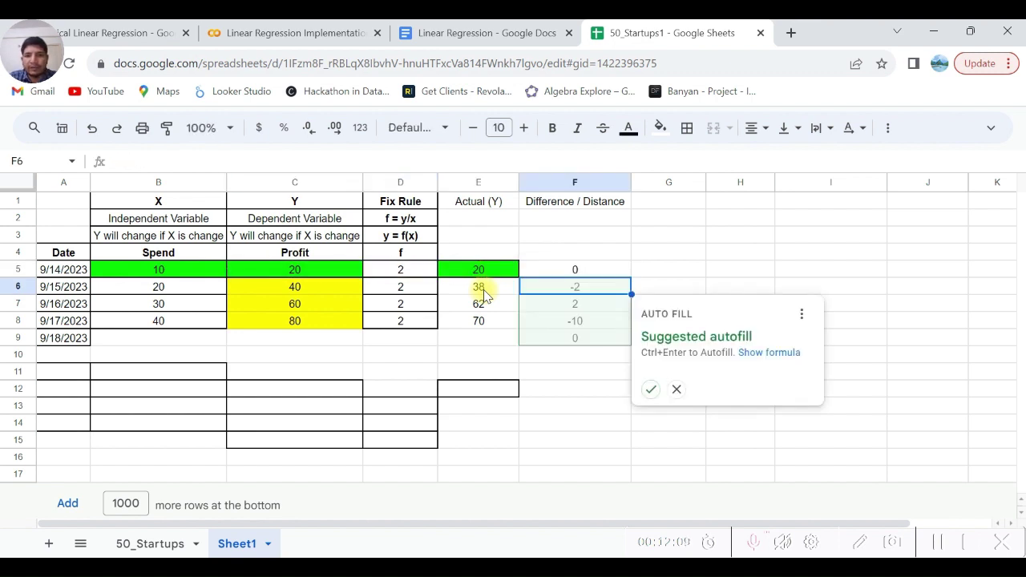
pyautogui.click(650, 388)
# Examine the F5 difference formula, then review row 5's profit and actual values and the Profit column C5:C8
pyautogui.click(552, 272)
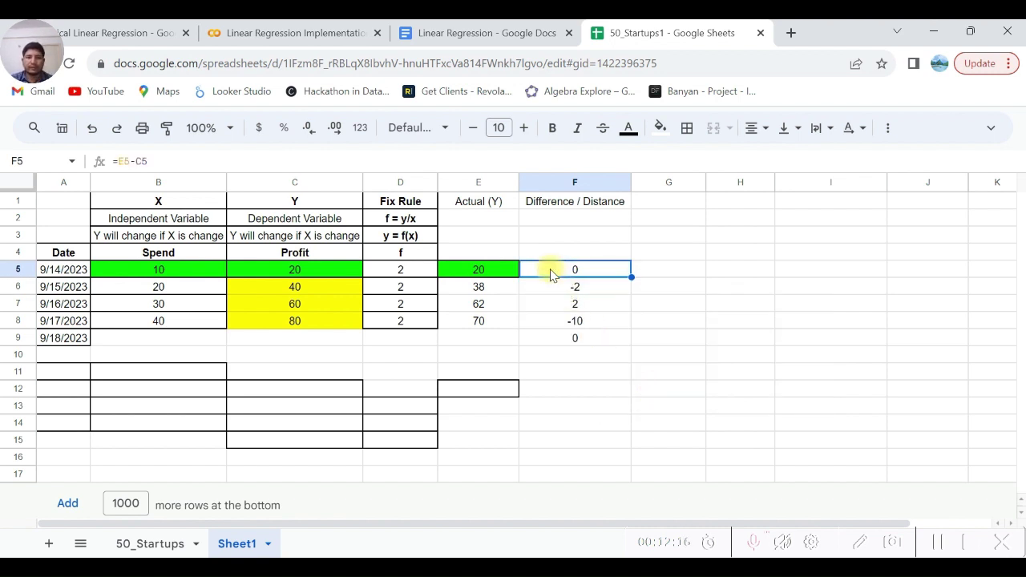
pyautogui.press('Left')
pyautogui.press('Left')
pyautogui.press('Left')
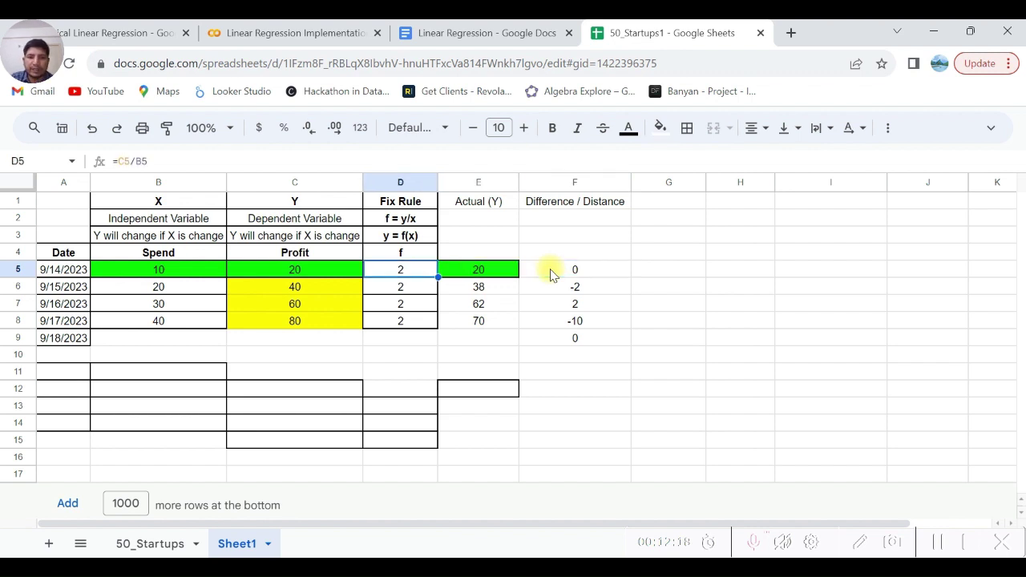
pyautogui.hotkey('shift', 'Right')
pyautogui.hotkey('shift', 'Right')
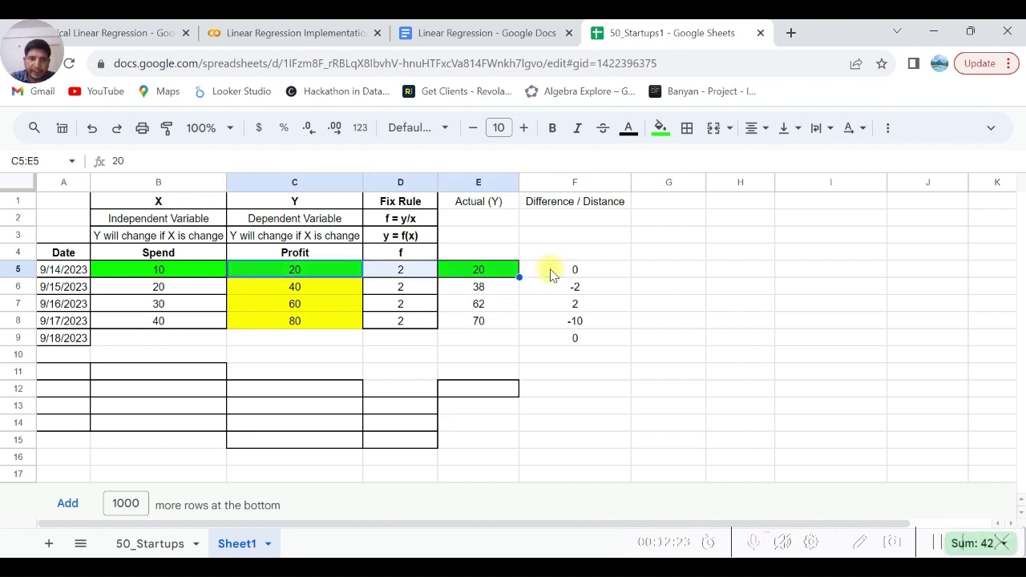
pyautogui.hotkey('shift', 'Left')
pyautogui.hotkey('shift', 'Left')
pyautogui.hotkey('shift', 'Down')
pyautogui.hotkey('shift', 'Down')
pyautogui.hotkey('shift', 'Down')
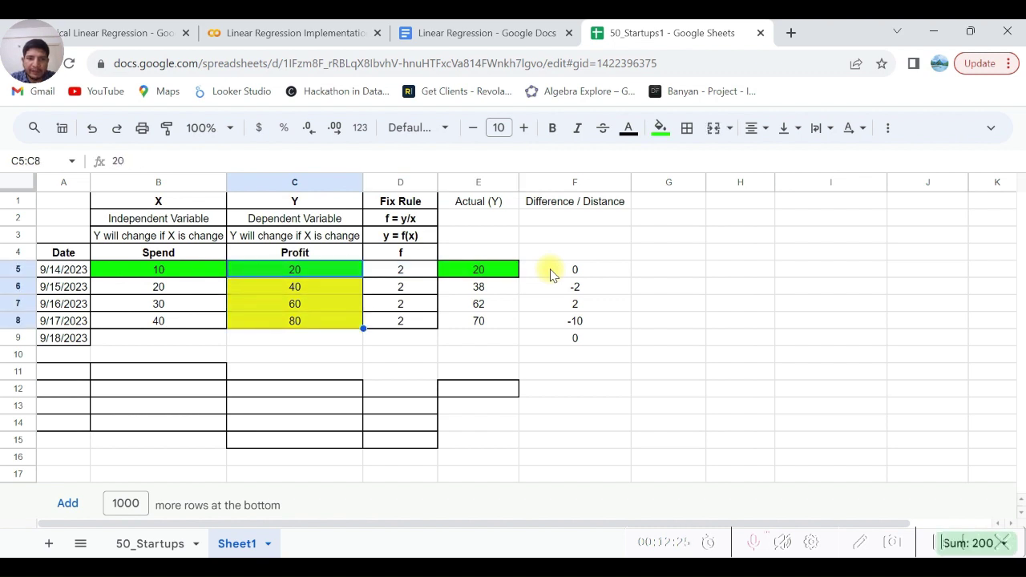
pyautogui.hotkey('shift', 'Up')
pyautogui.hotkey('shift', 'Up')
pyautogui.hotkey('shift', 'Up')
pyautogui.press('Left')
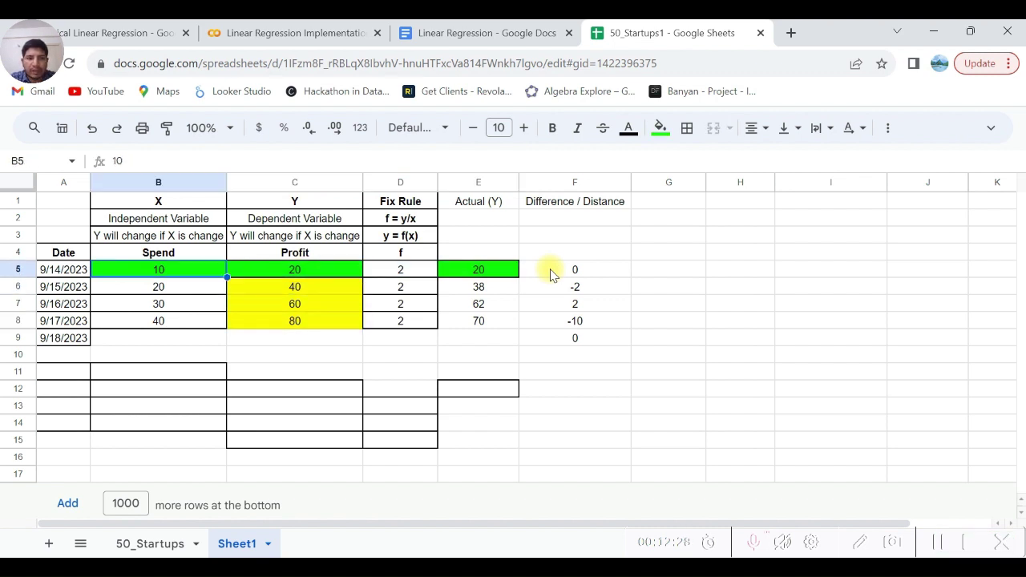
# Review the full block B5:F8 of spend, profit, fixed rule, actual values and differences
pyautogui.press('Left')
pyautogui.press('Right')
pyautogui.hotkey('shift', 'Down')
pyautogui.hotkey('shift', 'Down')
pyautogui.hotkey('shift', 'Down')
pyautogui.hotkey('shift', 'Right')
pyautogui.hotkey('shift', 'Right')
pyautogui.hotkey('shift', 'Right')
pyautogui.hotkey('shift', 'Right')
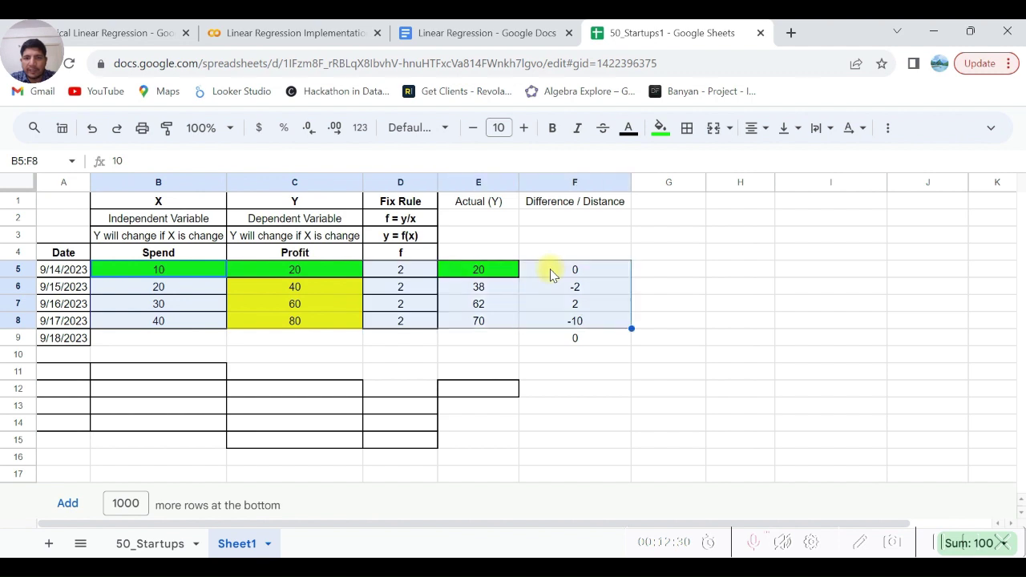
# Clear the surplus difference formula from F9 in the 9/18/2023 row
pyautogui.press('Down')
pyautogui.press('Down')
pyautogui.press('Down')
pyautogui.press('Down')
pyautogui.press('Right')
pyautogui.press('Right')
pyautogui.press('Right')
pyautogui.press('Right')
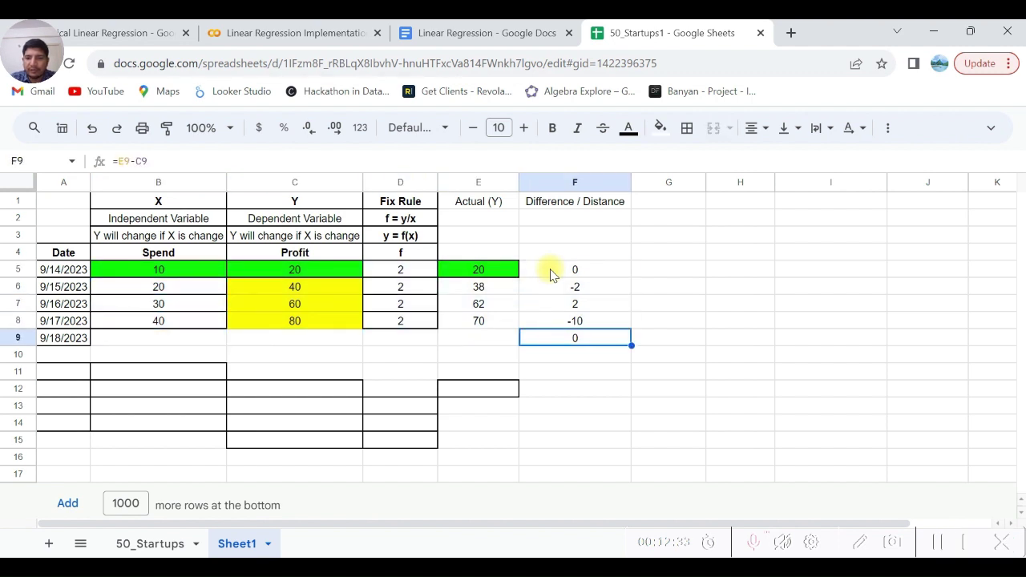
# Review the first day's spend and profit in B5:C5, then switch to the Linear Regression document in Google Docs to examine the residual diagram
pyautogui.press('Up')
pyautogui.press('Up')
pyautogui.press('Up')
pyautogui.press('Left')
pyautogui.press('Left')
pyautogui.press('Left')
pyautogui.press('Left')
pyautogui.press('Left')
pyautogui.press('Up')
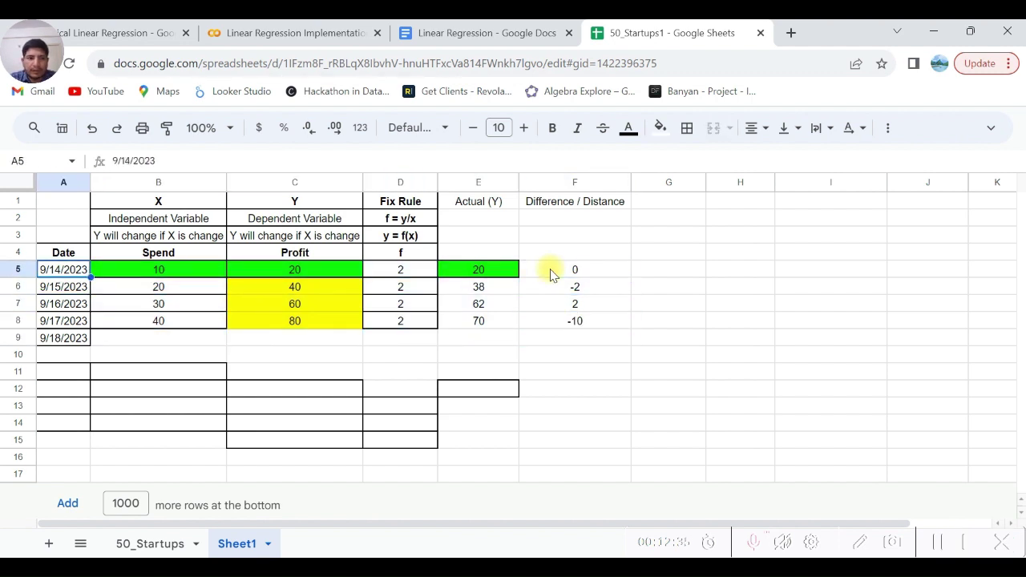
pyautogui.press('Right')
pyautogui.hotkey('shift', 'Right')
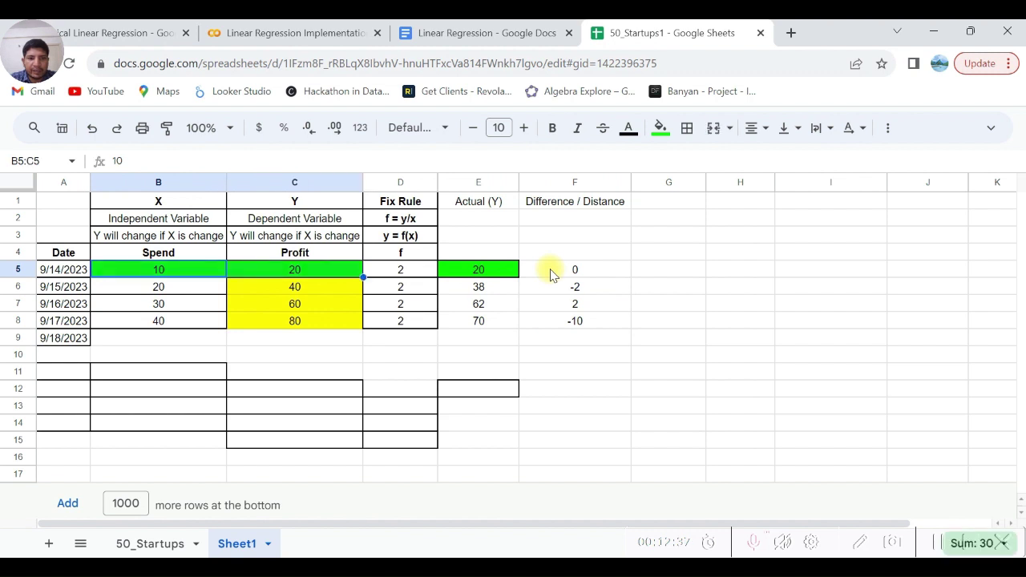
pyautogui.hotkey('shift', 'Left')
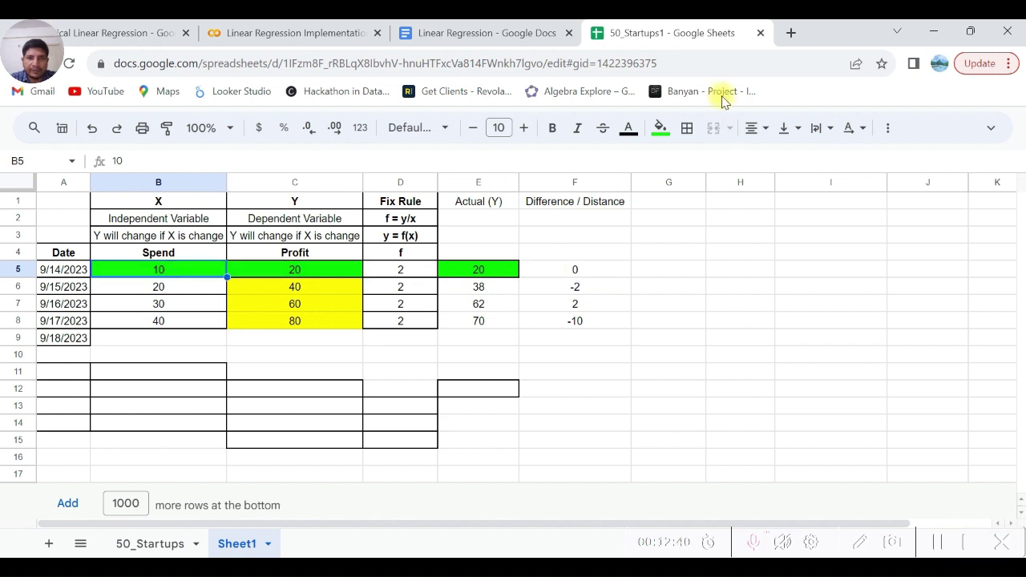
pyautogui.click(526, 28)
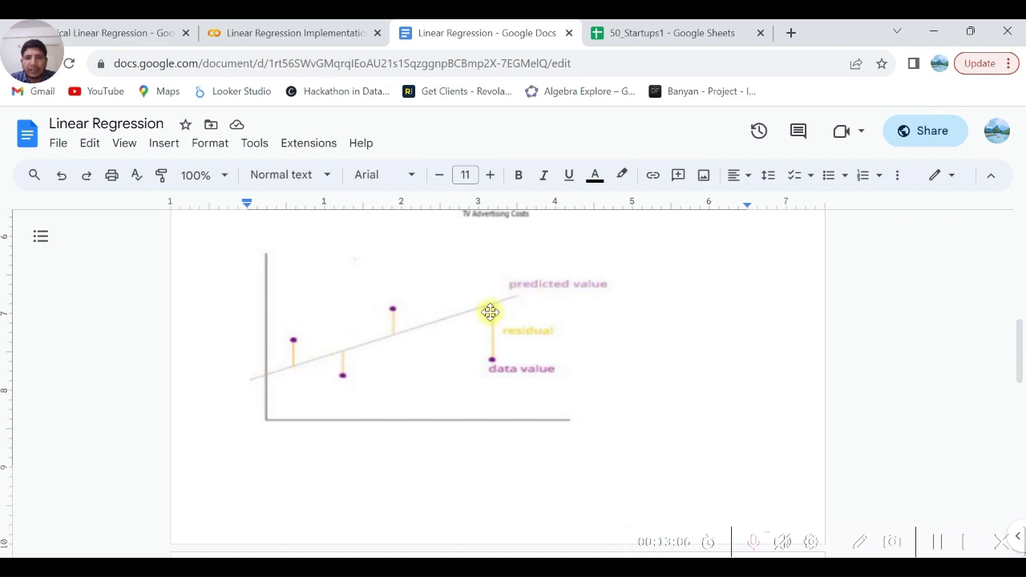
# Return to the 50_Startups1 sheet, review fixed rule D6:D8 and predicted profits C6:C8, and relate them to the predicted line in the Google Docs diagram
pyautogui.click(710, 26)
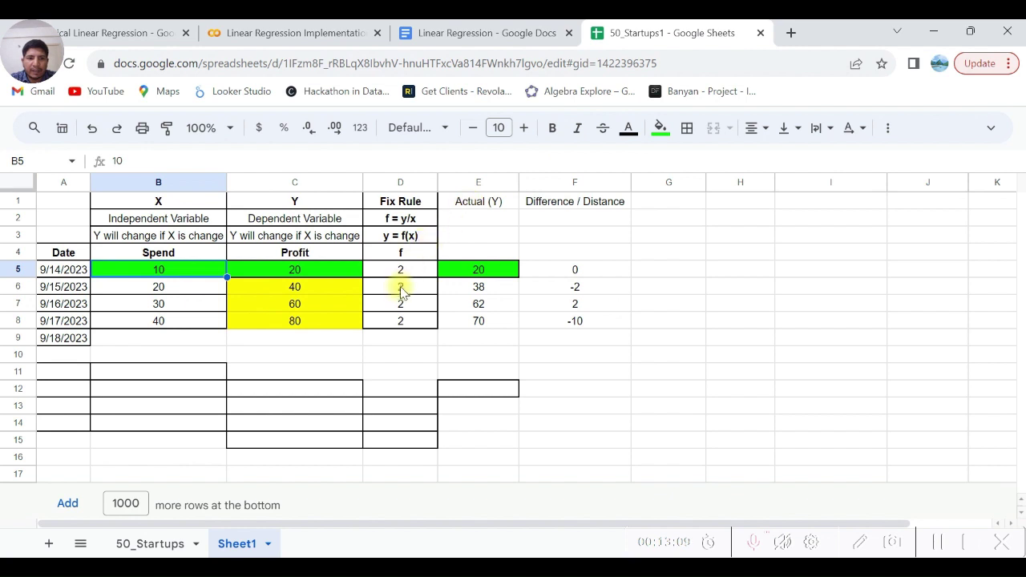
pyautogui.moveTo(401, 287); pyautogui.dragTo(400, 296)
pyautogui.hotkey('shift', 'Down')
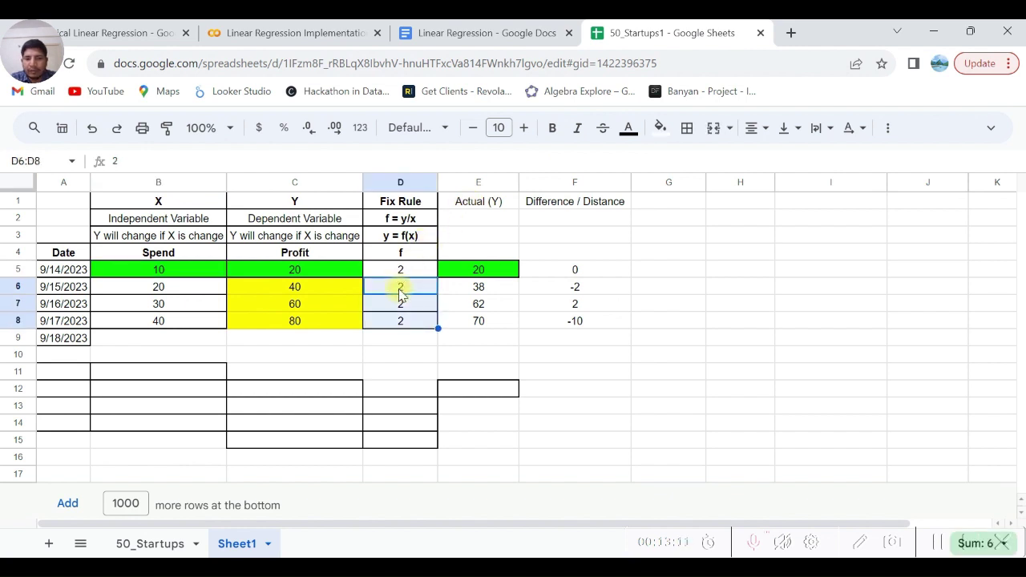
pyautogui.press('Left')
pyautogui.hotkey('shift', 'Down')
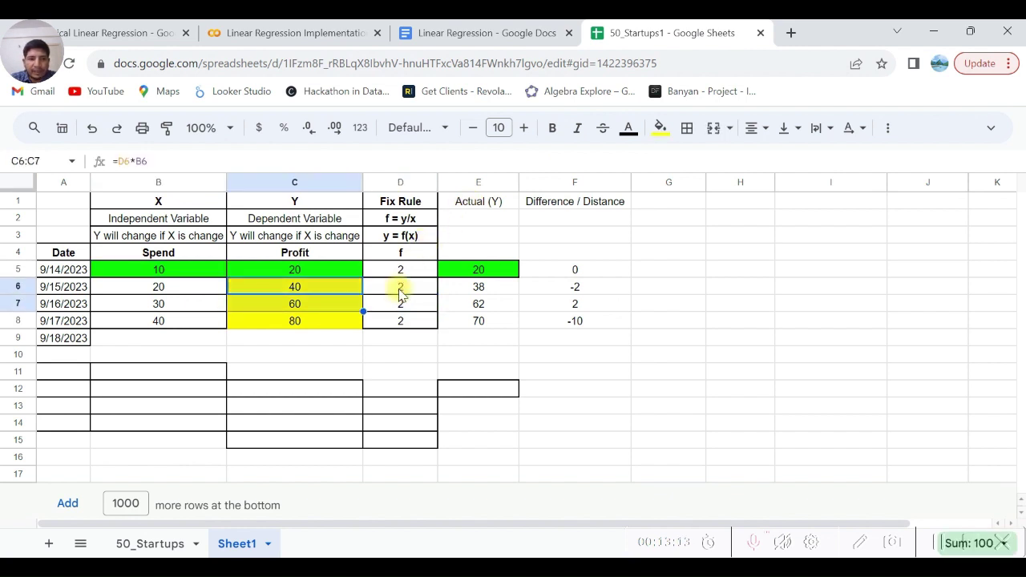
pyautogui.hotkey('shift', 'Down')
pyautogui.press('Down')
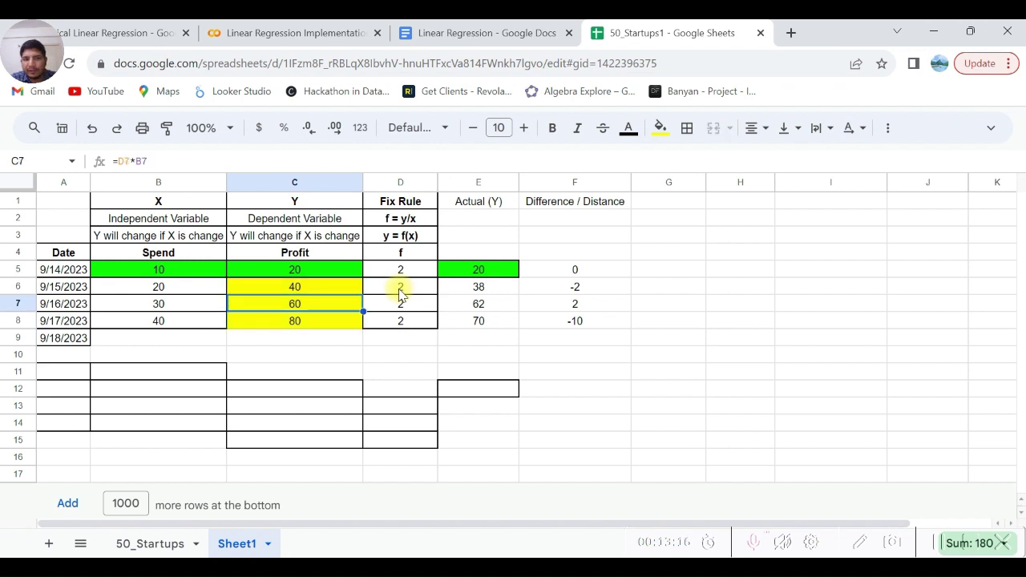
pyautogui.press('Up')
pyautogui.press('Right')
pyautogui.press('Right')
pyautogui.press('Left')
pyautogui.press('Left')
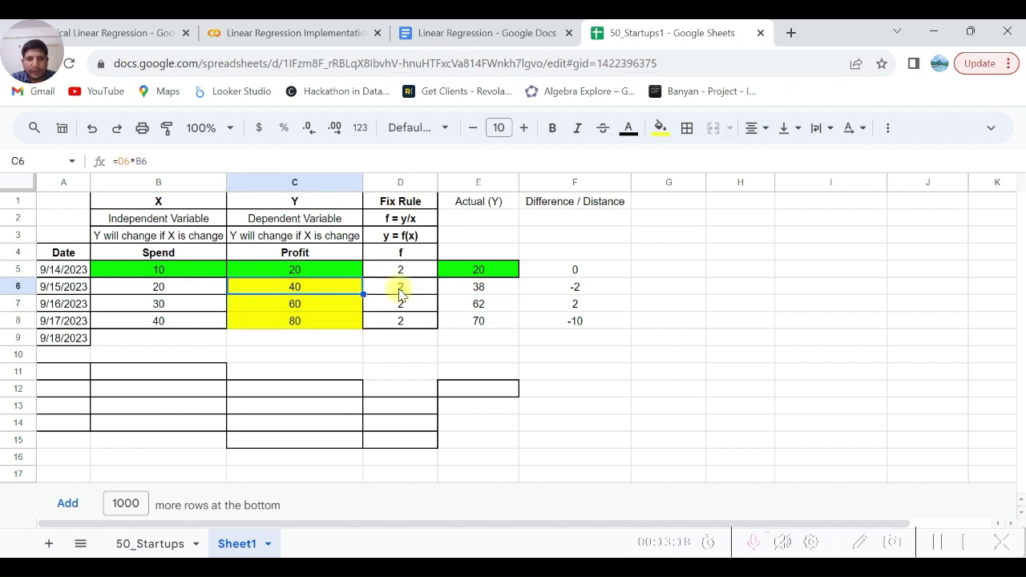
pyautogui.press('Up')
pyautogui.press('Down')
pyautogui.hotkey('shift', 'Down')
pyautogui.hotkey('shift', 'Down')
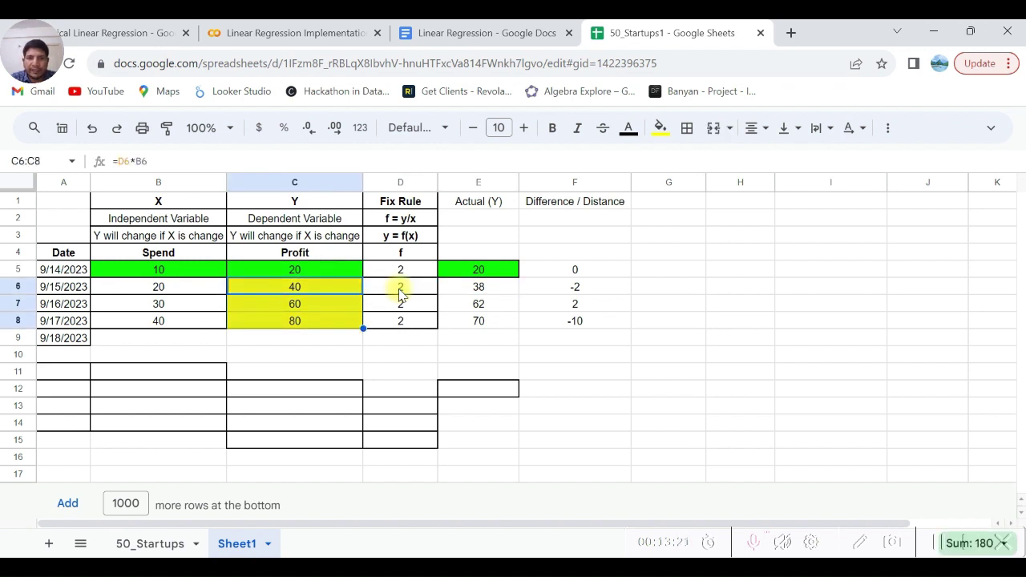
pyautogui.click(545, 32)
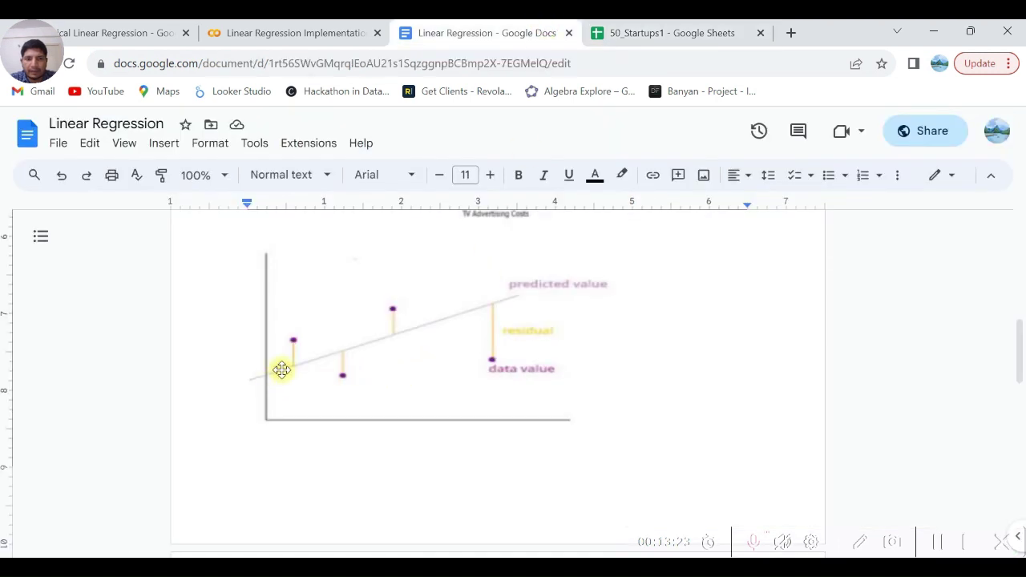
# Switch to Google Sheets, highlight the actual values E5:E8, and relate them to the data points in the Google Docs residual diagram
pyautogui.click(660, 36)
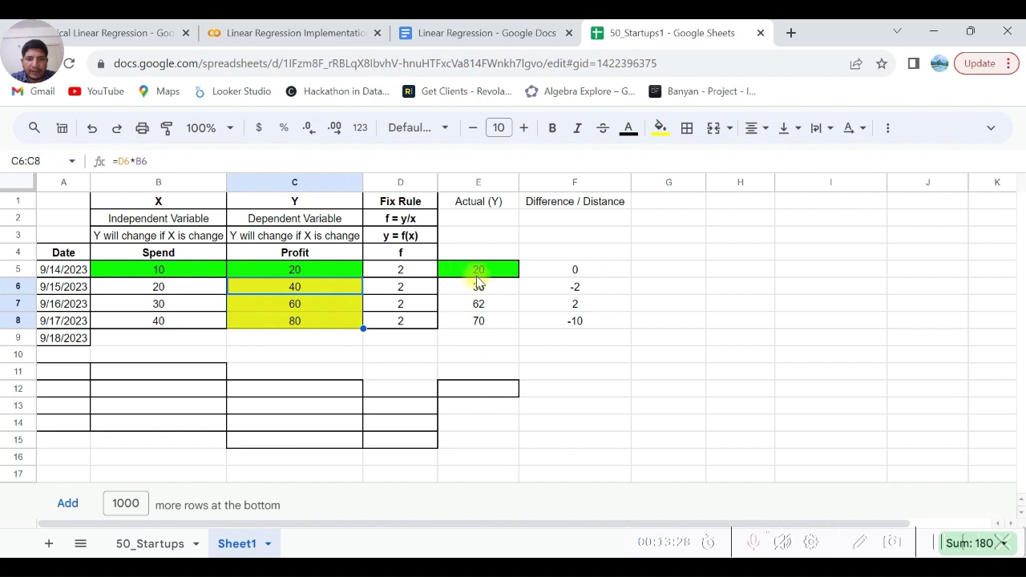
pyautogui.moveTo(478, 273); pyautogui.dragTo(476, 331)
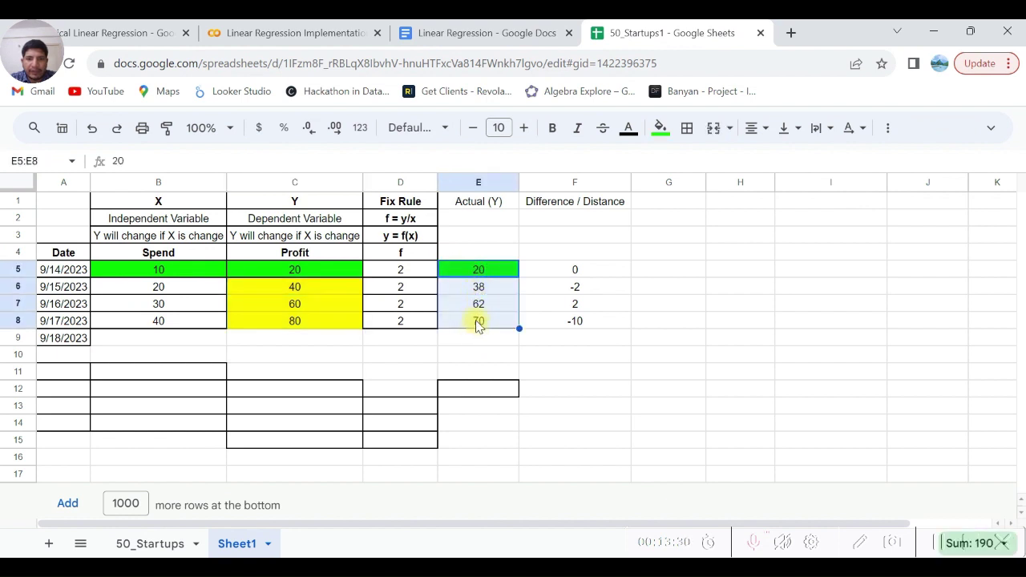
pyautogui.click(479, 36)
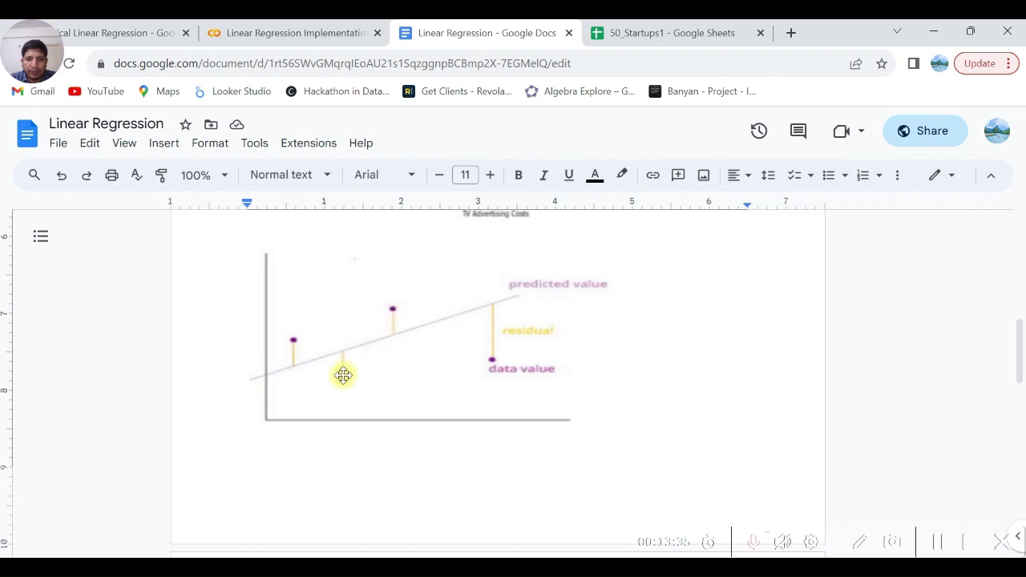
# Compare the 9/15/2023 predicted profit C6 with actual value E6 in Google Sheets, then match the gap to a residual in the Google Docs diagram
pyautogui.click(646, 33)
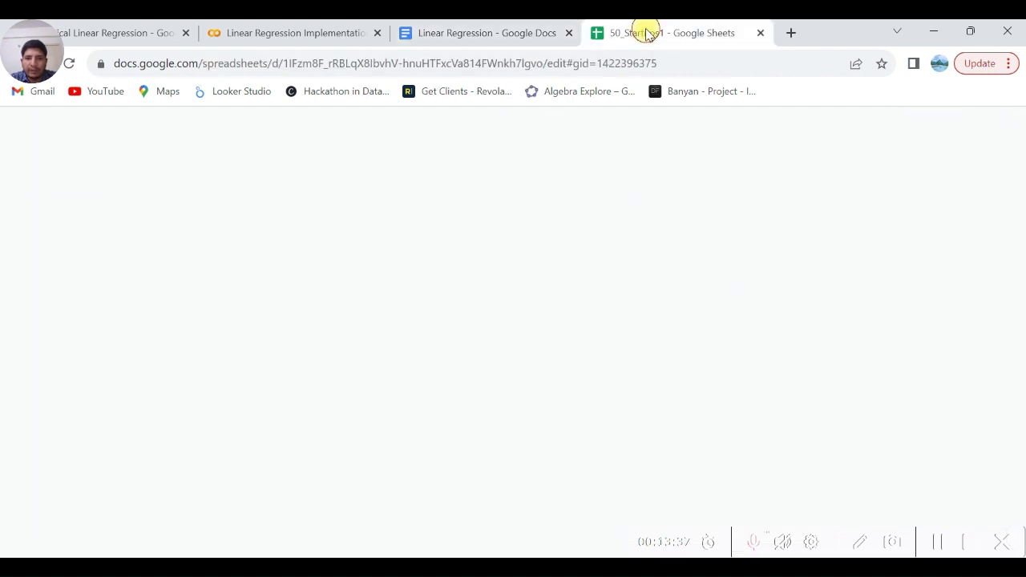
pyautogui.click(313, 292)
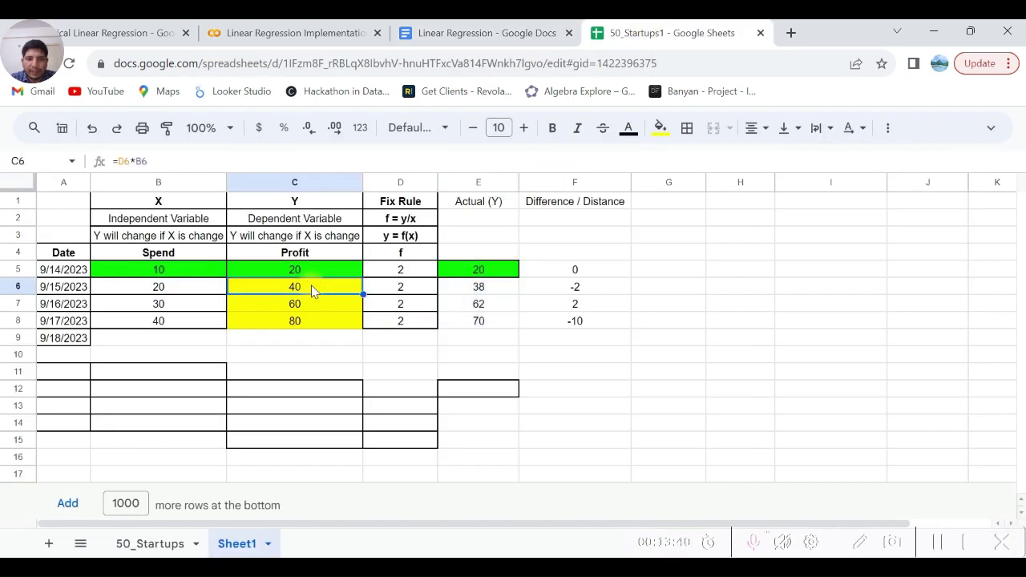
pyautogui.press('Right')
pyautogui.press('Right')
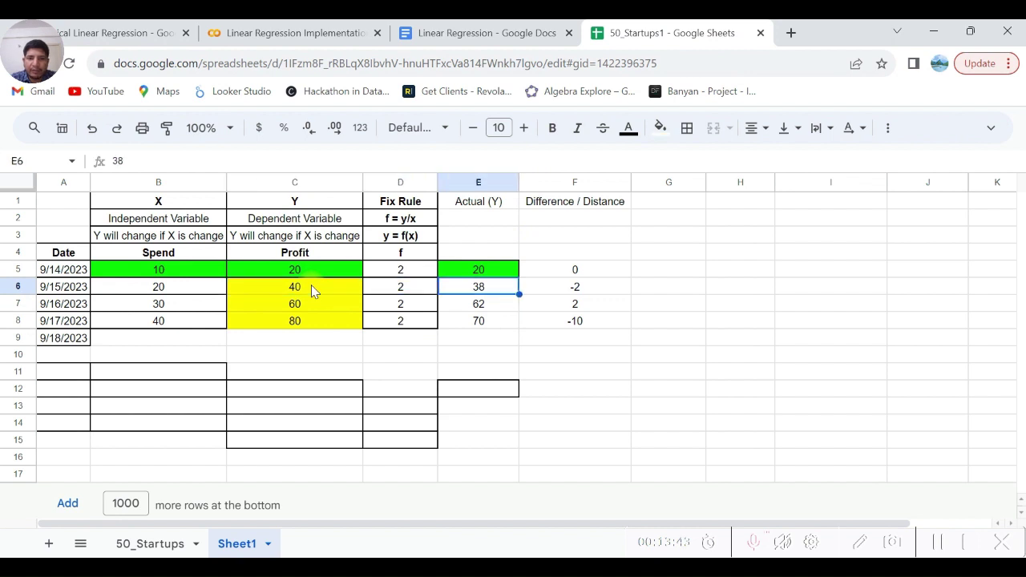
pyautogui.click(451, 28)
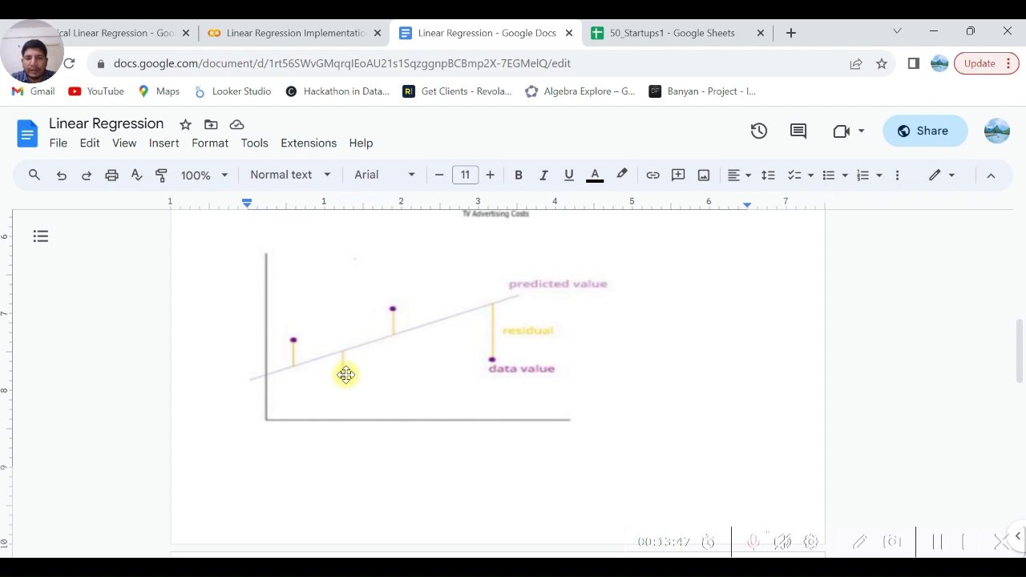
# Compare the 9/16/2023 actual value E7 with predicted profit C7 in Google Sheets, then relate the difference to the Google Docs residual diagram
pyautogui.click(676, 29)
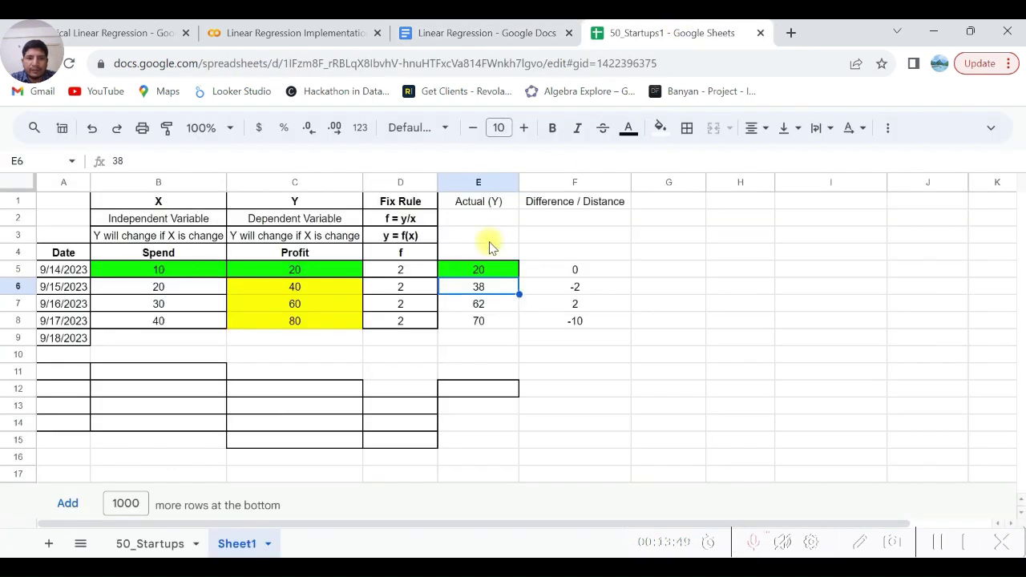
pyautogui.click(456, 307)
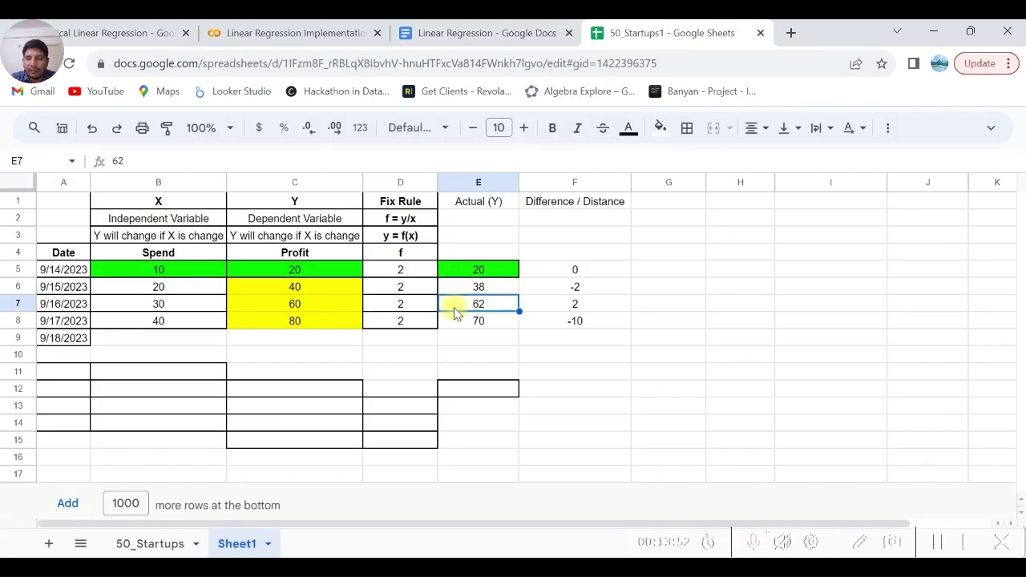
pyautogui.press('Left')
pyautogui.press('Left')
pyautogui.press('Right')
pyautogui.press('Right')
pyautogui.click(516, 37)
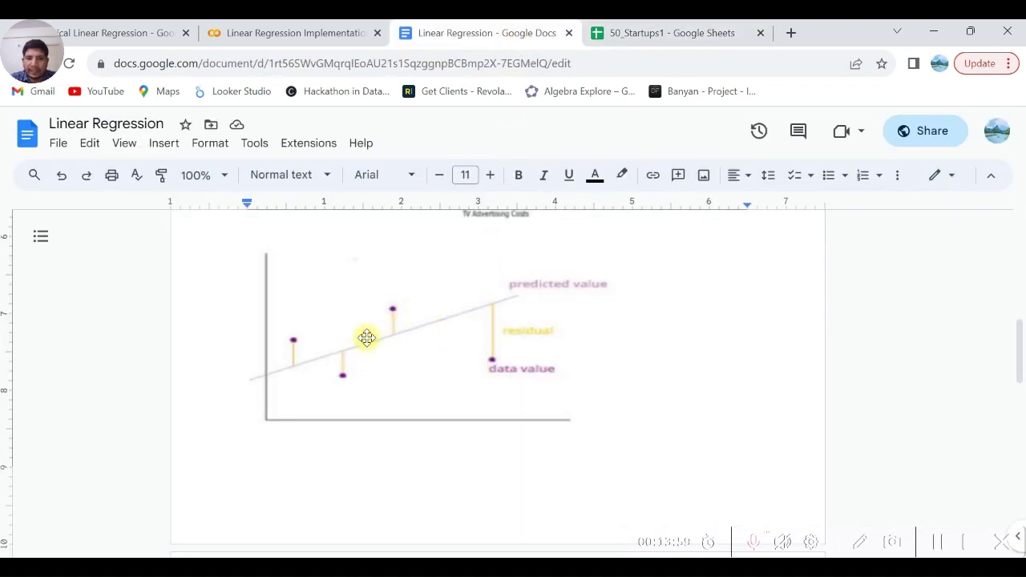
# Return to the 50_Startups1 sheet and compare the 9/17/2023 actual value in E8 with its predicted profit in C8
pyautogui.click(663, 33)
pyautogui.click(479, 322)
pyautogui.press('Left')
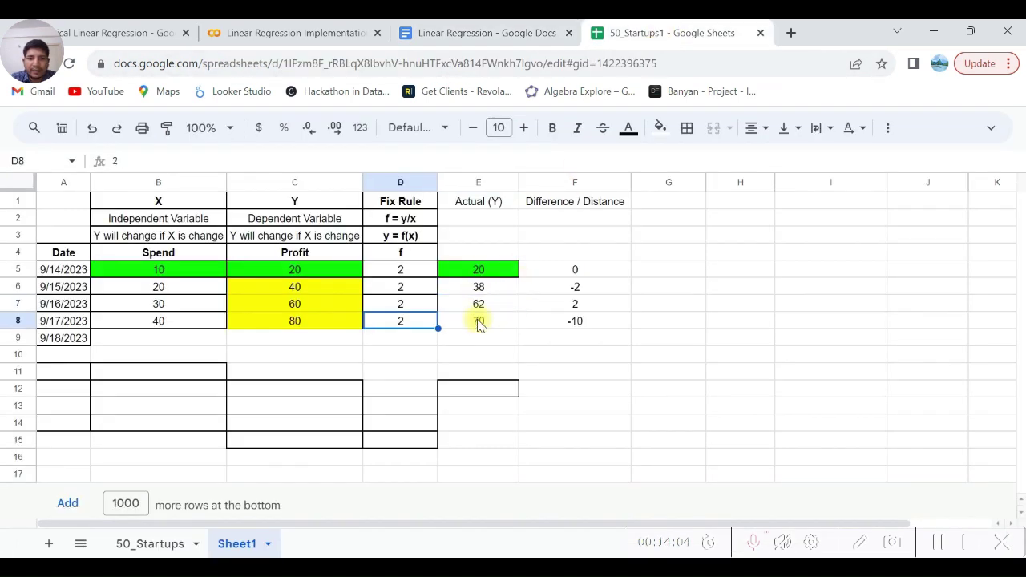
pyautogui.press('Left')
pyautogui.press('Right')
pyautogui.press('Right')
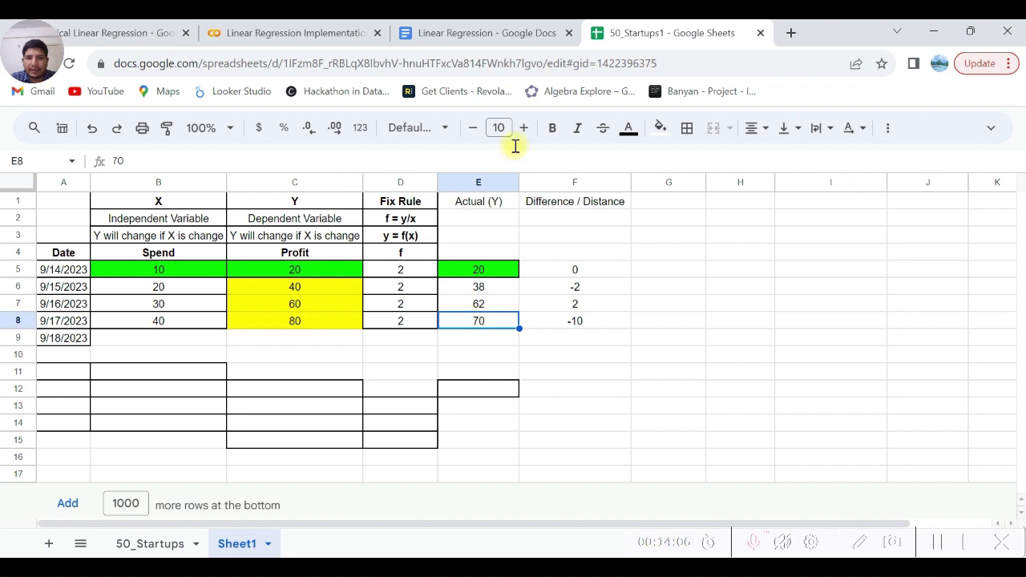
# Relate the 9/17/2023 difference to a residual in the Google Docs diagram, switching between it and the Google Sheets table
pyautogui.click(496, 35)
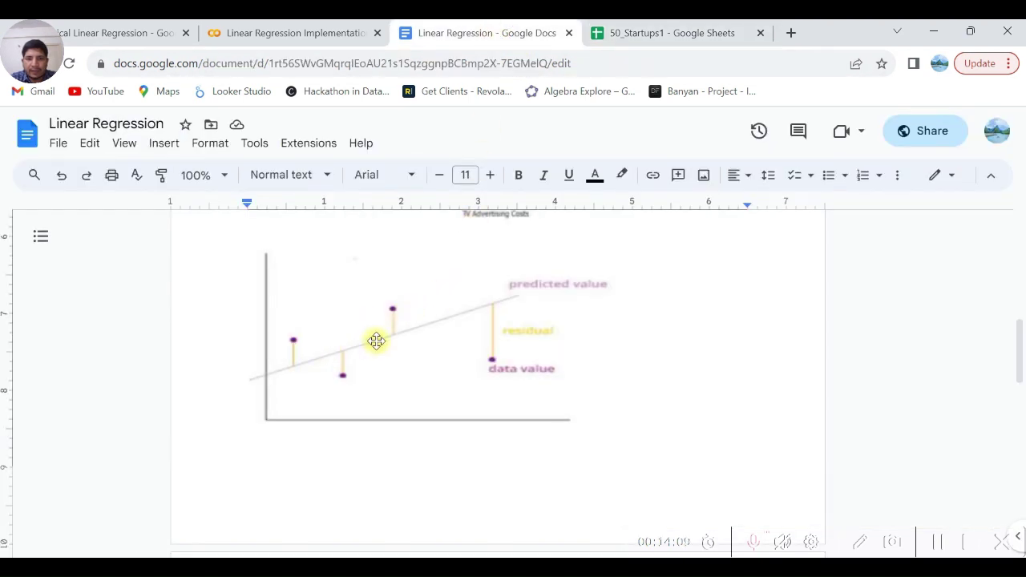
pyautogui.click(659, 35)
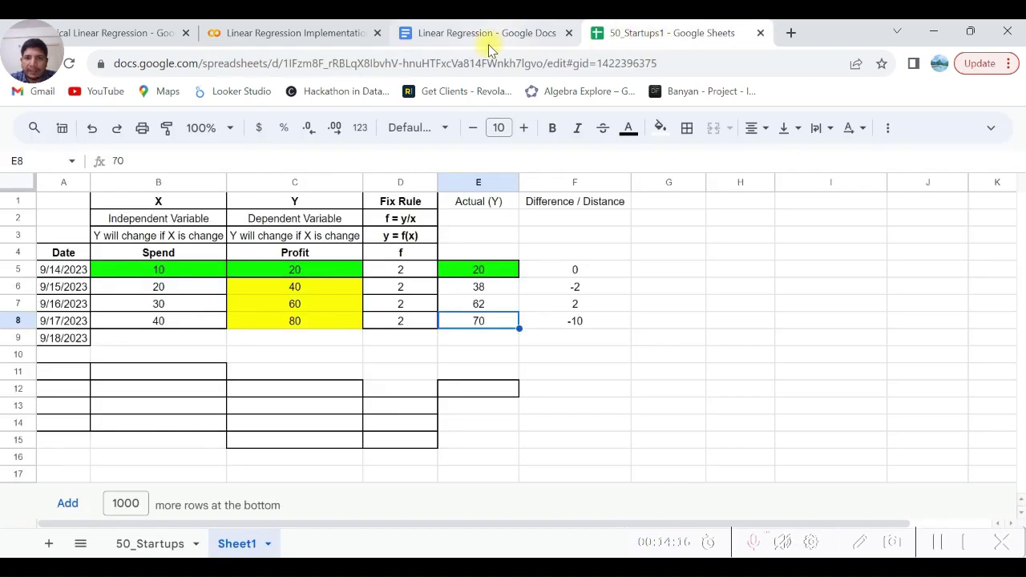
pyautogui.click(507, 38)
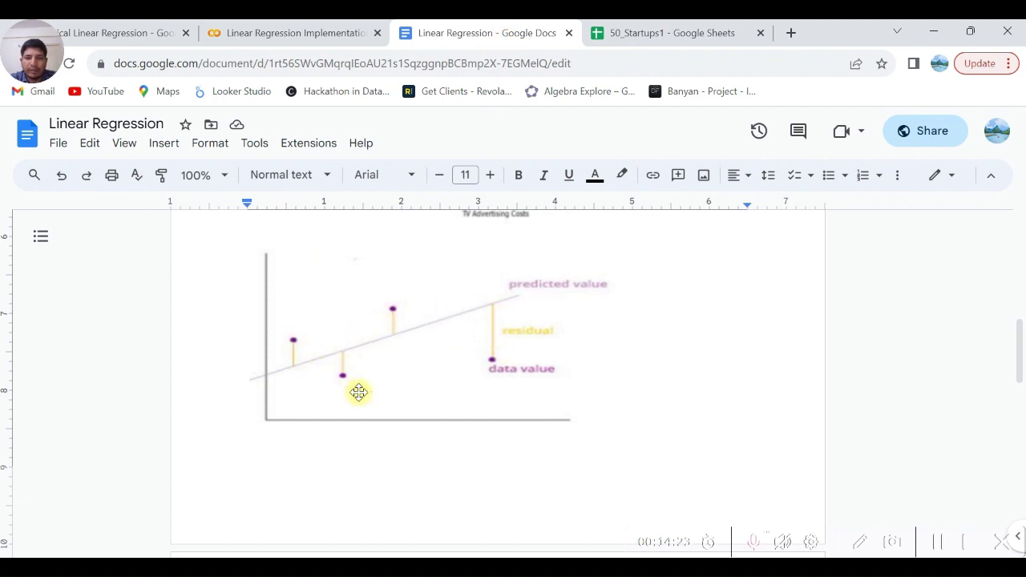
pyautogui.click(662, 32)
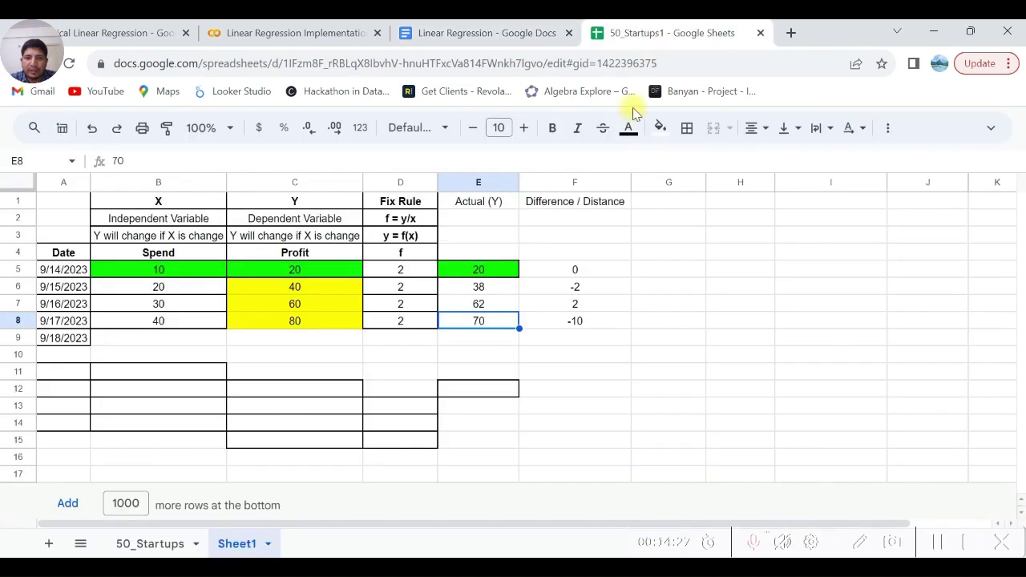
# Highlight the Difference / Distance values in F5:F8 to review the gap between actual and predicted profit for each date
pyautogui.click(575, 271)
pyautogui.moveTo(576, 275); pyautogui.dragTo(574, 321)
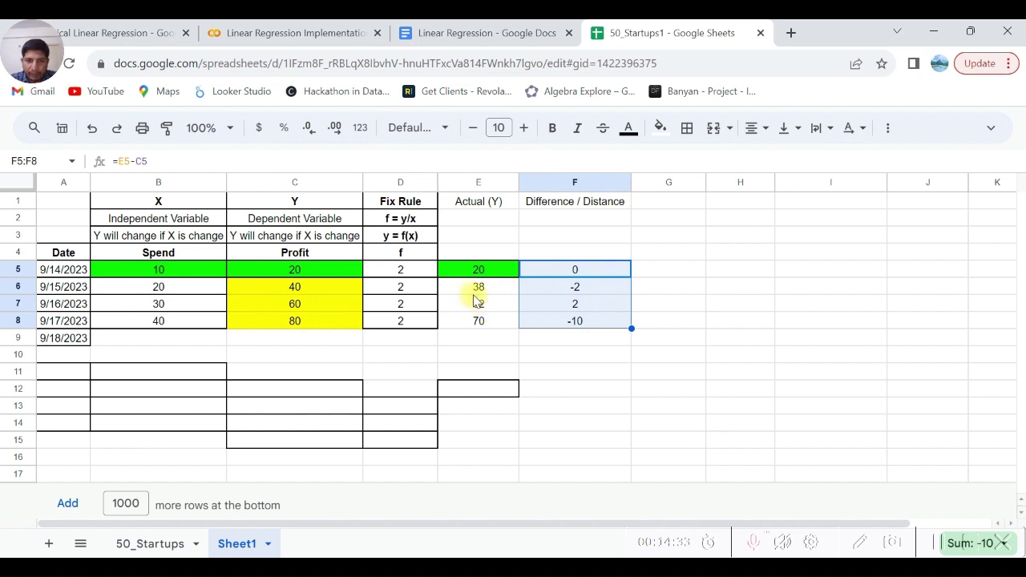
pyautogui.click(573, 273)
pyautogui.hotkey('shift', 'Down')
pyautogui.hotkey('shift', 'Down')
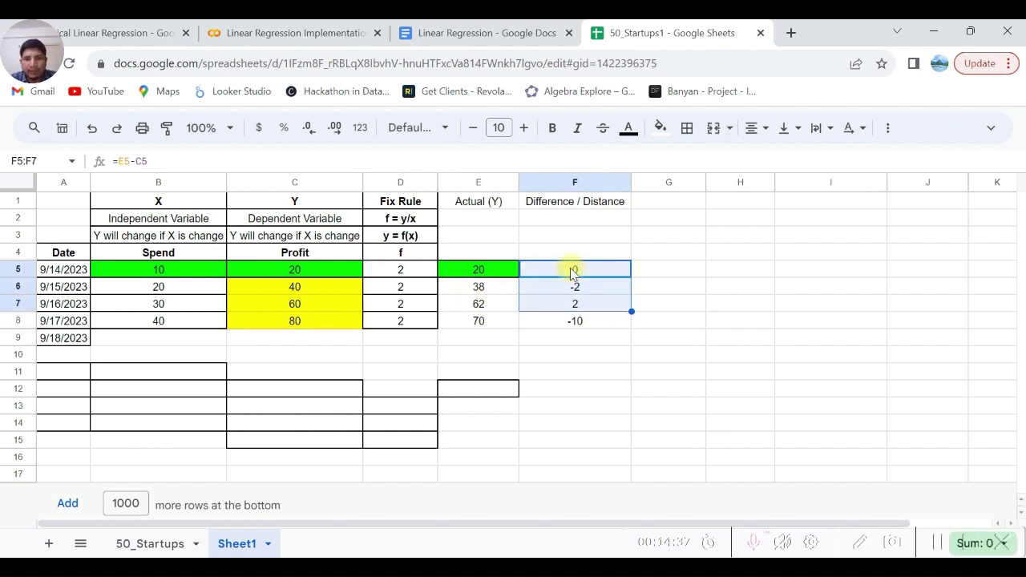
pyautogui.hotkey('shift', 'Down')
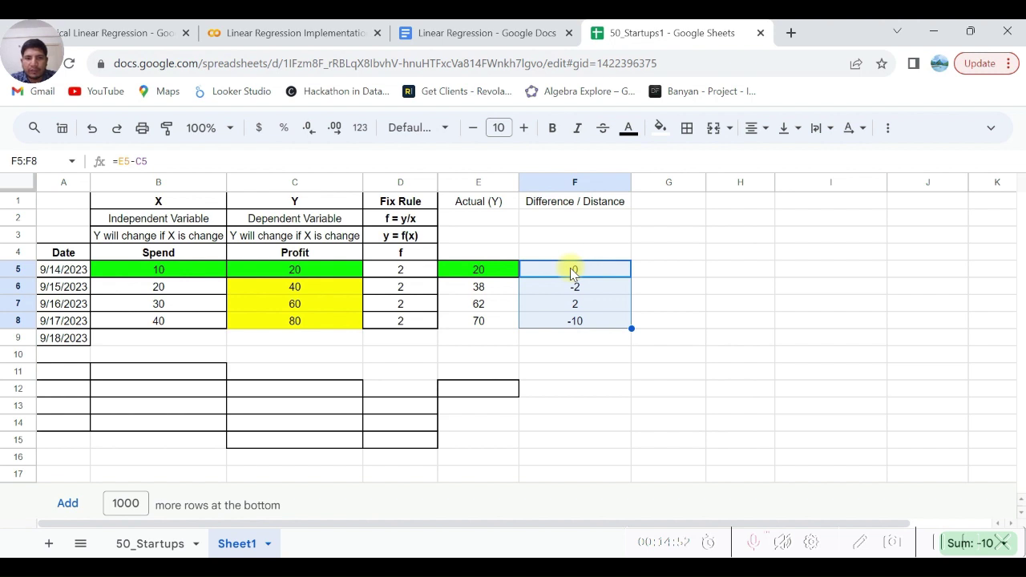
# Highlight C5:F9, view the residual in the Google Docs diagram, and return to the Google Sheets table
pyautogui.moveTo(291, 271); pyautogui.dragTo(576, 340)
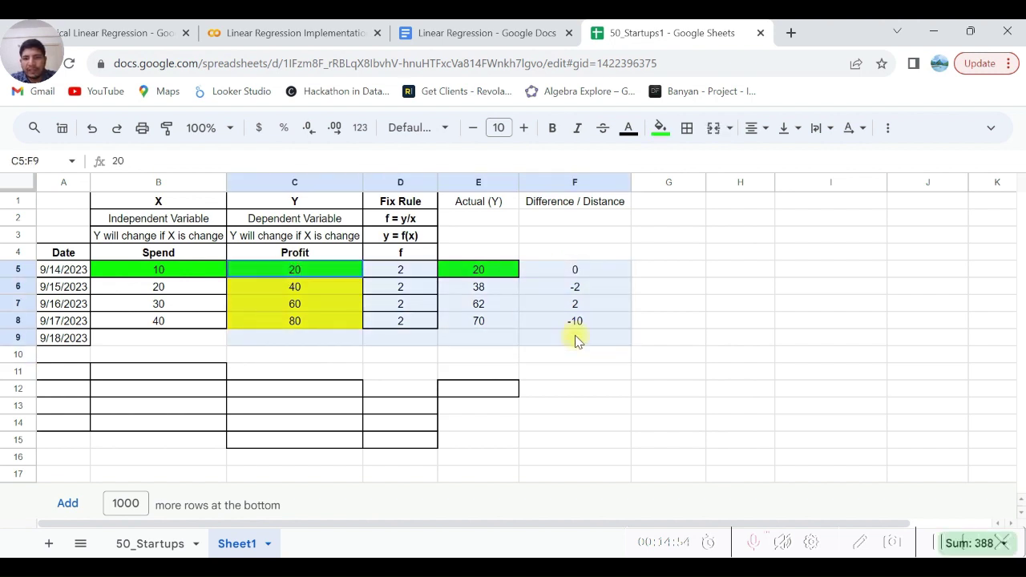
pyautogui.click(477, 32)
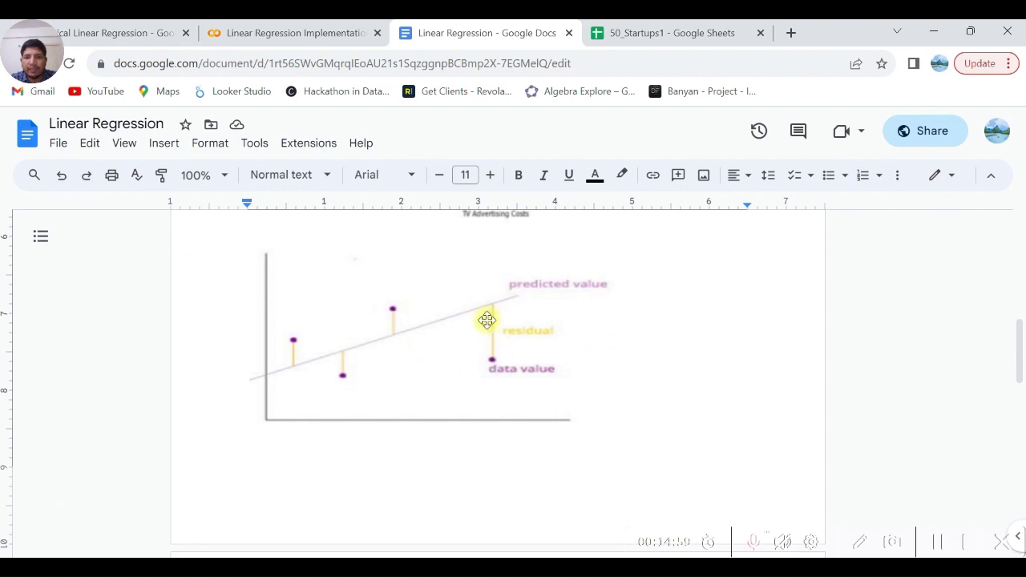
pyautogui.click(654, 33)
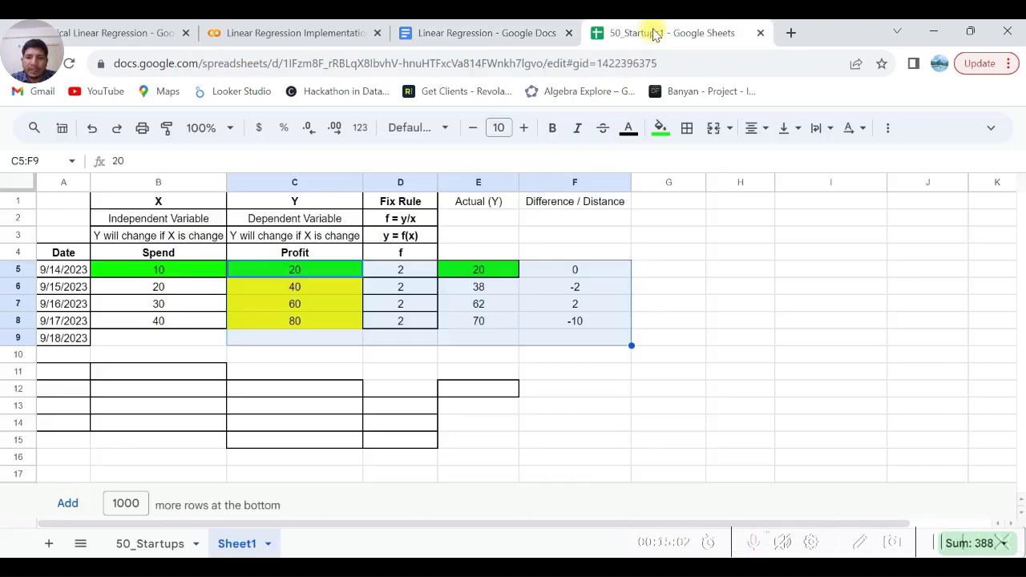
# Highlight the actual values in E6:E8, starting from the 9/14/2023 value in E5
pyautogui.click(489, 271)
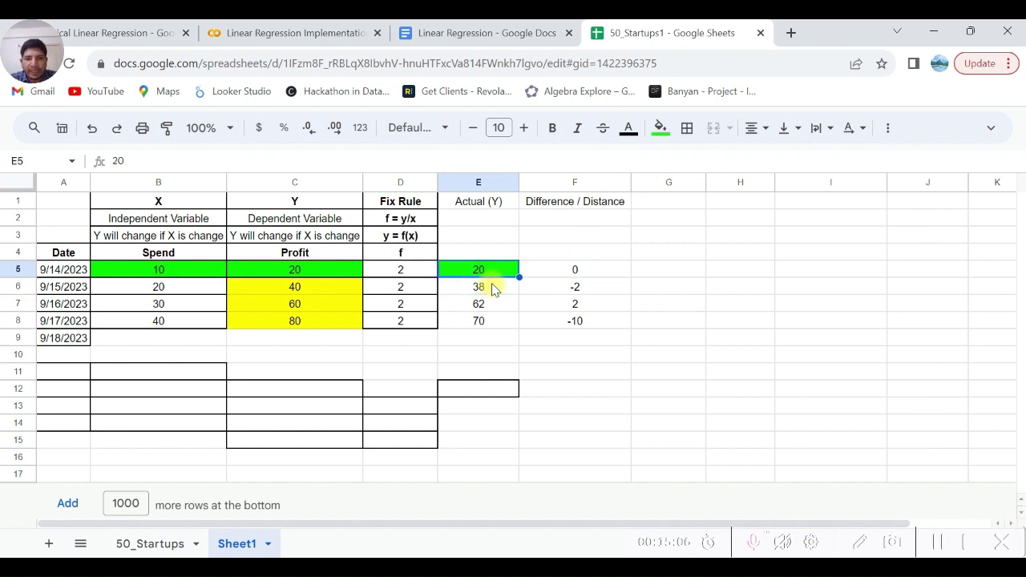
pyautogui.click(494, 290)
pyautogui.hotkey('shift', 'Down')
pyautogui.hotkey('shift', 'Down')
pyautogui.press('Up')
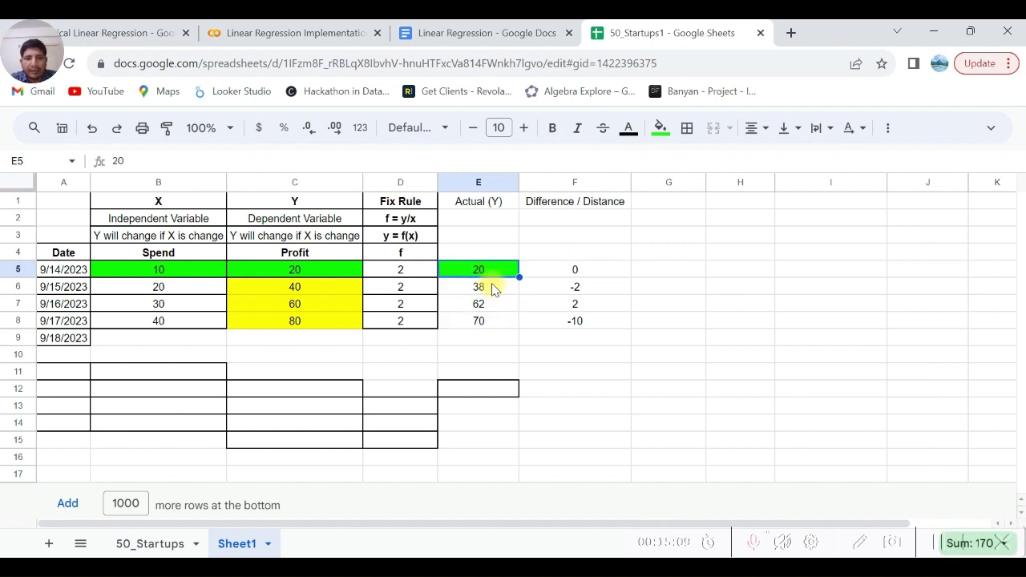
# Examine the 9/14/2023 row and highlight its spend and profit in B5:C5 as the data the rule is based on
pyautogui.hotkey('shift', 'Left')
pyautogui.hotkey('shift', 'Left')
pyautogui.hotkey('shift', 'Left')
pyautogui.press('Left')
pyautogui.press('Left')
pyautogui.press('Left')
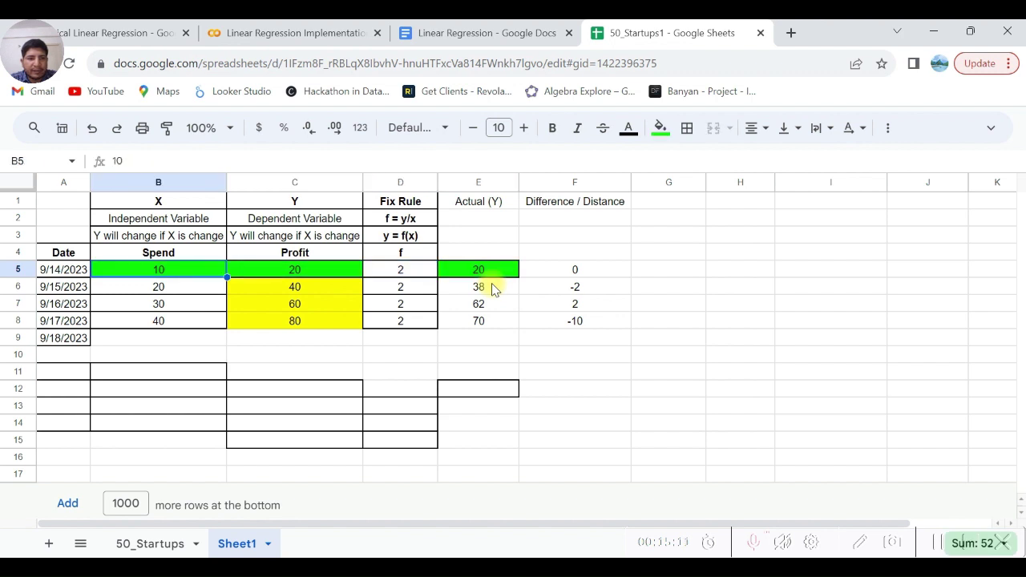
pyautogui.hotkey('shift', 'Right')
pyautogui.hotkey('shift', 'Right')
pyautogui.hotkey('shift', 'Left')
pyautogui.hotkey('shift', 'Left')
pyautogui.hotkey('shift', 'Right')
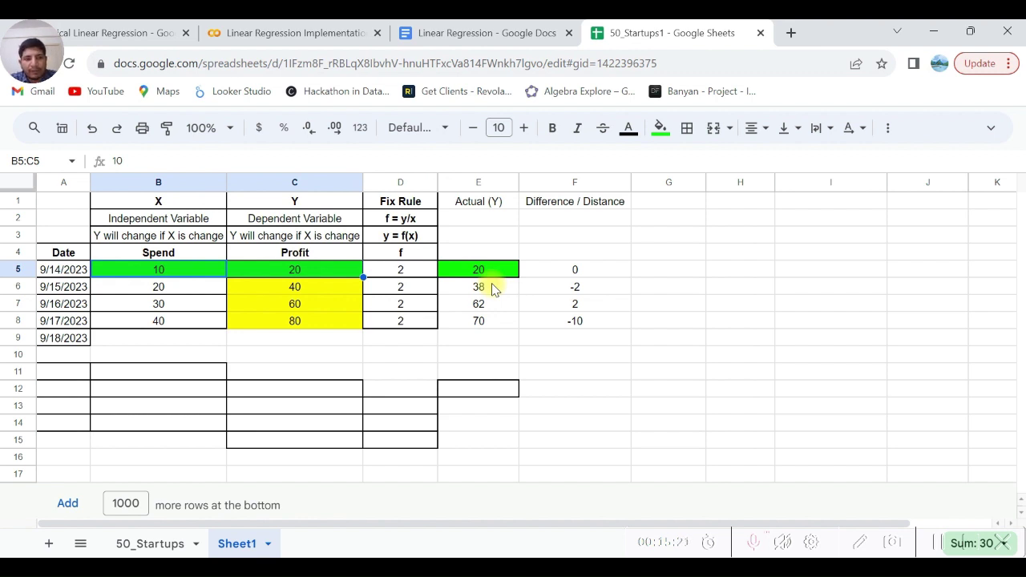
pyautogui.press('Left')
pyautogui.press('Right')
pyautogui.hotkey('shift', 'Right')
# Go through the spend values in B6:B8 and compare the 9/17/2023 spend with its actual value in E8
pyautogui.press('Down')
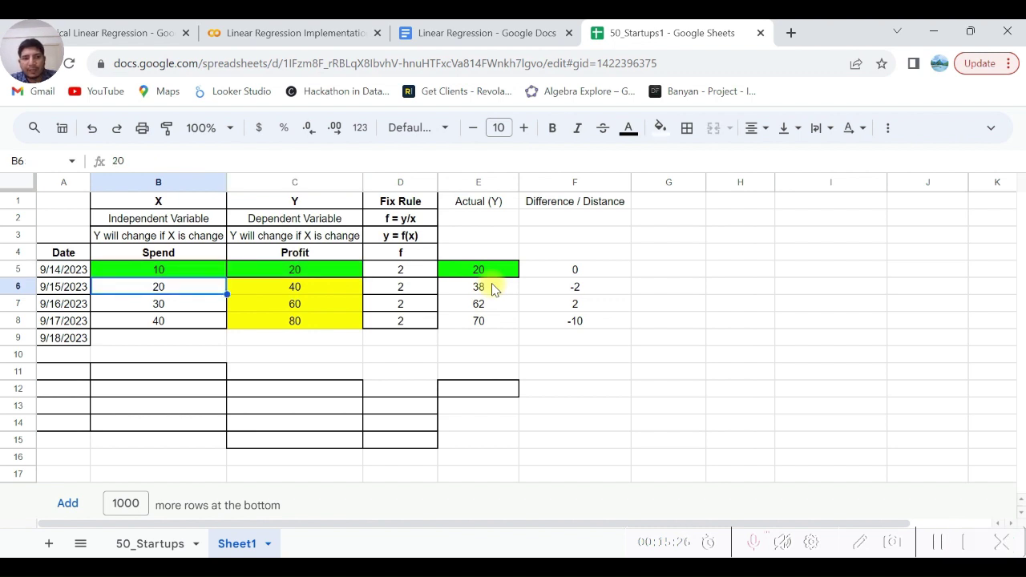
pyautogui.press('Down')
pyautogui.press('Down')
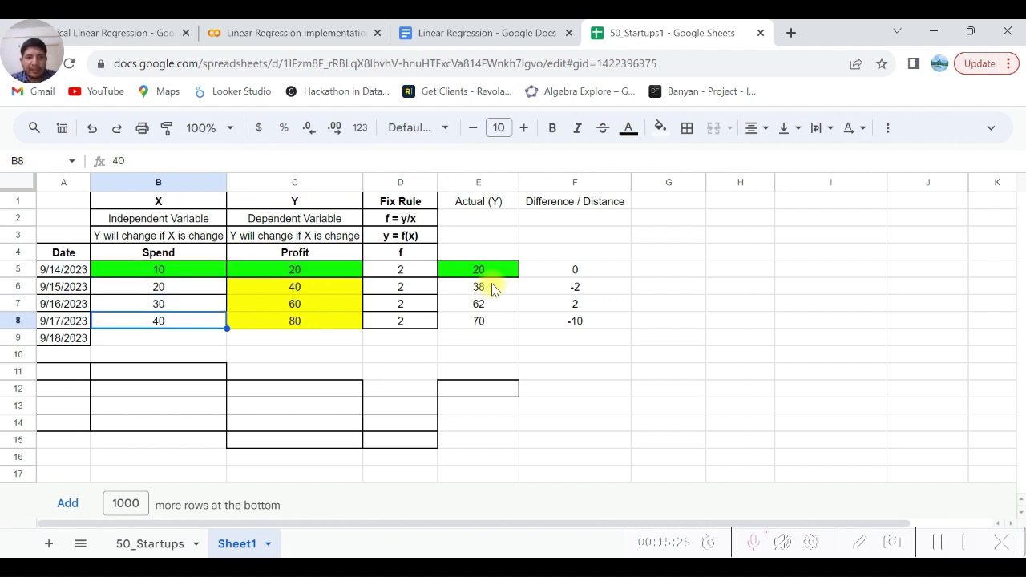
pyautogui.press('Up')
pyautogui.press('Up')
pyautogui.press('Down')
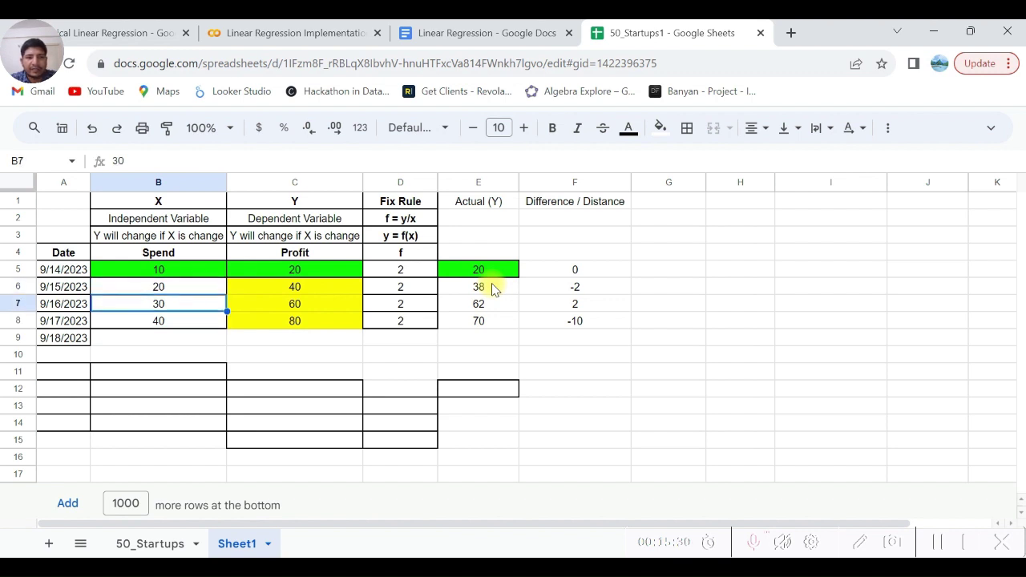
pyautogui.press('Down')
pyautogui.press('Right')
pyautogui.press('Right')
pyautogui.press('Right')
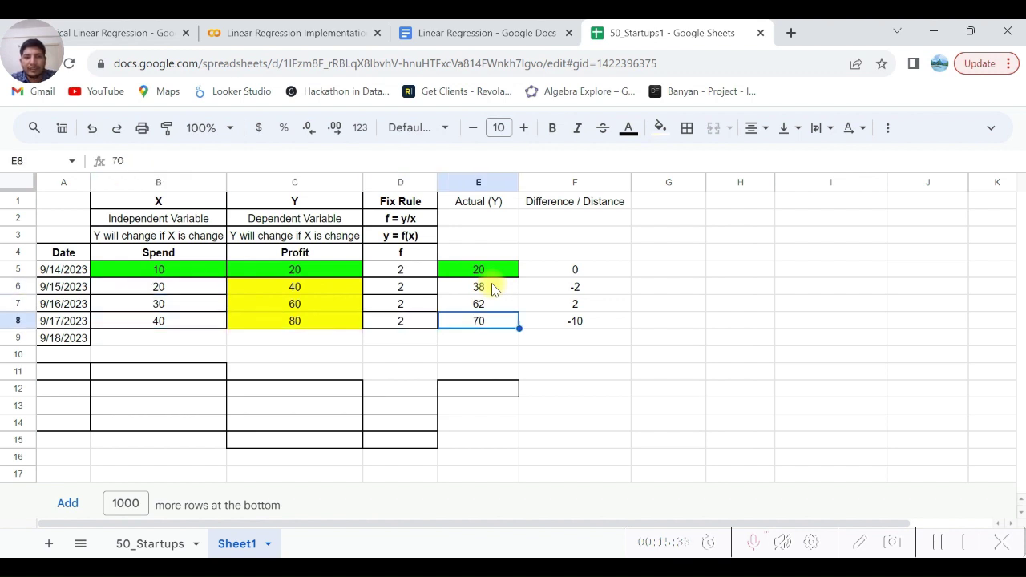
# Review the actual Y values for 9/15/2023 through 9/17/2023 in E6:E8
pyautogui.press('Right')
pyautogui.press('Up')
pyautogui.press('Up')
pyautogui.press('Left')
pyautogui.press('Up')
pyautogui.press('Down')
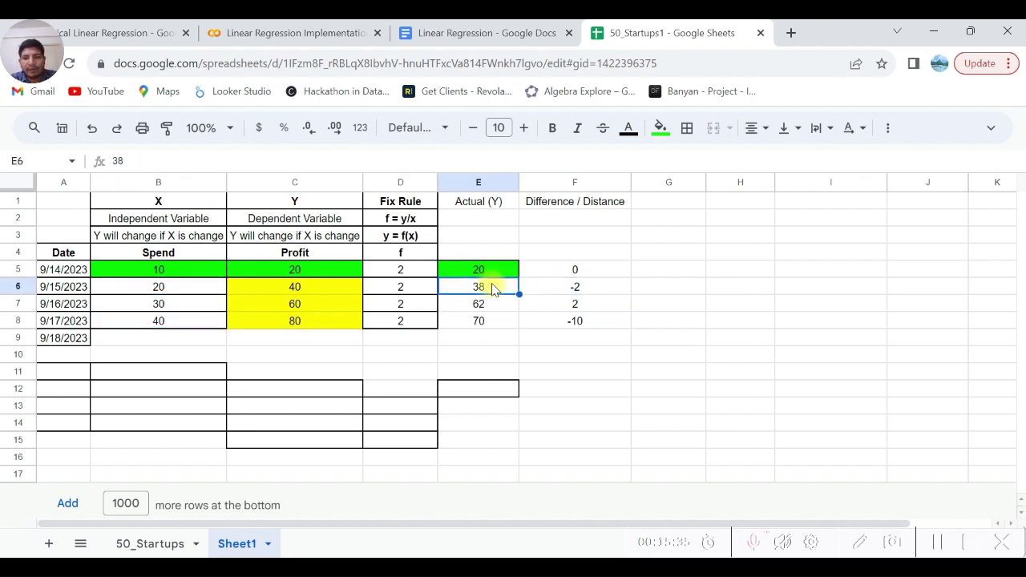
pyautogui.press('Down')
pyautogui.press('Down')
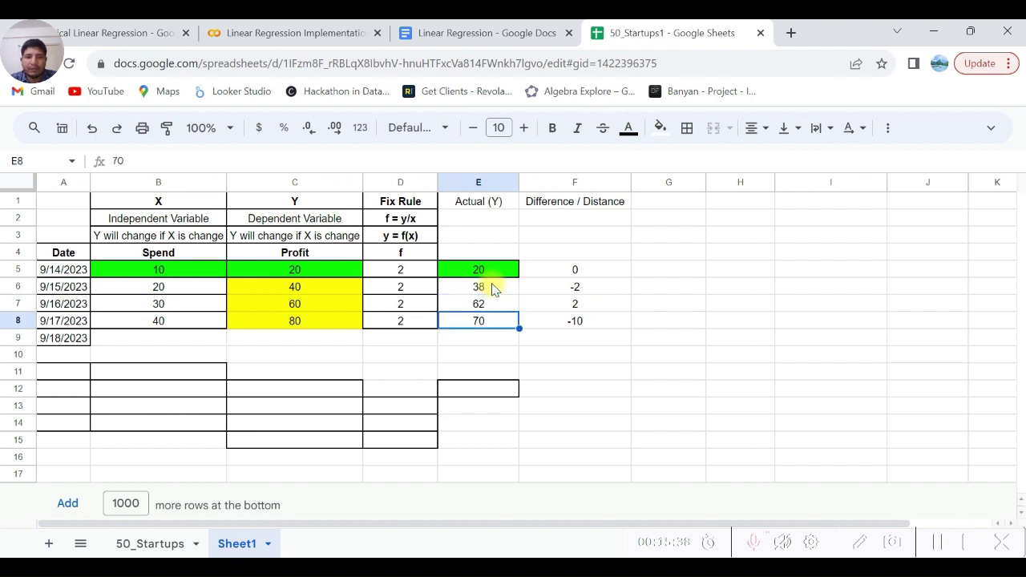
# Copy the actual values from E6:E8 over the predicted profits in C6:C8
pyautogui.press('Up')
pyautogui.press('Up')
pyautogui.hotkey('shift', 'Down')
pyautogui.hotkey('shift', 'Down')
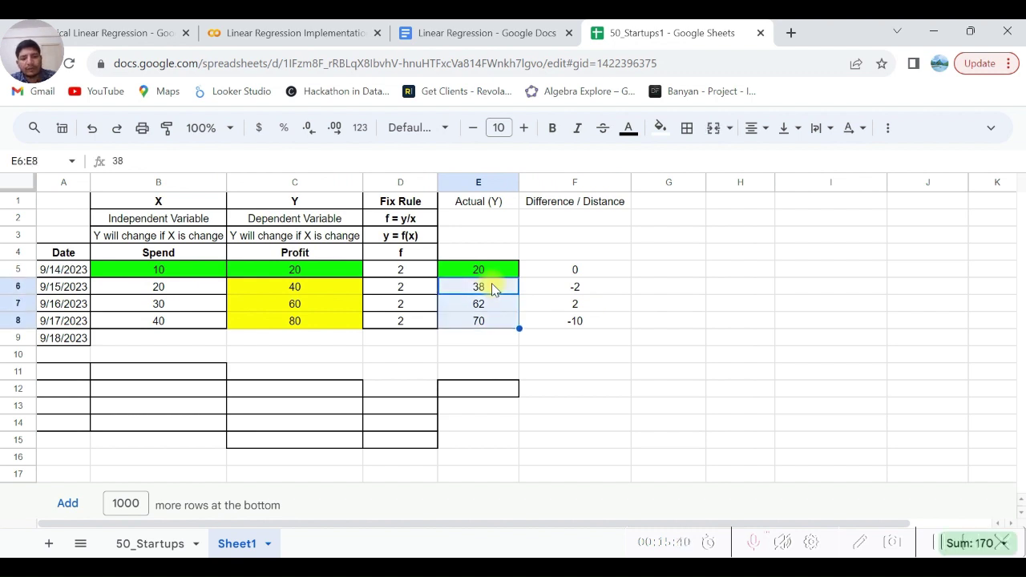
pyautogui.hotkey('ctrl', 'c')
pyautogui.press('Left')
pyautogui.press('Left')
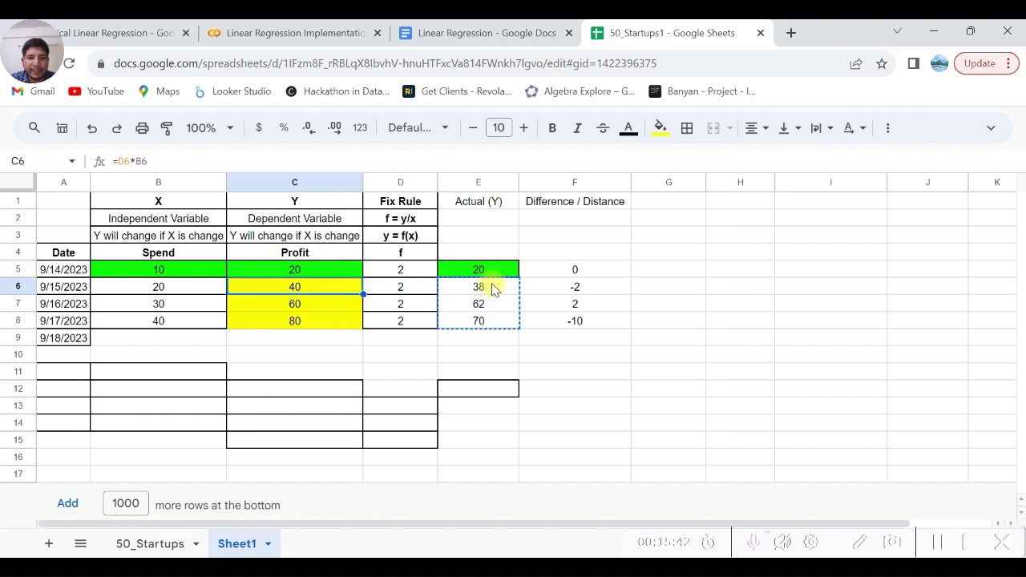
pyautogui.hotkey('ctrl', 'v')
# Fill the spend and profit cells B5:C8 with green
pyautogui.press('Up')
pyautogui.hotkey('shift', 'Down')
pyautogui.hotkey('shift', 'Down')
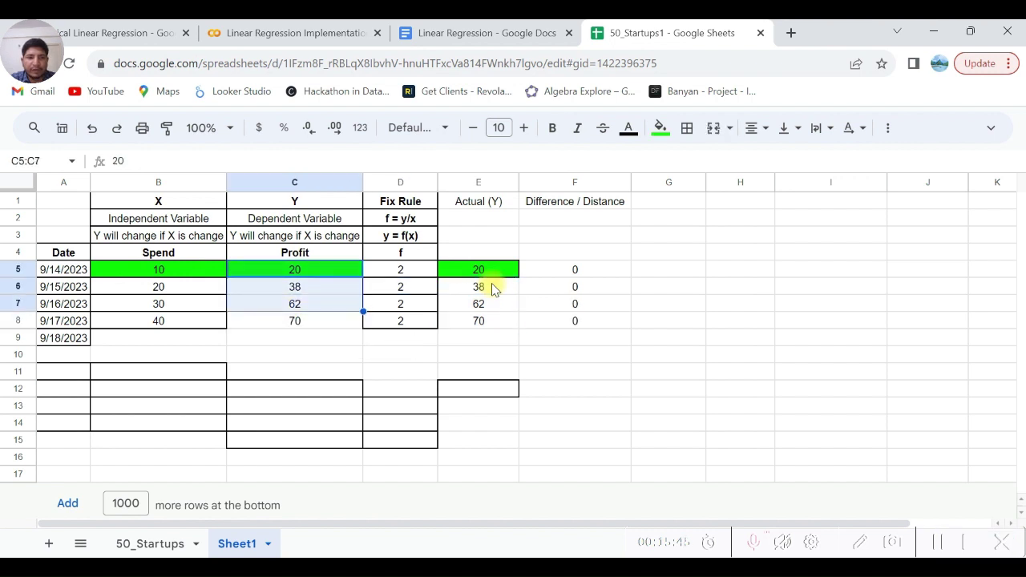
pyautogui.hotkey('shift', 'Down')
pyautogui.hotkey('shift', 'Left')
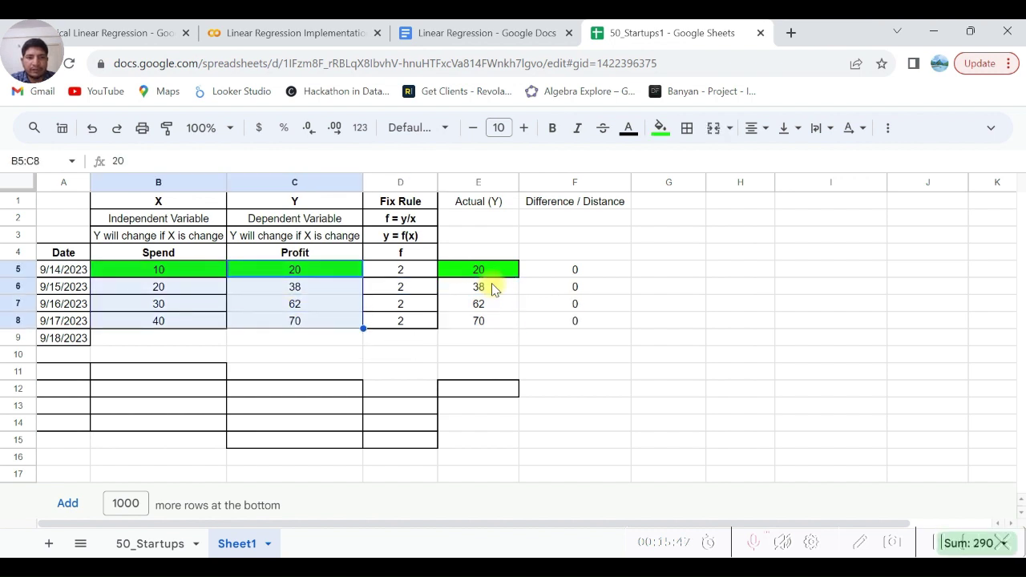
pyautogui.click(660, 128)
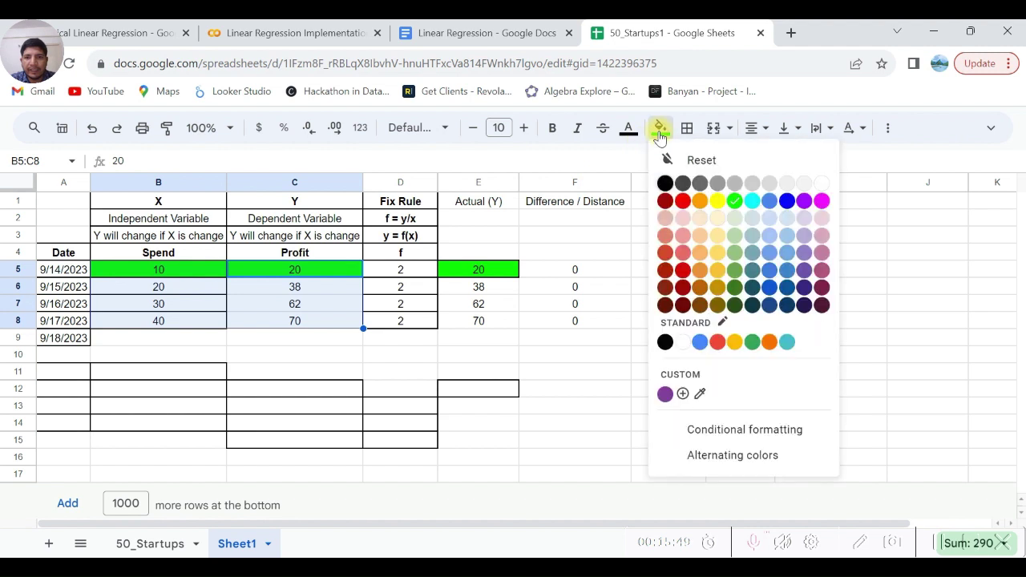
pyautogui.click(734, 201)
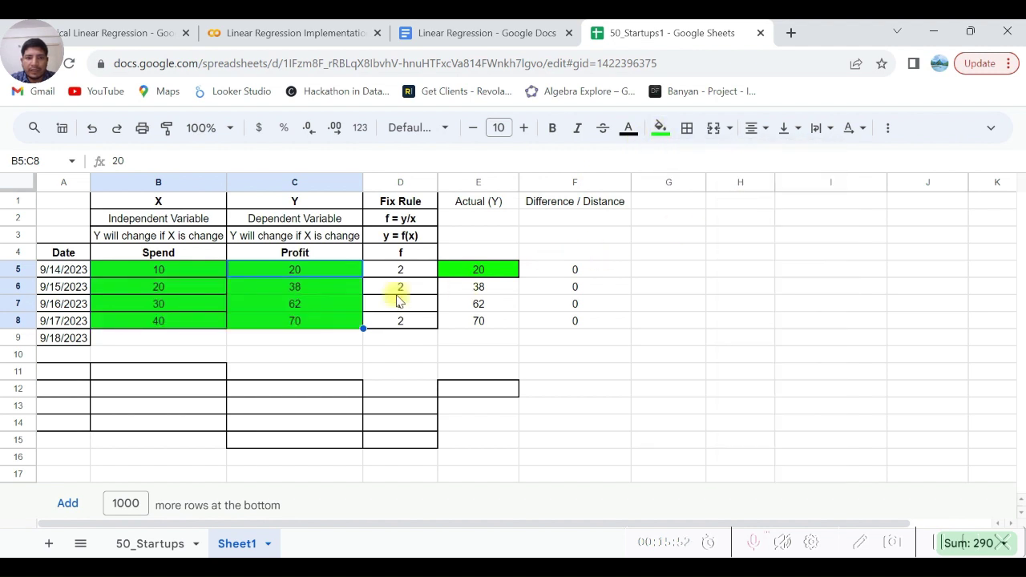
# Compare the profits in C6:C8 with the actual values in E6:E8 and check the differences in F5:F8
pyautogui.click(324, 294)
pyautogui.hotkey('shift', 'Down')
pyautogui.hotkey('shift', 'Down')
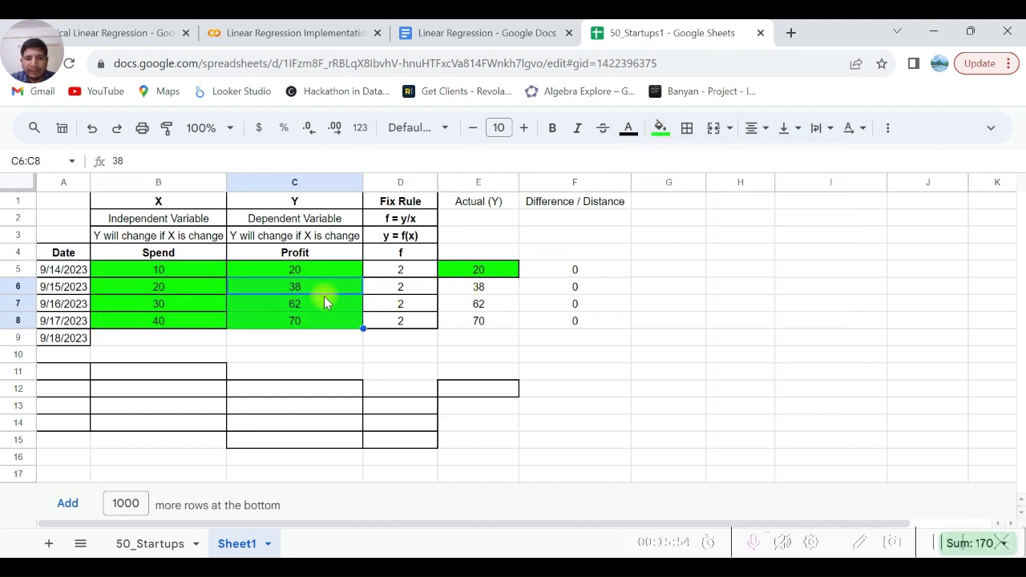
pyautogui.hotkey('shift', 'Down')
pyautogui.press('Right')
pyautogui.press('Right')
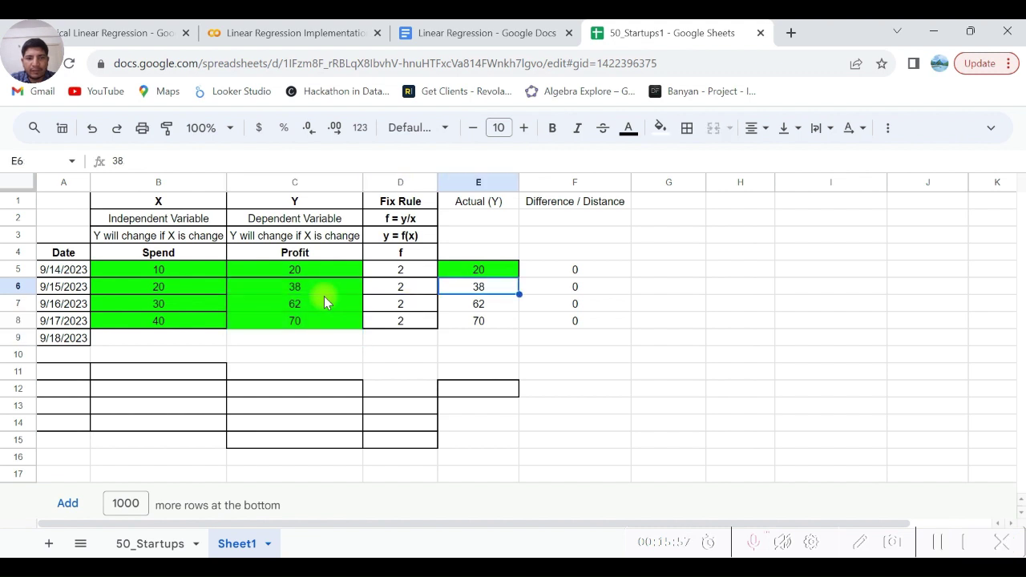
pyautogui.hotkey('shift', 'Down')
pyautogui.hotkey('shift', 'Down')
pyautogui.press('Right')
pyautogui.press('Up')
pyautogui.hotkey('shift', 'Down')
pyautogui.hotkey('shift', 'Down')
pyautogui.hotkey('shift', 'Down')
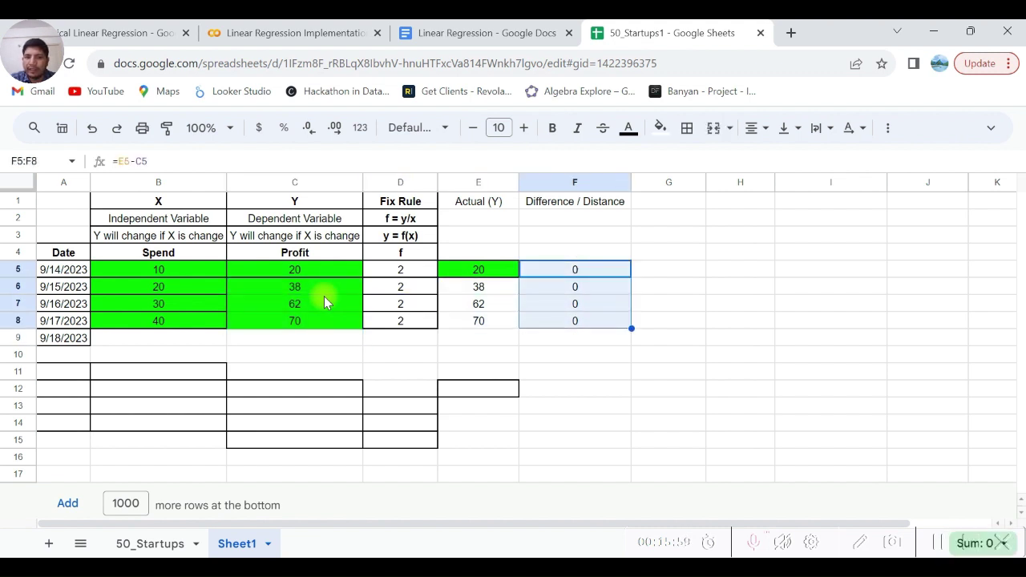
# Highlight the spend and profit data in B5:C8 to examine it as the updated history
pyautogui.press('Down')
pyautogui.press('Down')
pyautogui.press('Down')
pyautogui.press('Down')
pyautogui.press('Left')
pyautogui.press('Left')
pyautogui.press('Left')
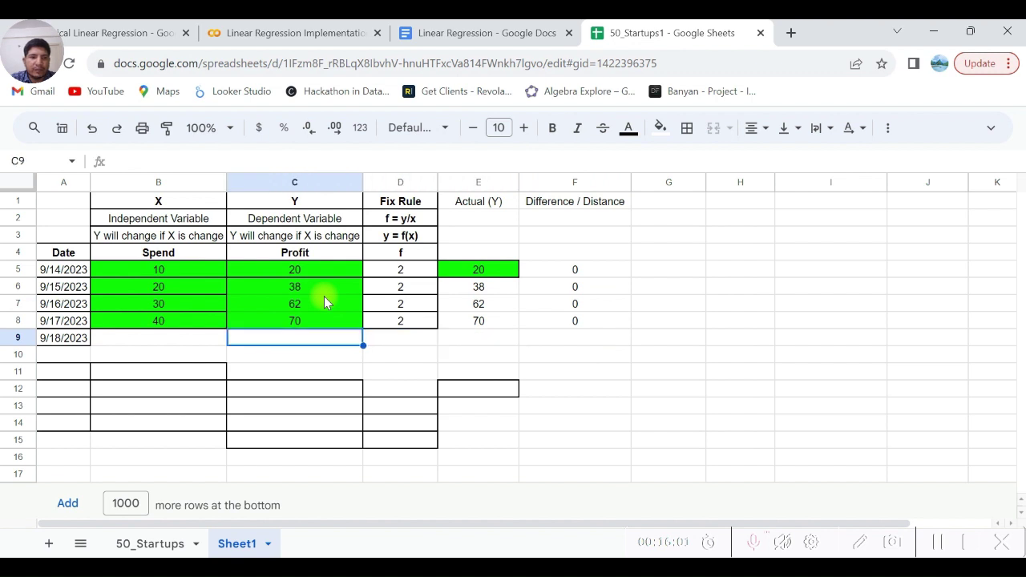
pyautogui.press('Up')
pyautogui.hotkey('shift', 'Up')
pyautogui.hotkey('shift', 'Up')
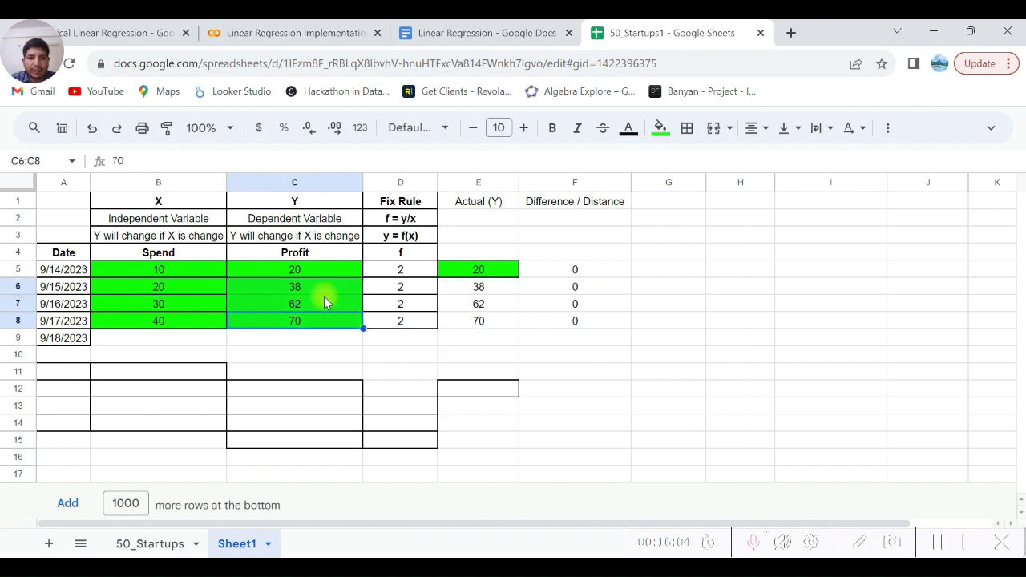
pyautogui.hotkey('shift', 'Up')
pyautogui.hotkey('shift', 'Left')
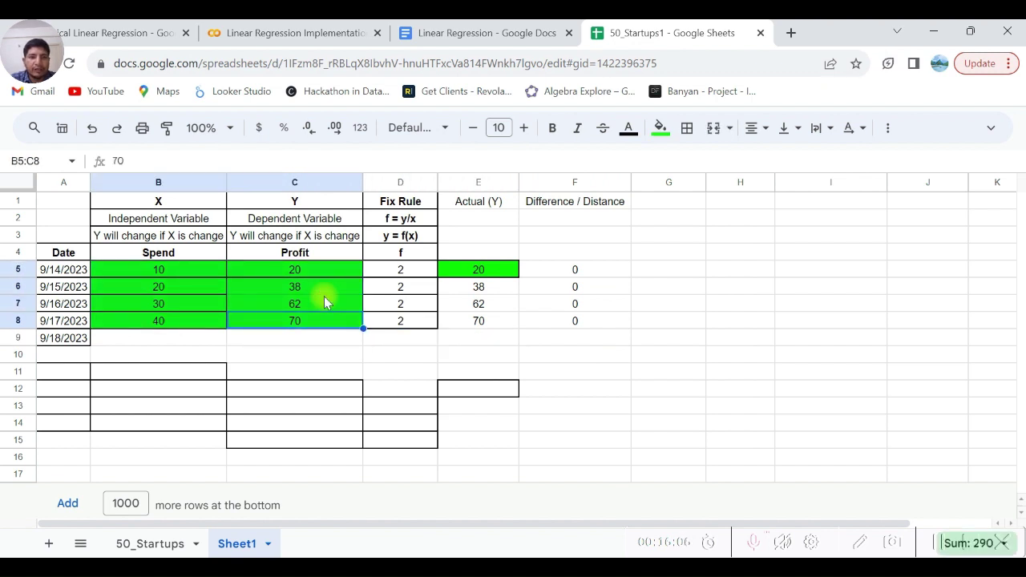
pyautogui.press('Down')
pyautogui.press('Left')
pyautogui.press('Right')
pyautogui.press('Right')
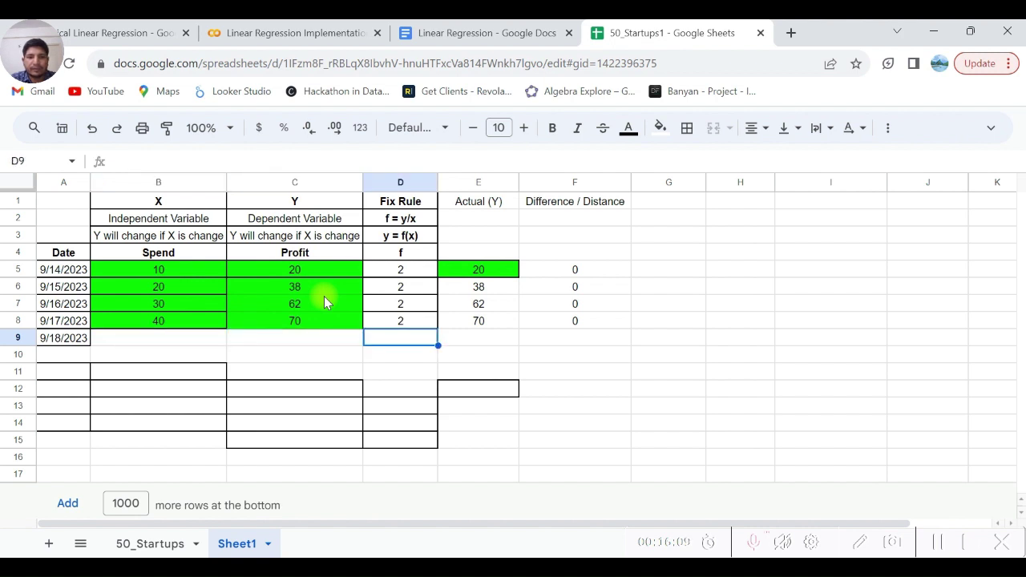
# Recalculate the fix rule for each date by filling the C5/B5 formula from D5 down through D8
pyautogui.press('Up')
pyautogui.press('Up')
pyautogui.press('Up')
pyautogui.press('Up')
pyautogui.hotkey('shift', 'Down')
pyautogui.hotkey('shift', 'Down')
pyautogui.hotkey('shift', 'Down')
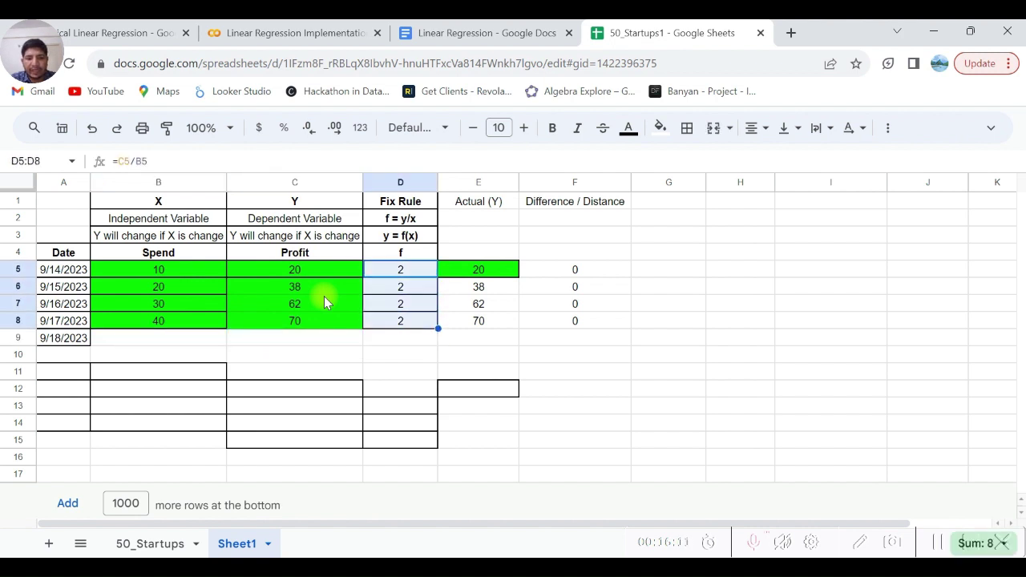
pyautogui.hotkey('ctrl', 'd')
pyautogui.press('Down')
pyautogui.press('Left')
pyautogui.press('Left')
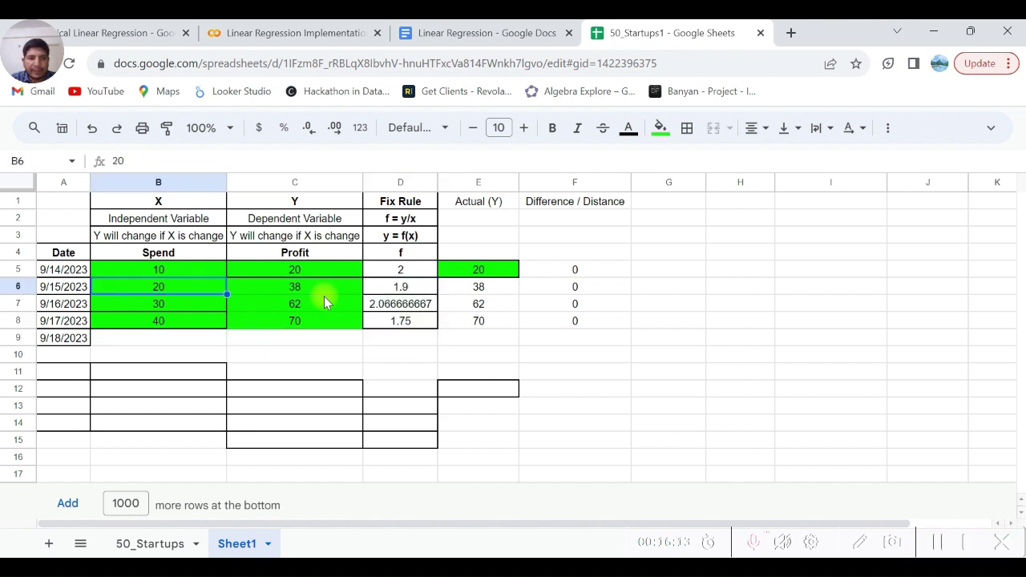
# Undo and redo the fix rule recalculation in D5:D8 to compare the earlier f values with the recalculated ones
pyautogui.press('Right')
pyautogui.press('Right')
pyautogui.press('Up')
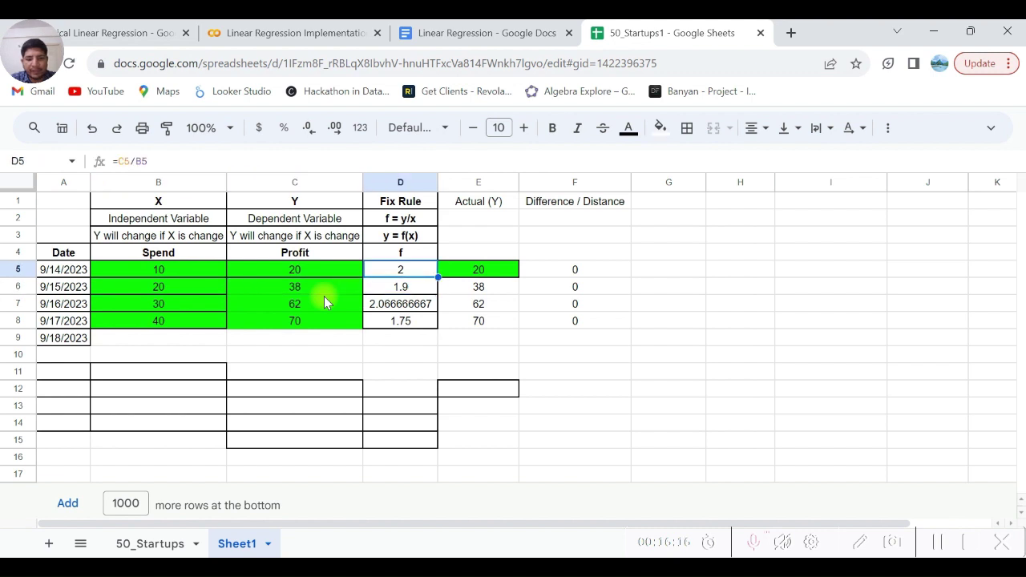
pyautogui.hotkey('ctrl', 'z')
pyautogui.hotkey('shift', 'Down')
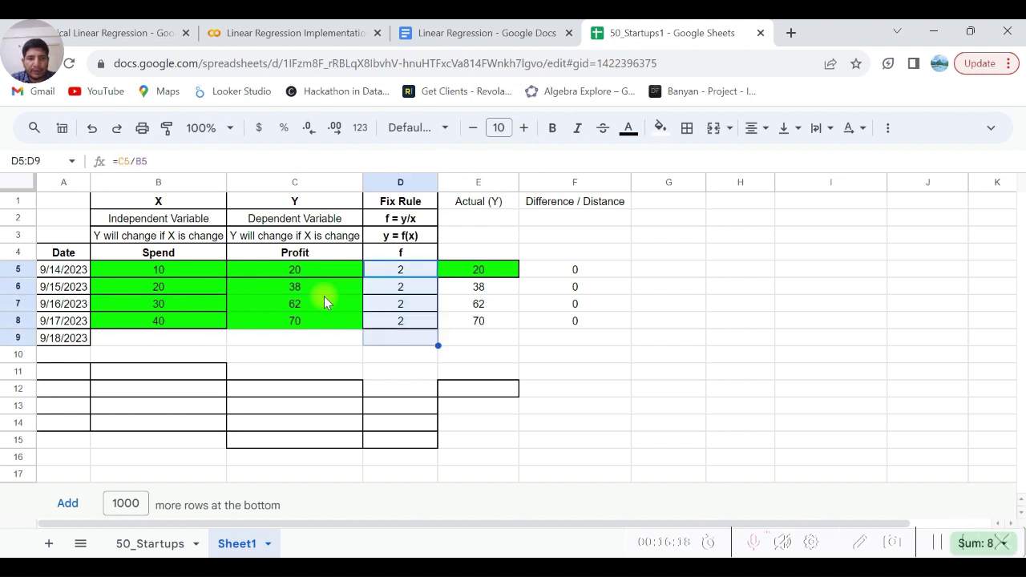
pyautogui.hotkey('shift', 'Up')
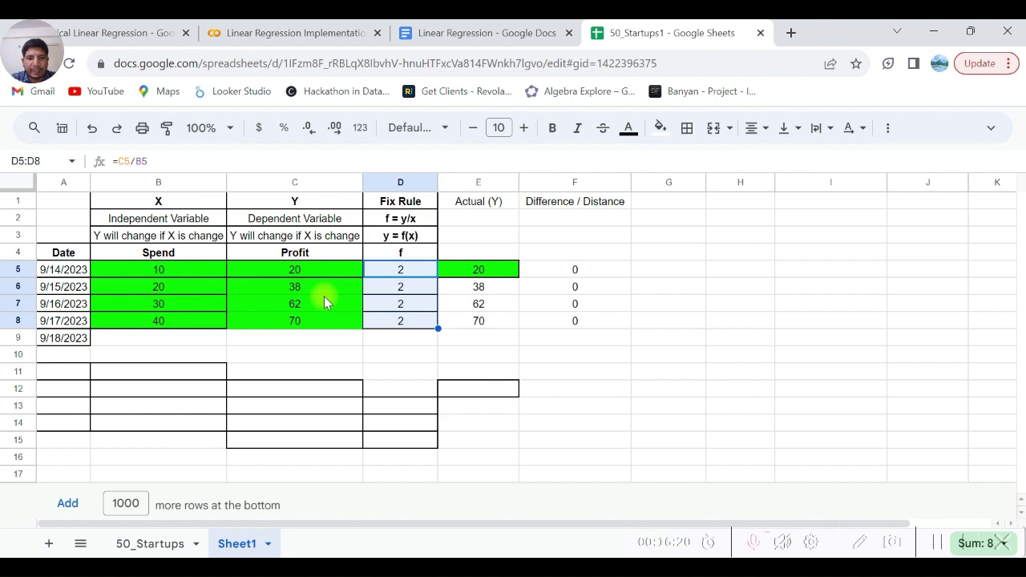
pyautogui.hotkey('ctrl', 'z')
pyautogui.hotkey('ctrl', 'y')
pyautogui.hotkey('ctrl', 'y')
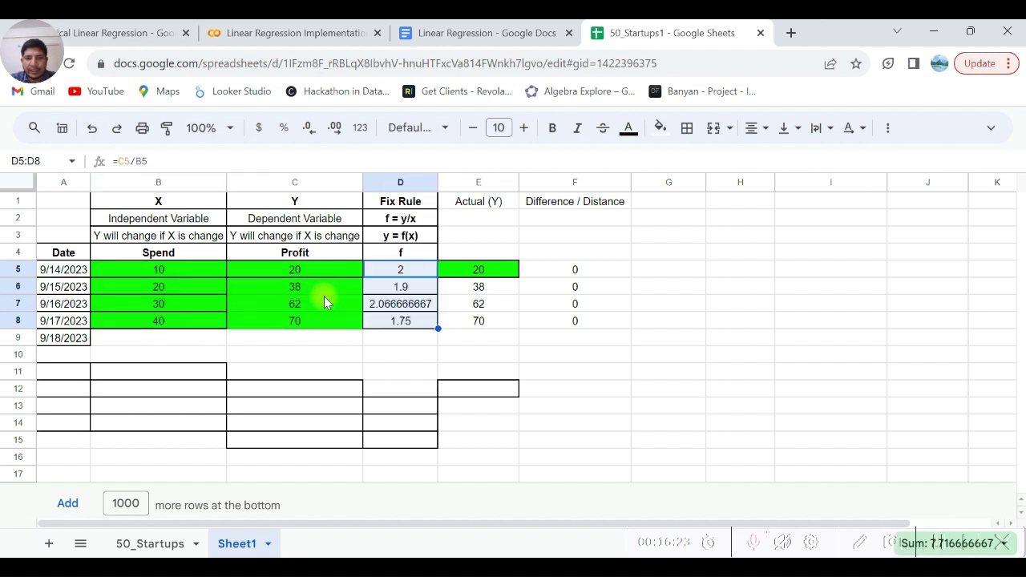
# Calculate the average fix rule for 9/18/2023 in D9 with the formula =AVERAGE(D5:D8)
pyautogui.press('Down')
pyautogui.press('Down')
pyautogui.press('Down')
pyautogui.press('Down')
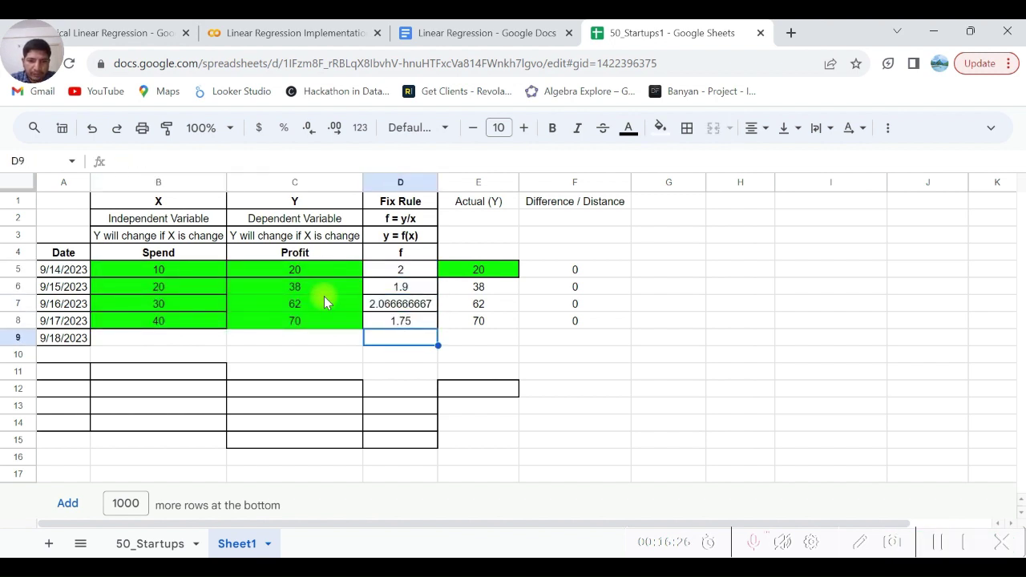
pyautogui.write('=aver')
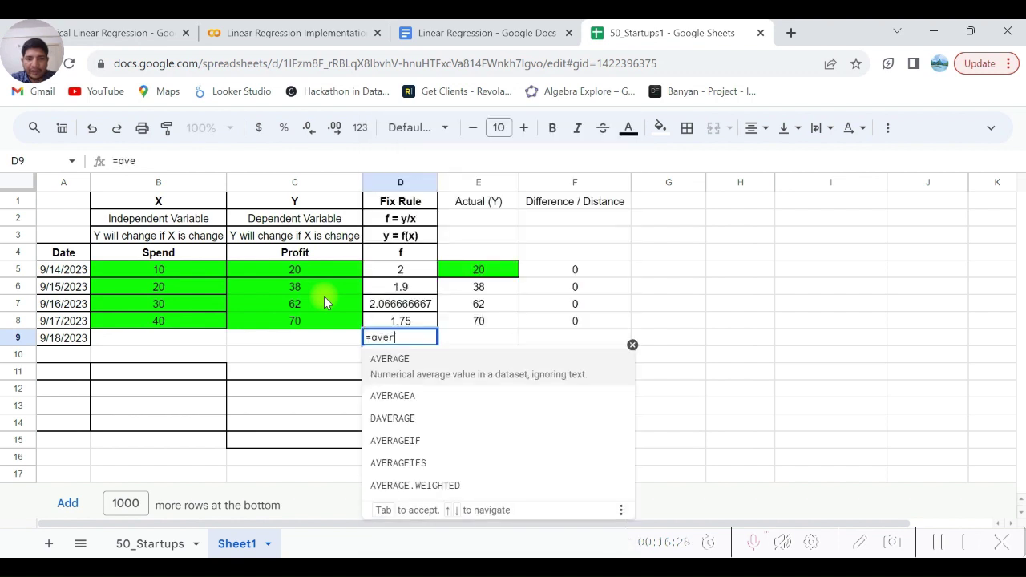
pyautogui.press('Tab')
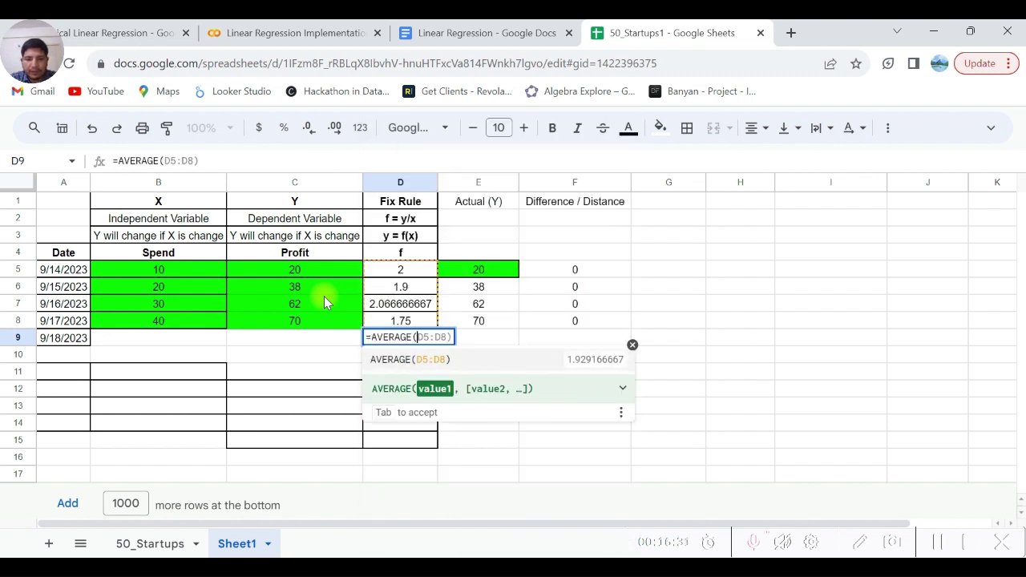
pyautogui.press('Up')
pyautogui.hotkey('shift', 'Up')
pyautogui.hotkey('shift', 'Up')
pyautogui.hotkey('shift', 'Up')
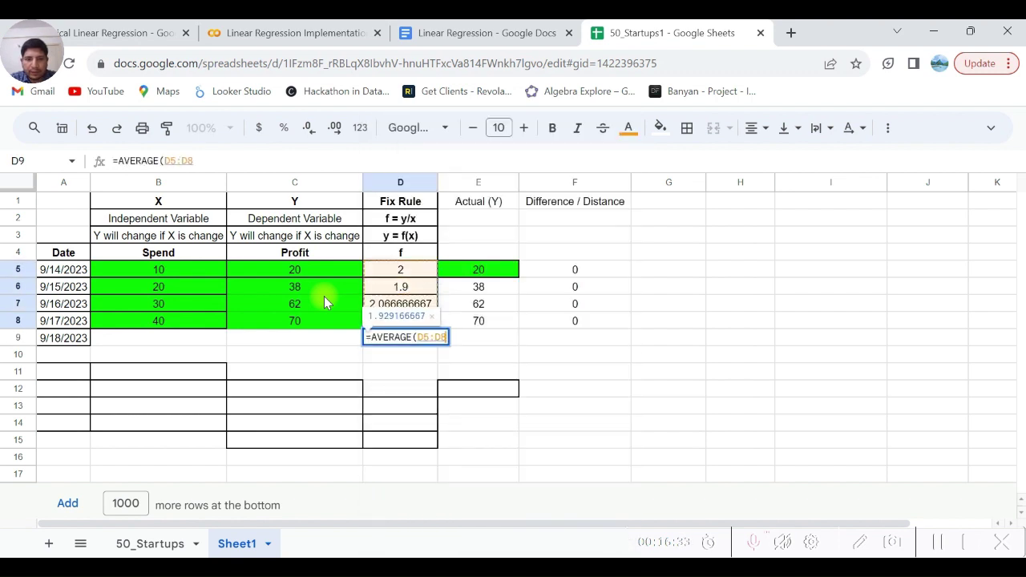
pyautogui.press('Return')
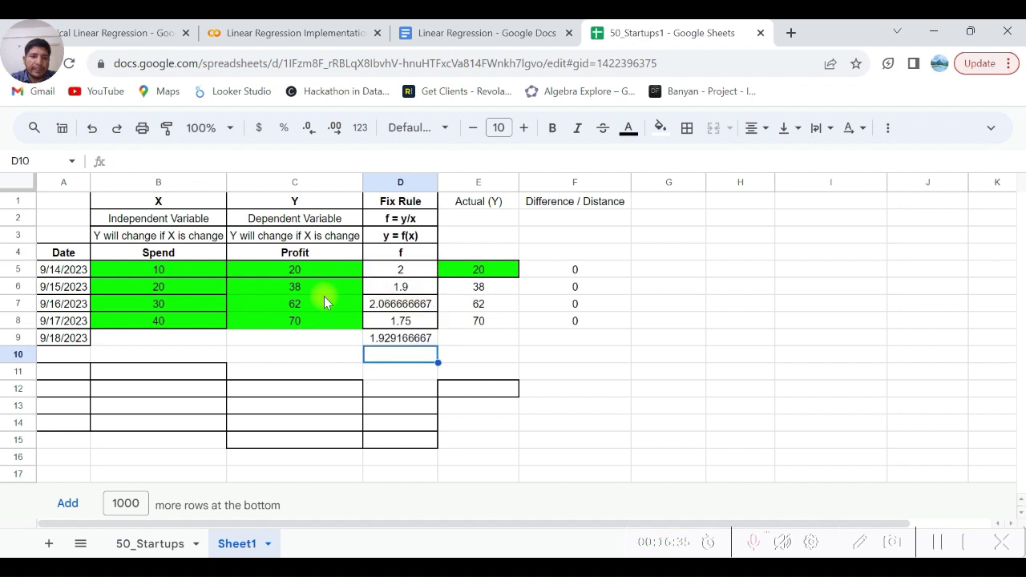
# Examine the averaged fix rule in D9 alongside the empty spend and profit cells for 9/18/2023
pyautogui.press('Up')
pyautogui.press('Left')
pyautogui.press('Left')
pyautogui.press('Right')
pyautogui.press('Right')
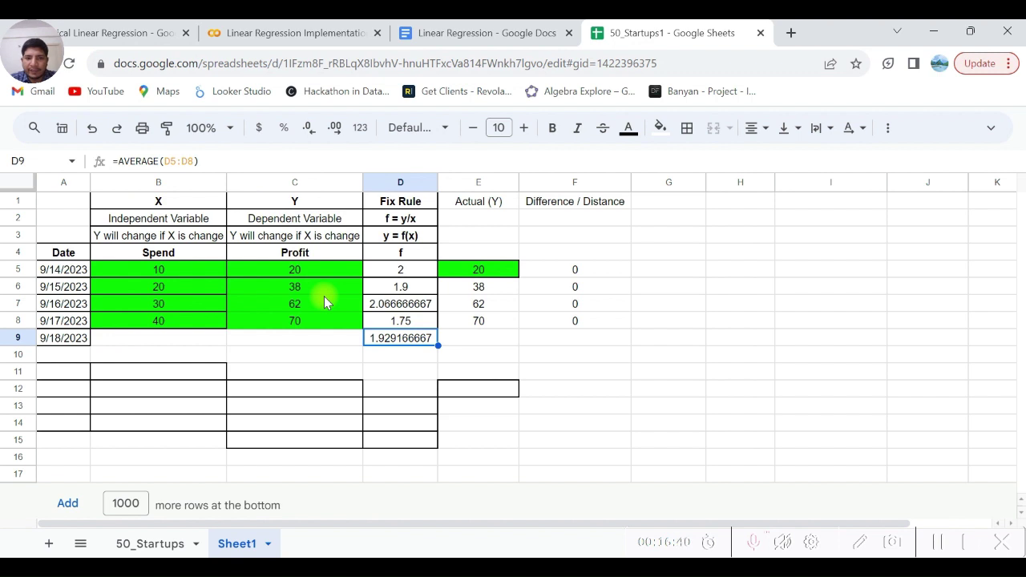
pyautogui.press('Down')
pyautogui.press('Left')
pyautogui.press('Left')
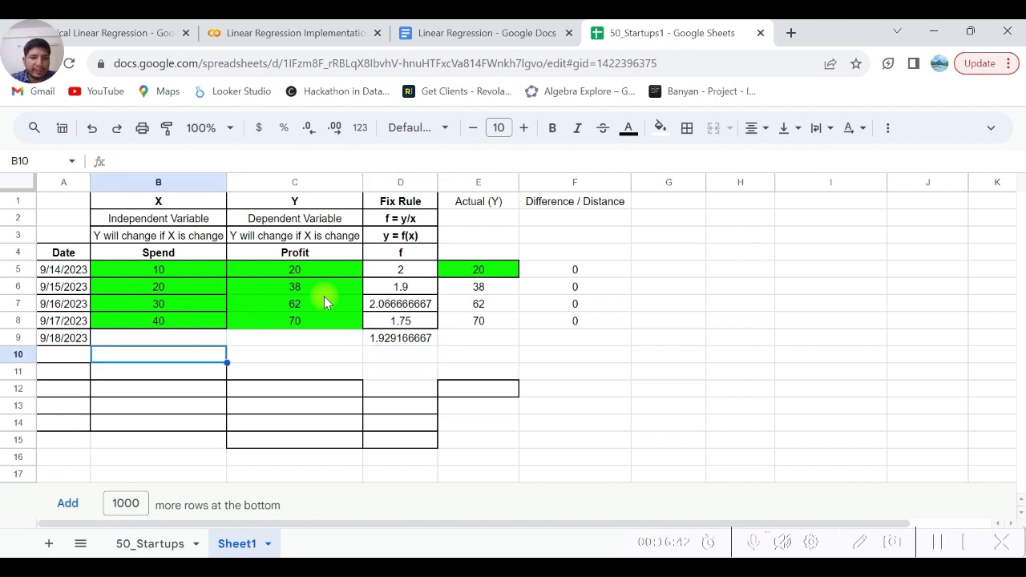
pyautogui.press('Up')
pyautogui.press('Right')
pyautogui.press('Right')
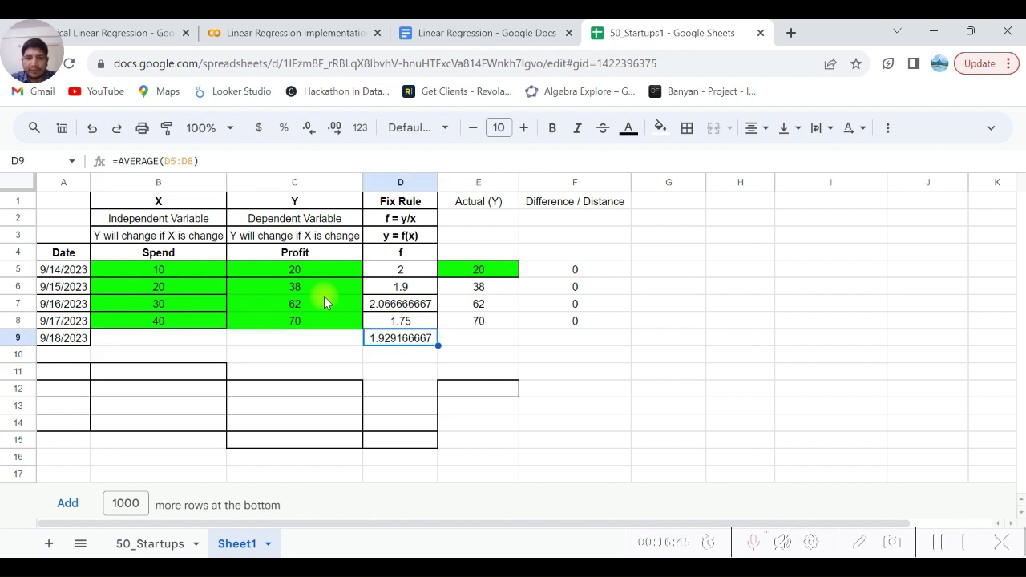
# Enter the new spend values 50, 60 and 70 in B9:B11
pyautogui.press('Left')
pyautogui.press('Left')
pyautogui.write('50')
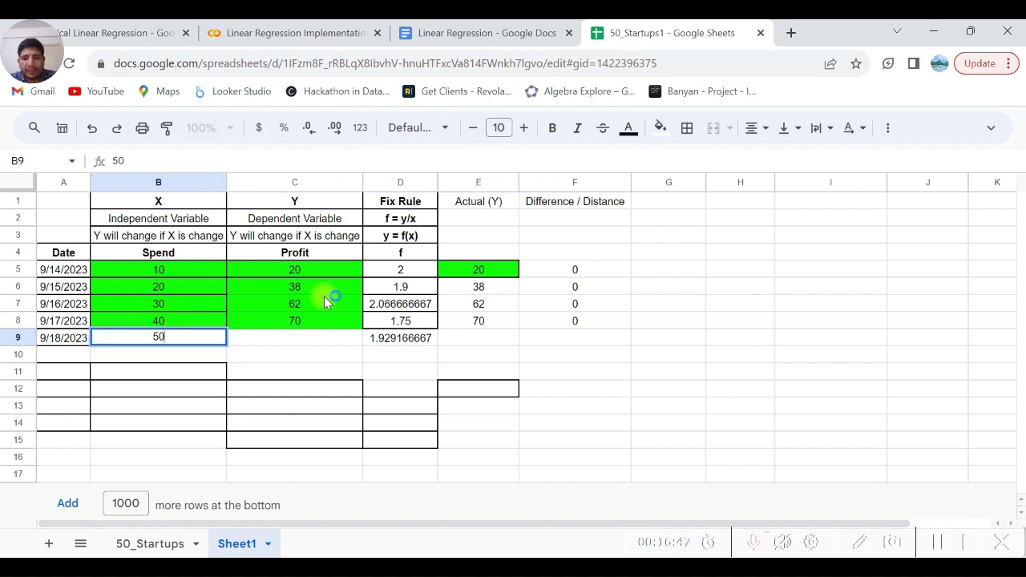
pyautogui.press('Return')
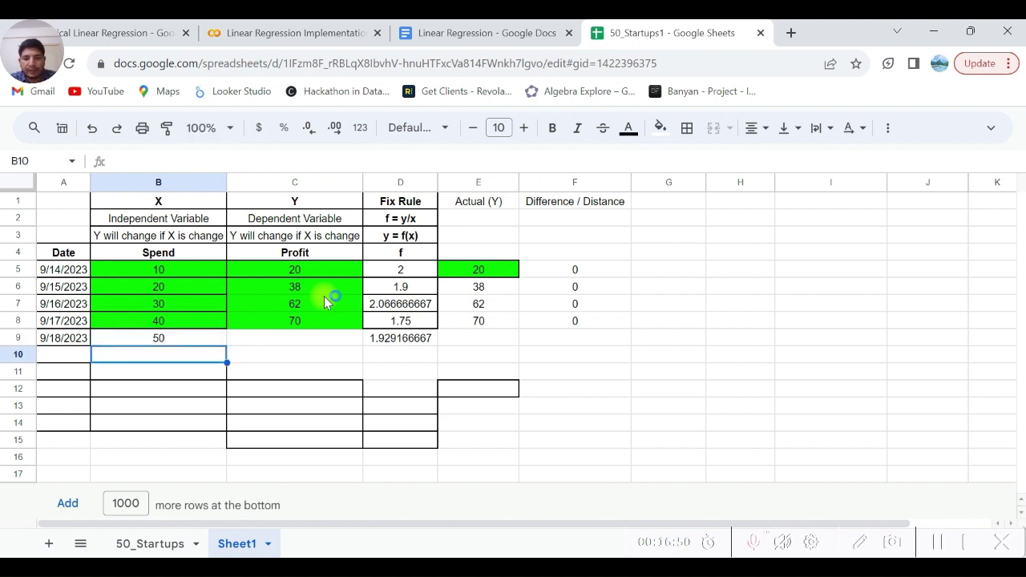
pyautogui.write('60')
pyautogui.press('Return')
pyautogui.write('70')
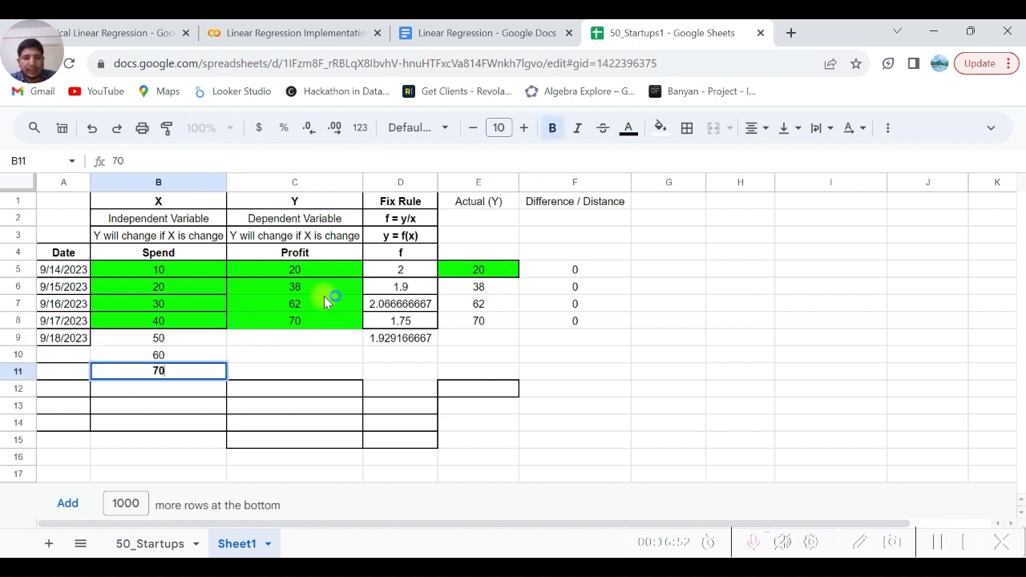
pyautogui.press('Return')
# Copy the average fix rule from D9 and paste it as values only into D10:D11
pyautogui.press('Up')
pyautogui.press('Up')
pyautogui.press('Up')
pyautogui.press('Right')
pyautogui.press('Right')
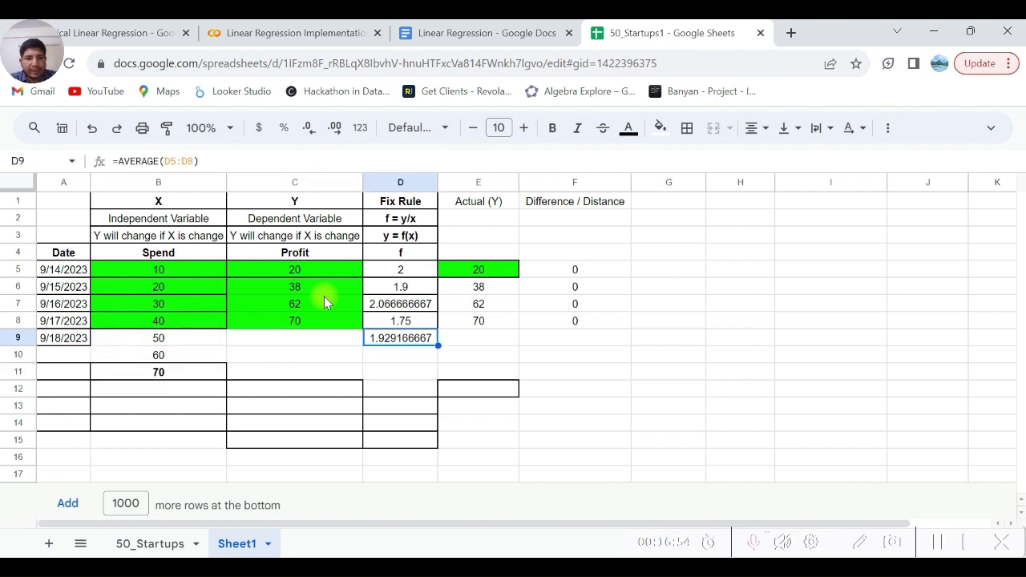
pyautogui.hotkey('ctrl', 'c')
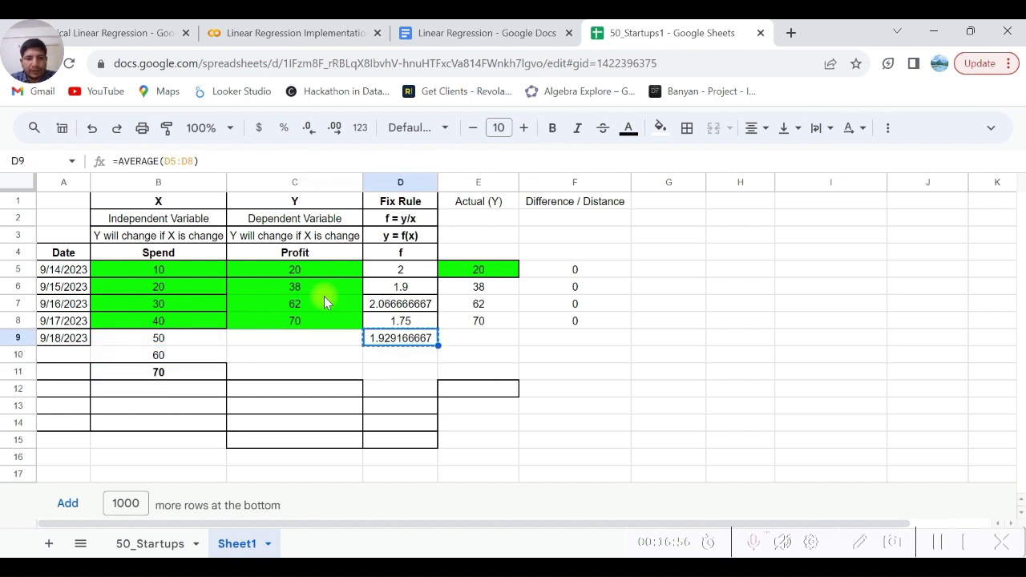
pyautogui.click(369, 355)
pyautogui.rightClick(370, 353)
pyautogui.moveTo(452, 265)
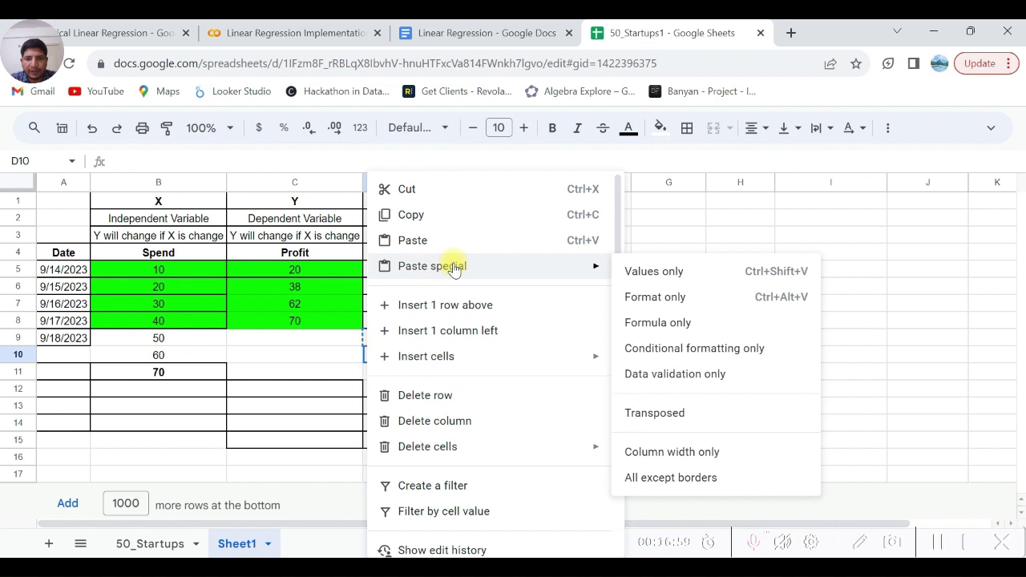
pyautogui.click(625, 273)
pyautogui.hotkey('shift', 'Down')
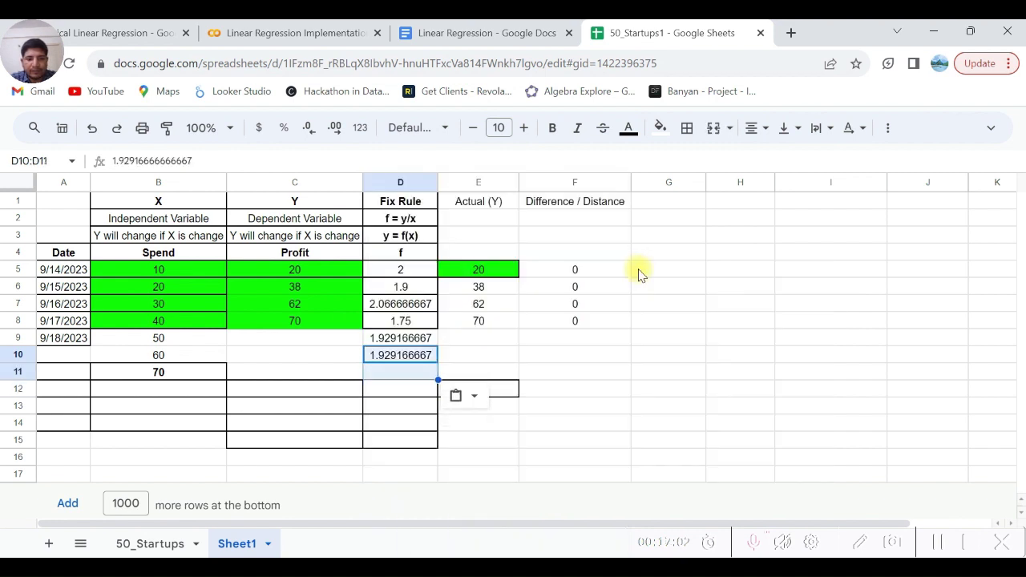
pyautogui.hotkey('ctrl', 'shift', 'v')
# Predict the profit for the spend of 50 by entering the formula =D9*B9 in C9
pyautogui.press('Left')
pyautogui.press('Up')
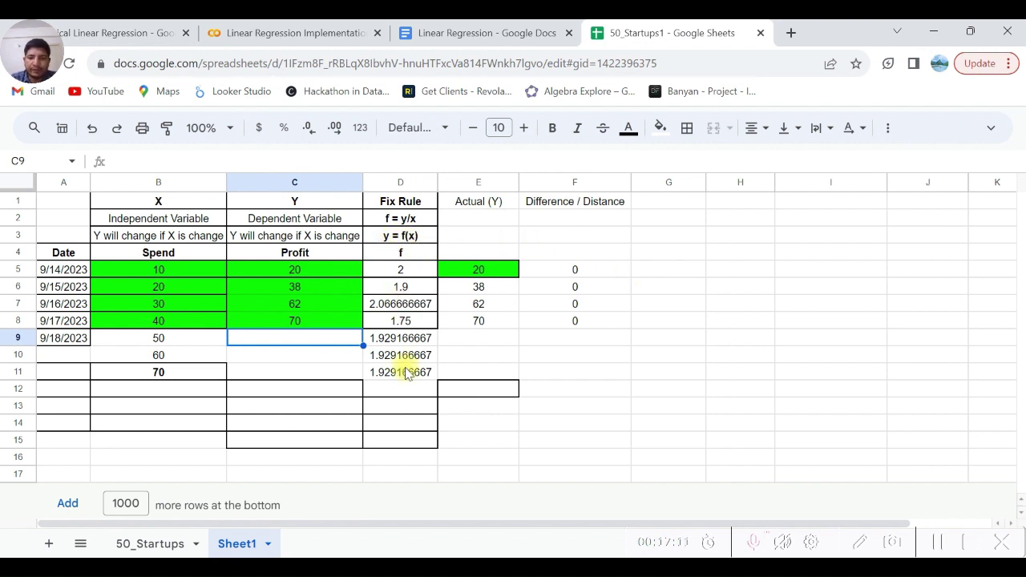
pyautogui.write('=')
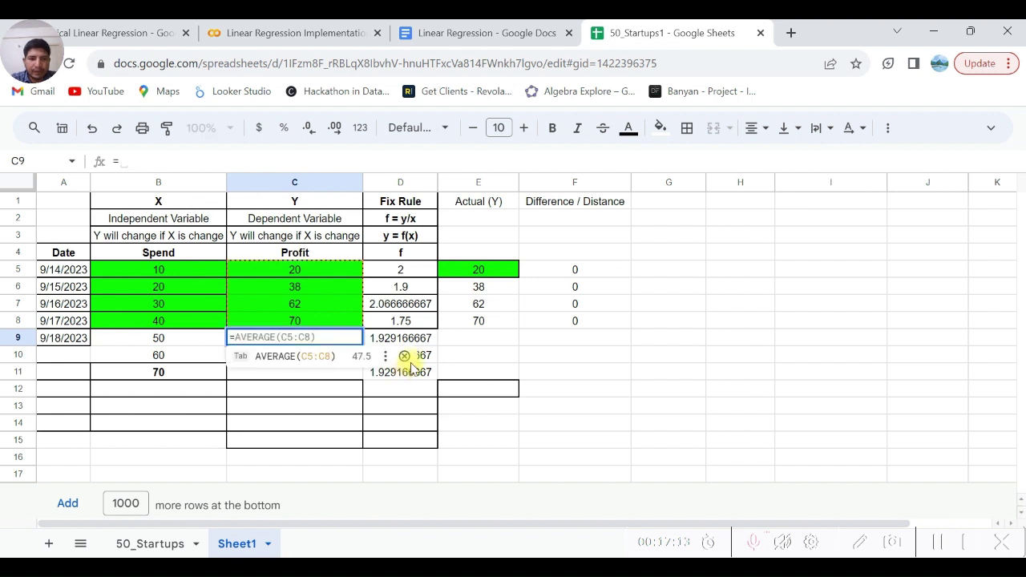
pyautogui.click(423, 340)
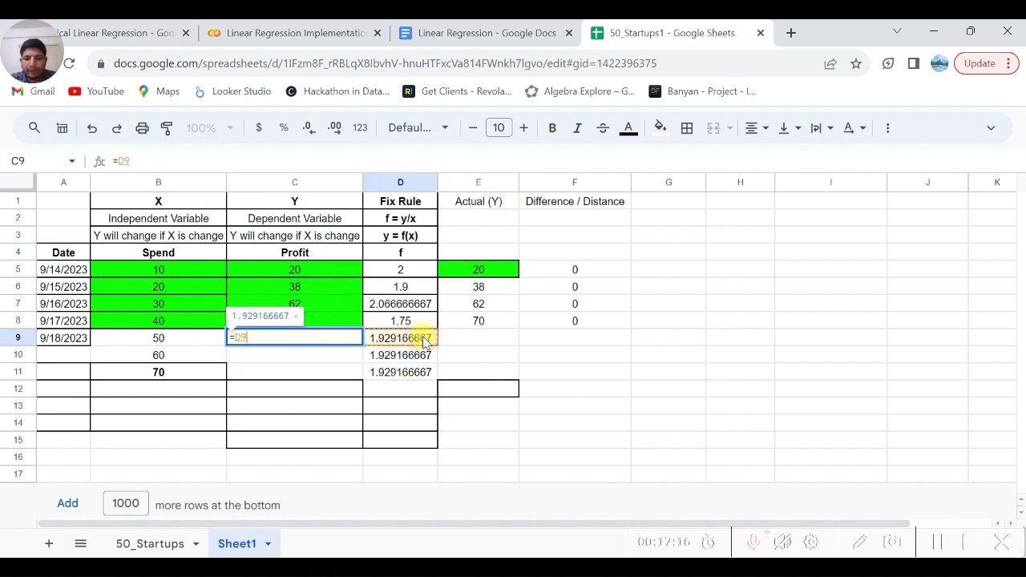
pyautogui.write('*')
pyautogui.click(143, 341)
pyautogui.press('Return')
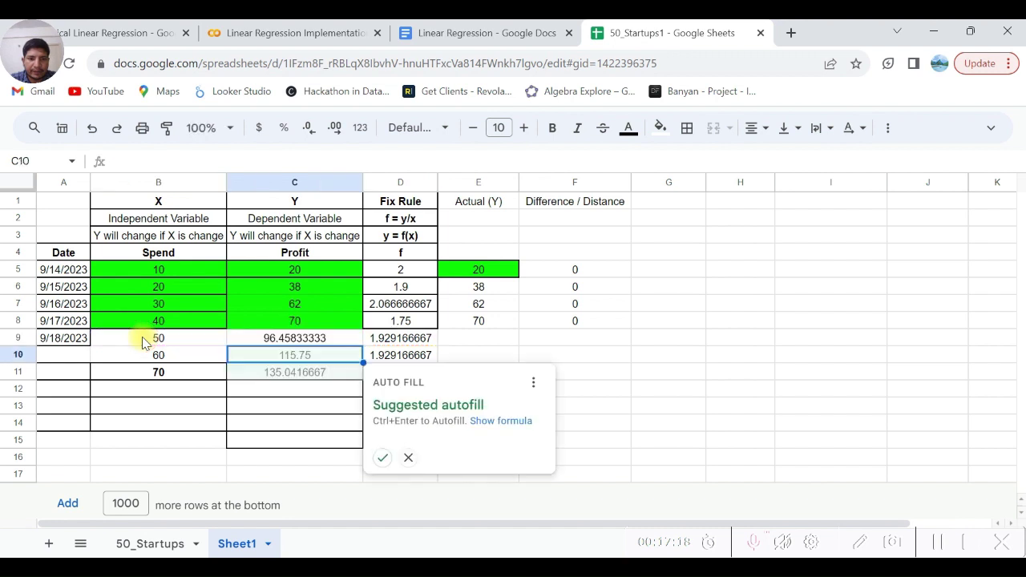
# Fill the profit prediction formula from C9 down through C11
pyautogui.press('Up')
pyautogui.hotkey('shift', 'Down')
pyautogui.hotkey('shift', 'Down')
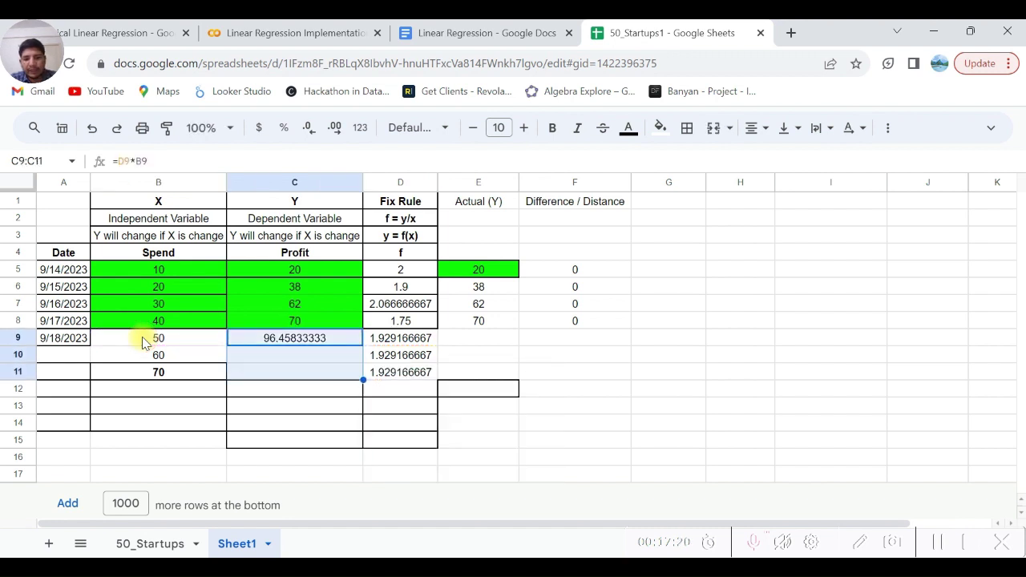
pyautogui.hotkey('ctrl', 'd')
# Review the predicted profit in C9:C11 against each spend value in B9:B11
pyautogui.click(142, 341)
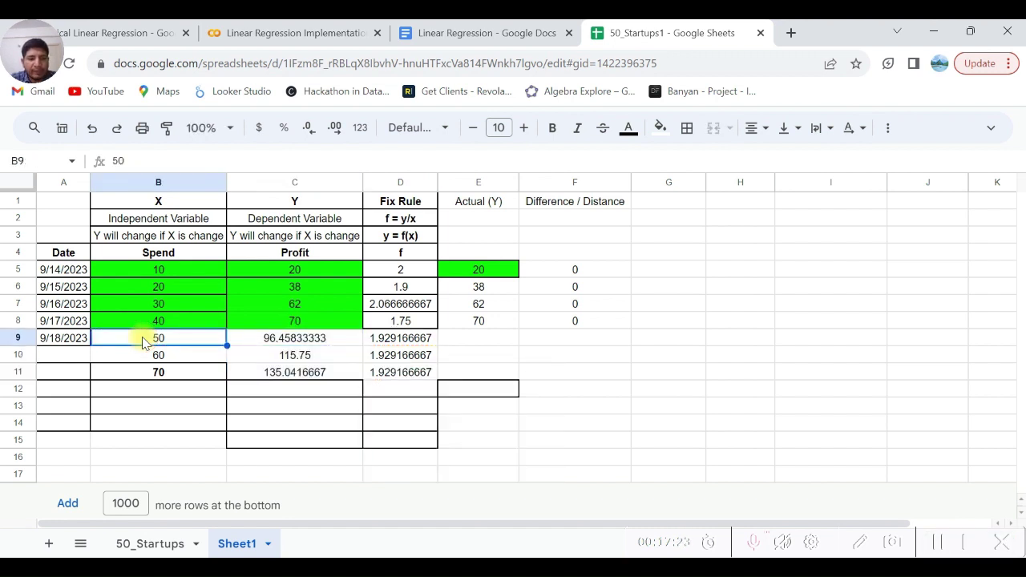
pyautogui.press('Right')
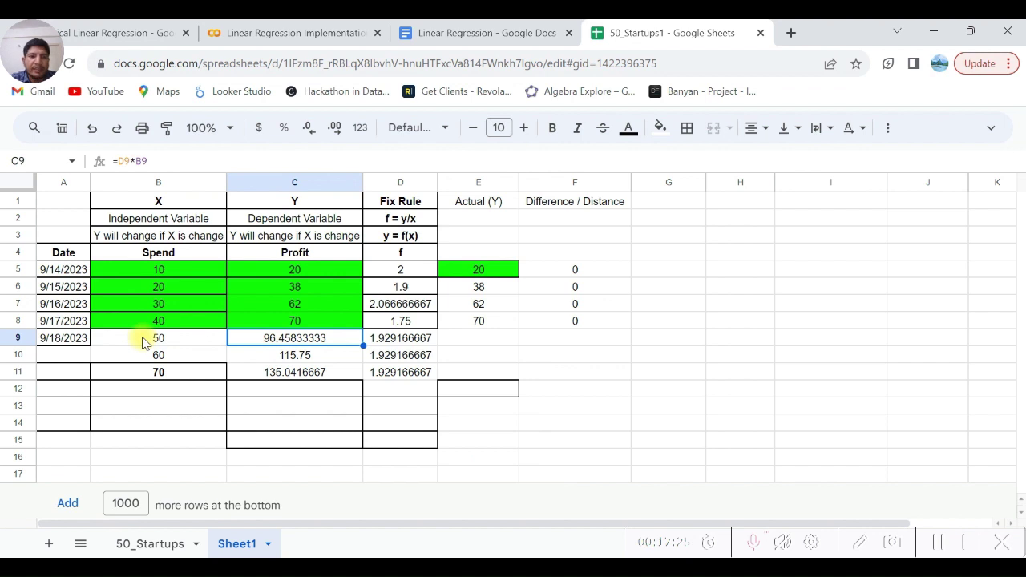
pyautogui.press('Down')
pyautogui.press('Left')
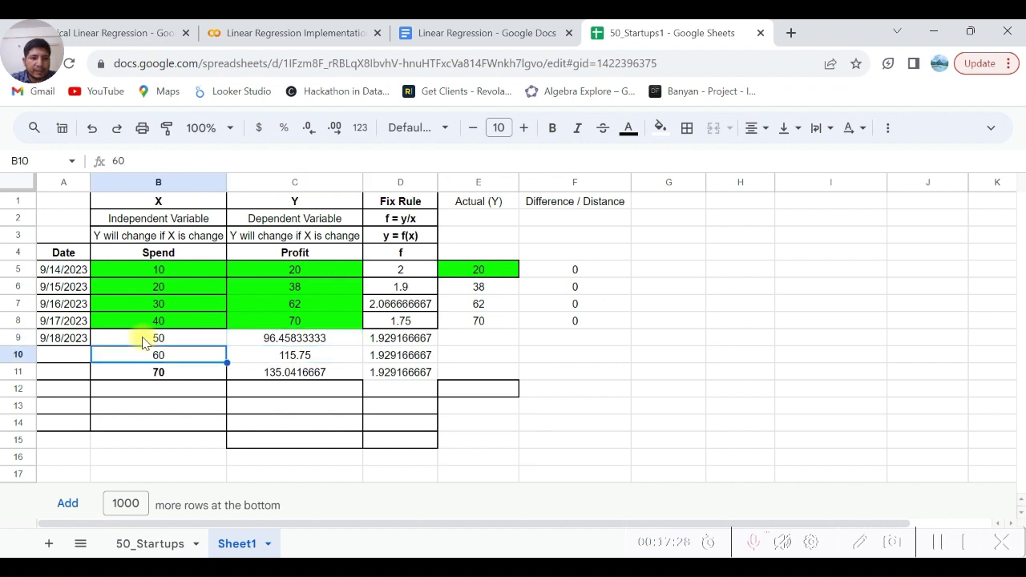
pyautogui.press('Right')
pyautogui.press('Down')
pyautogui.press('Left')
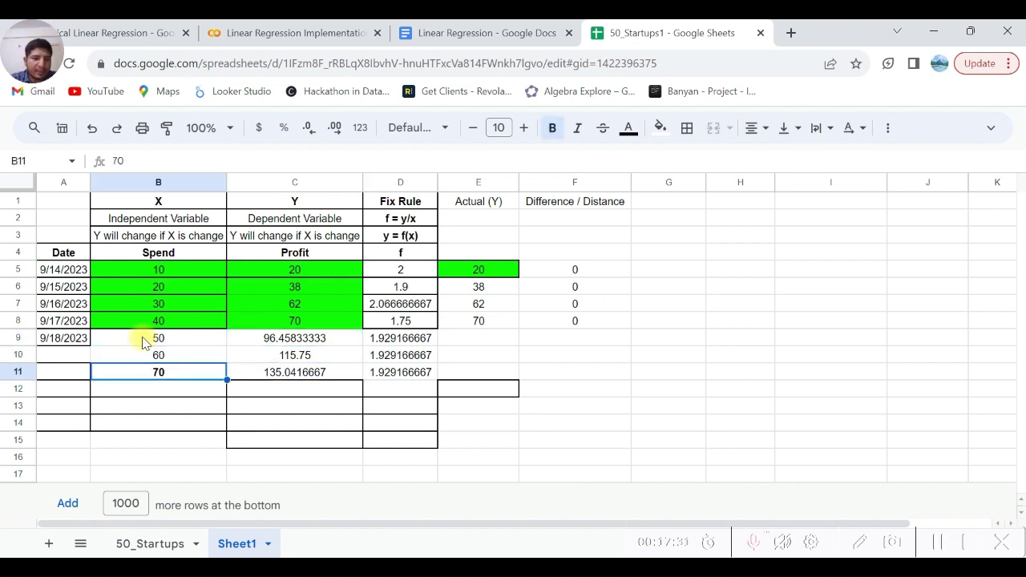
pyautogui.press('Right')
pyautogui.press('Right')
pyautogui.press('Right')
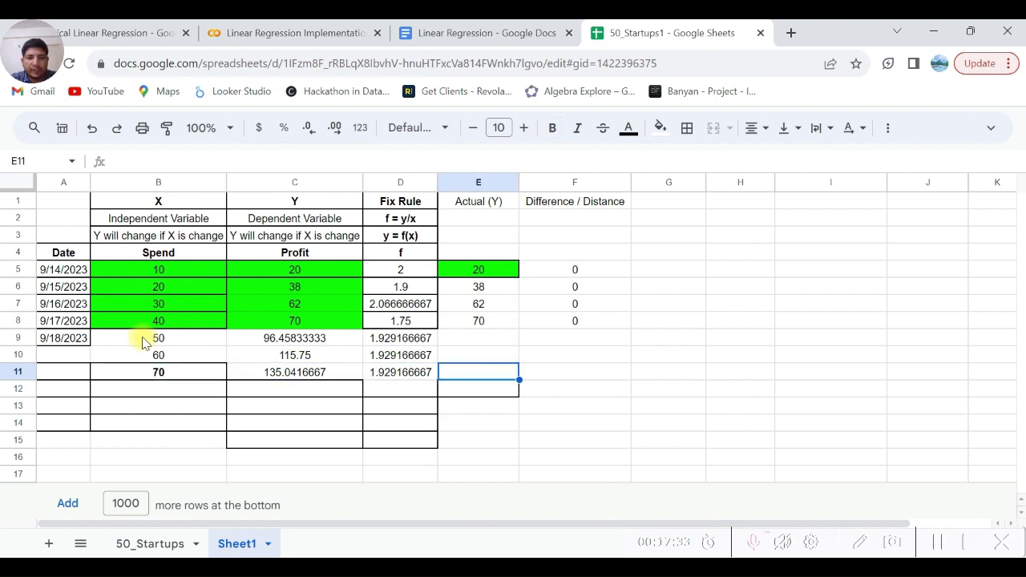
# Fill the predicted profit cells C9:C11 with yellow
pyautogui.press('Up')
pyautogui.press('Up')
pyautogui.press('Left')
pyautogui.press('Left')
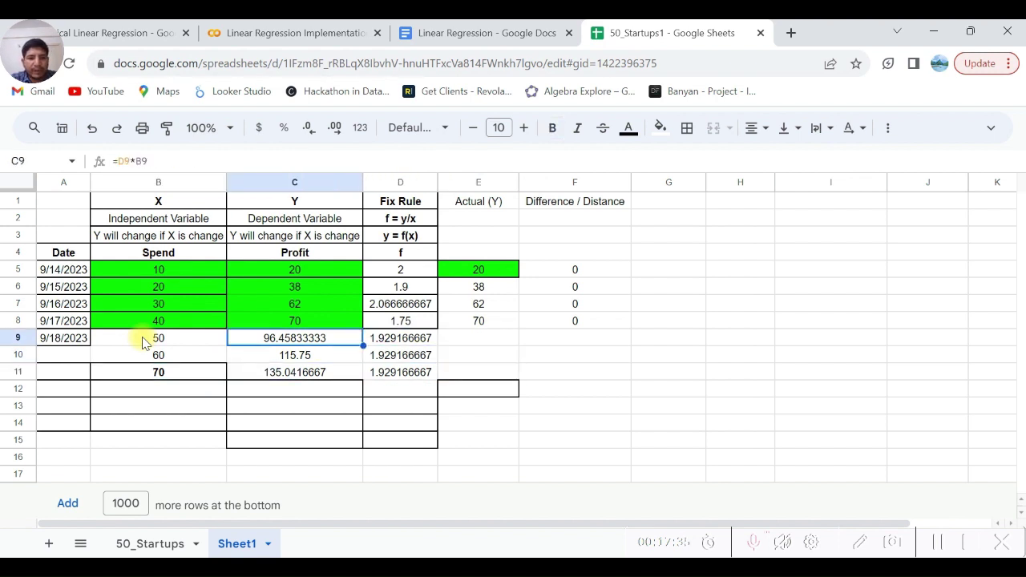
pyautogui.hotkey('shift', 'Down')
pyautogui.hotkey('shift', 'Down')
pyautogui.click(664, 134)
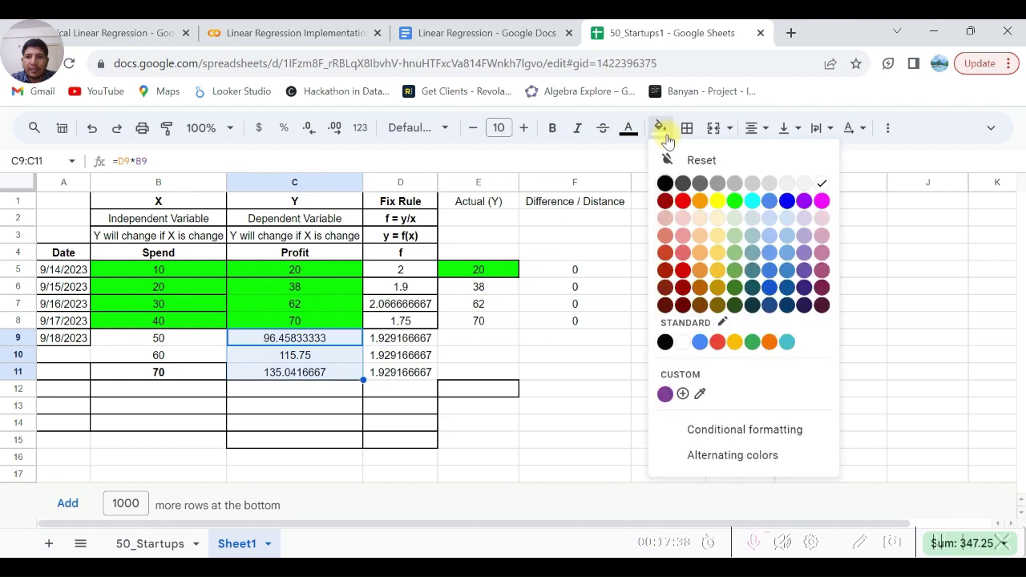
pyautogui.click(715, 201)
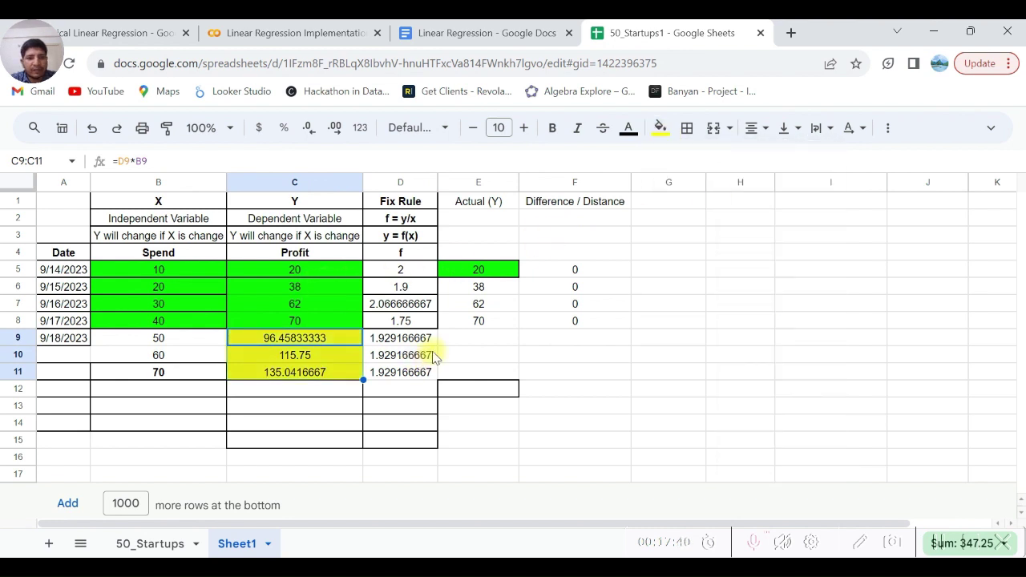
# Enter the actual profits 95, 111 and 140 in cells E9 to E11
pyautogui.click(478, 330)
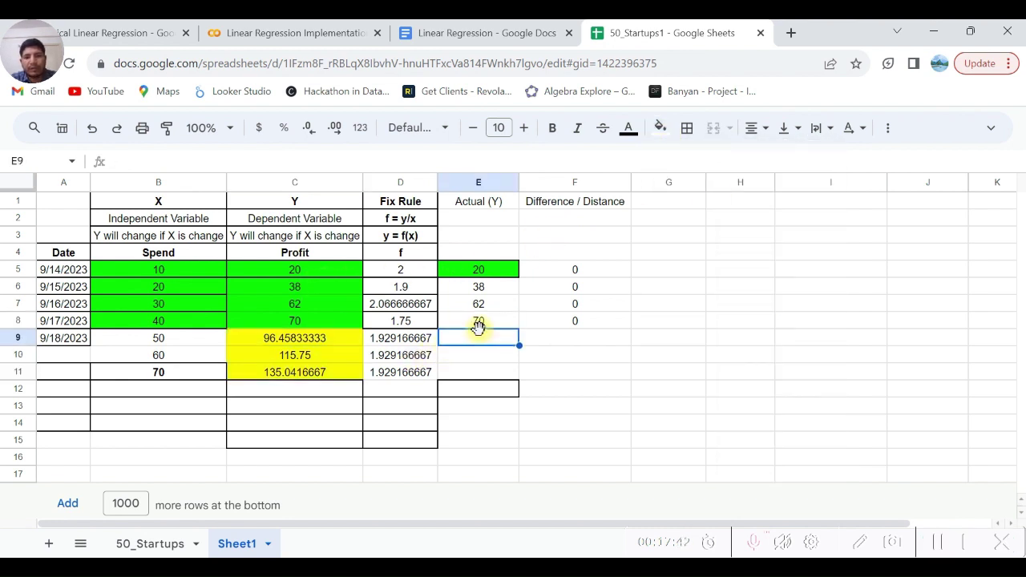
pyautogui.write('95')
pyautogui.press('Return')
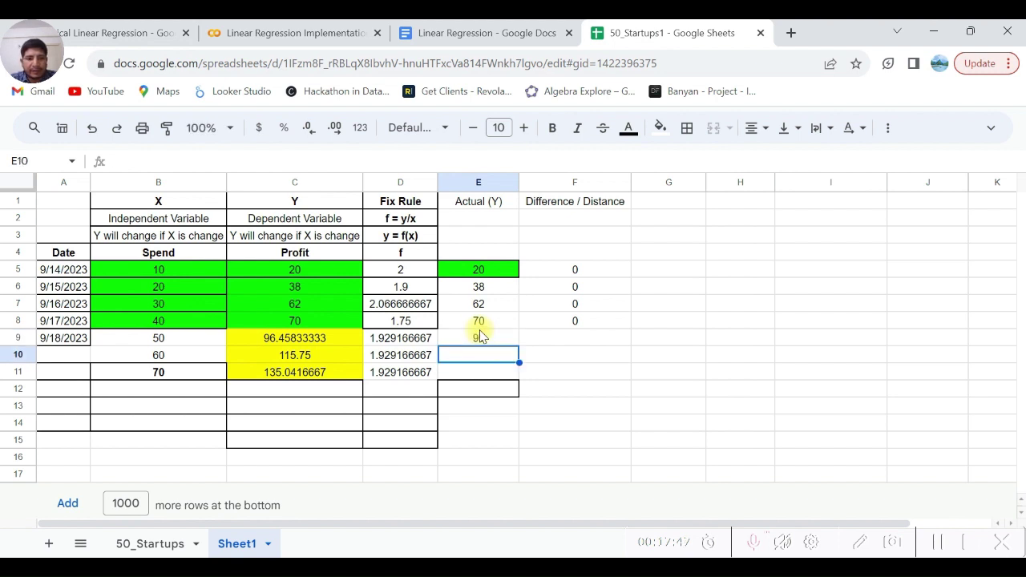
pyautogui.write('111')
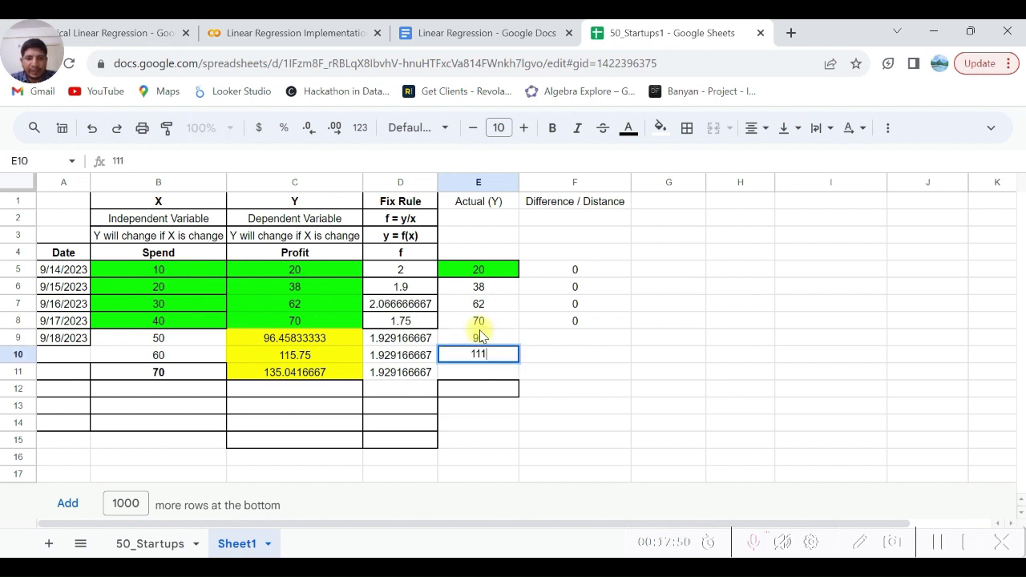
pyautogui.press('Return')
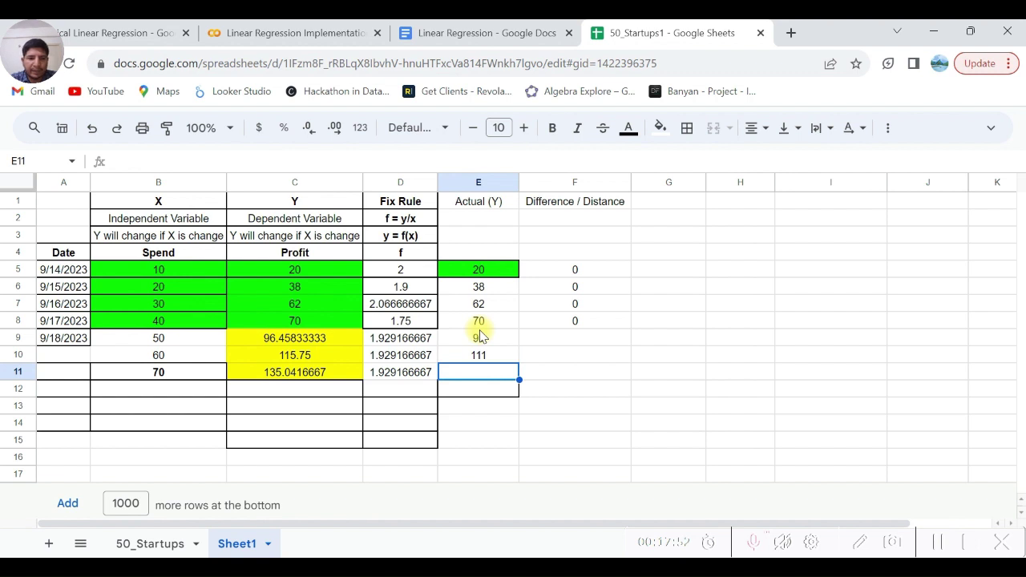
pyautogui.write('140')
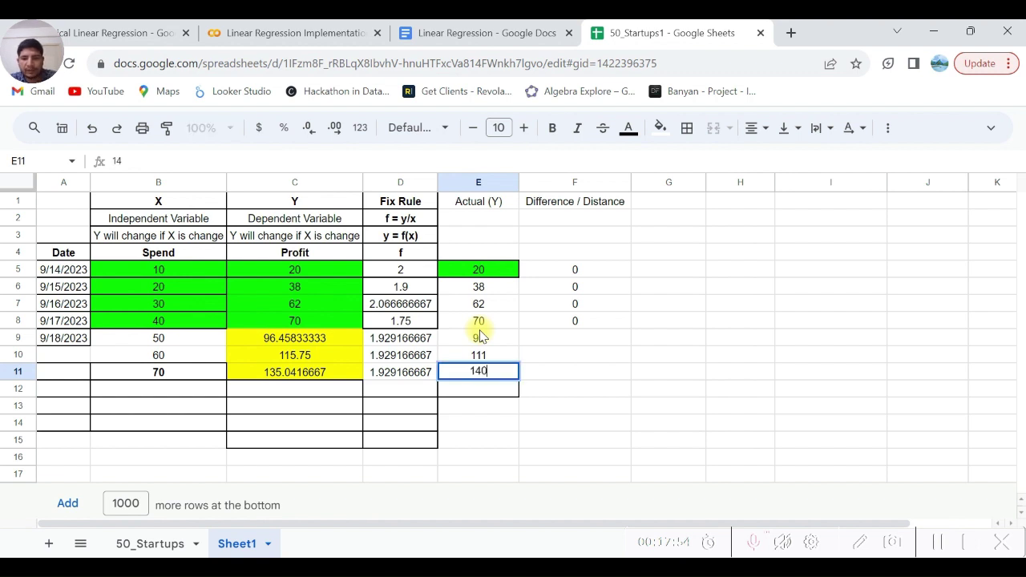
# Fill the difference formula from F8 down through F11
pyautogui.click(480, 337)
pyautogui.press('Up')
pyautogui.press('Right')
pyautogui.hotkey('shift', 'Down')
pyautogui.hotkey('shift', 'Down')
pyautogui.hotkey('shift', 'Down')
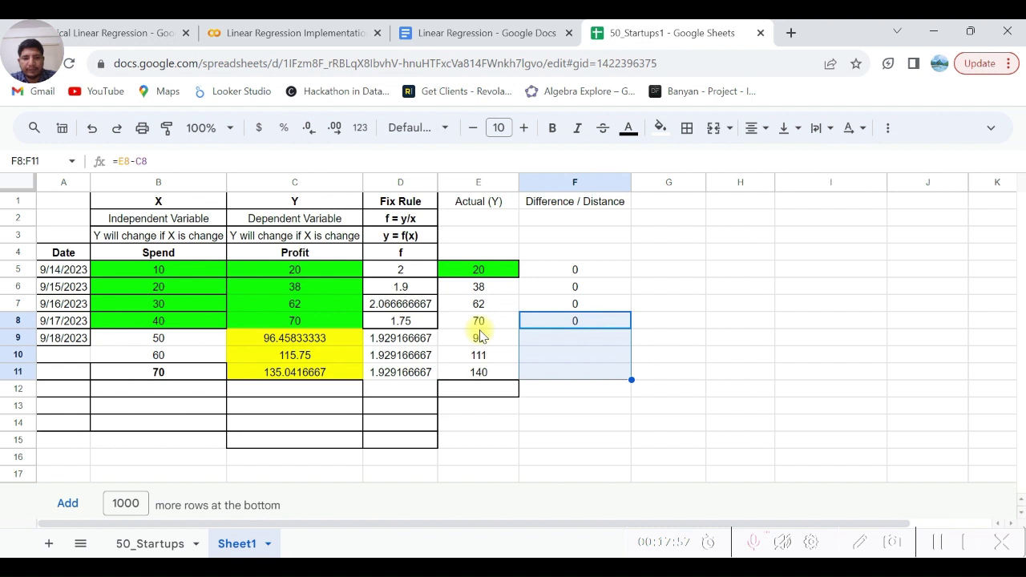
pyautogui.hotkey('ctrl', 'd')
pyautogui.press('Down')
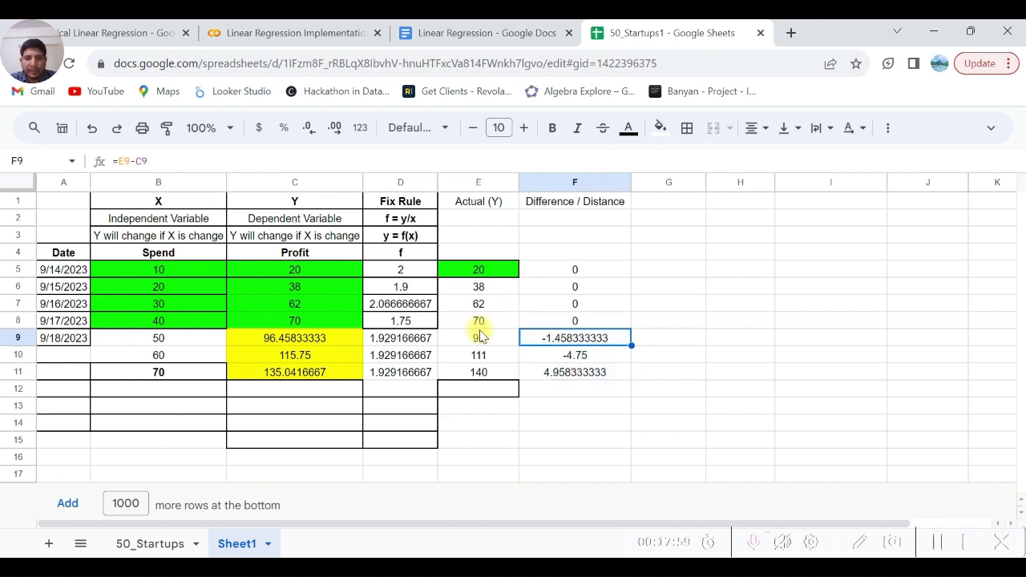
# Review the differences between actual and predicted profit in F9:F11
pyautogui.hotkey('shift', 'Down')
pyautogui.hotkey('shift', 'Down')
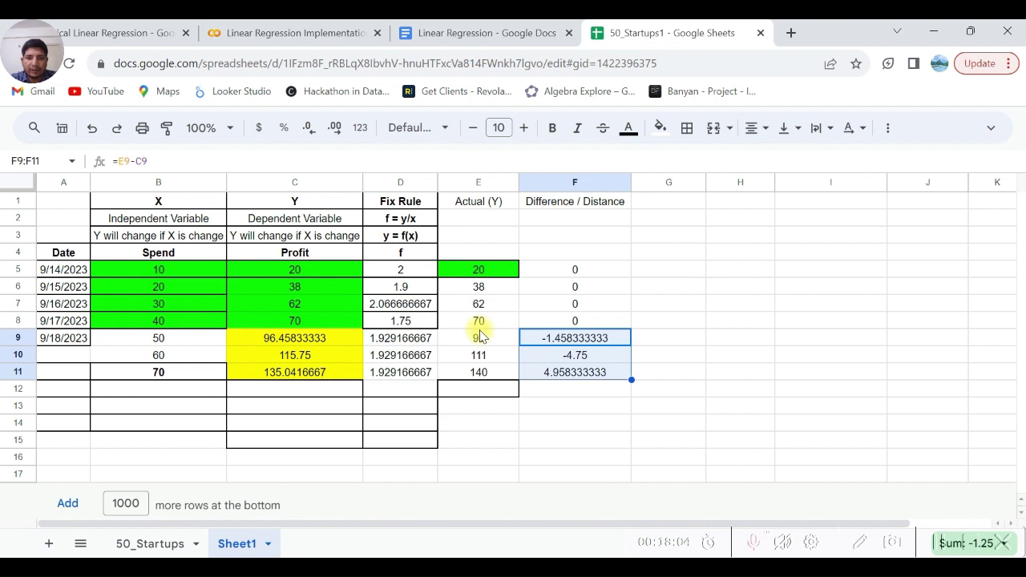
pyautogui.press('Left')
pyautogui.press('Right')
pyautogui.hotkey('shift', 'Down')
pyautogui.hotkey('shift', 'Down')
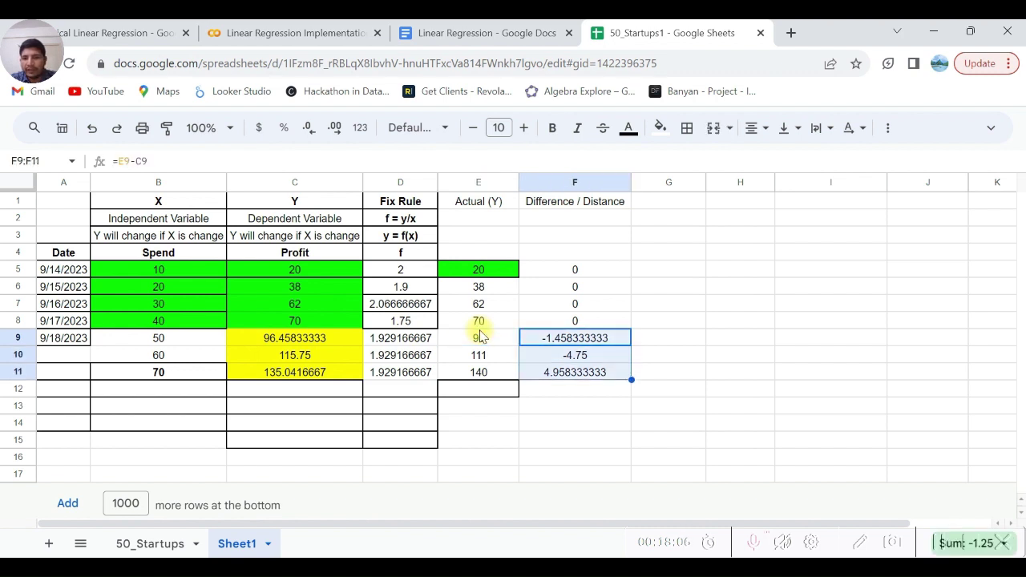
pyautogui.hotkey('shift', 'Up')
pyautogui.hotkey('shift', 'Up')
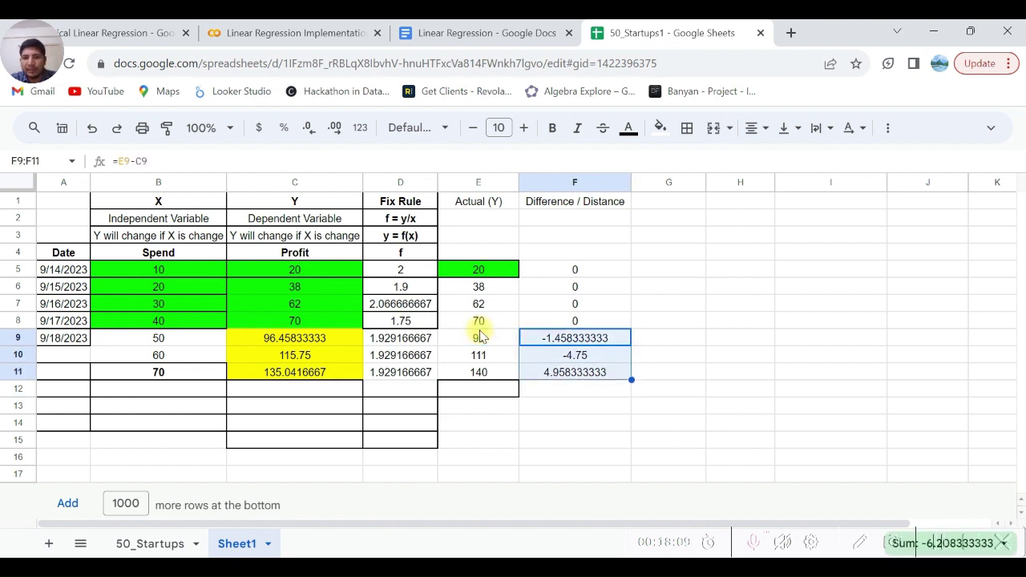
# Copy the actual profits in E9:E11 over the predicted profits in C9:C11
pyautogui.press('Left')
pyautogui.hotkey('shift', 'Down')
pyautogui.hotkey('shift', 'Down')
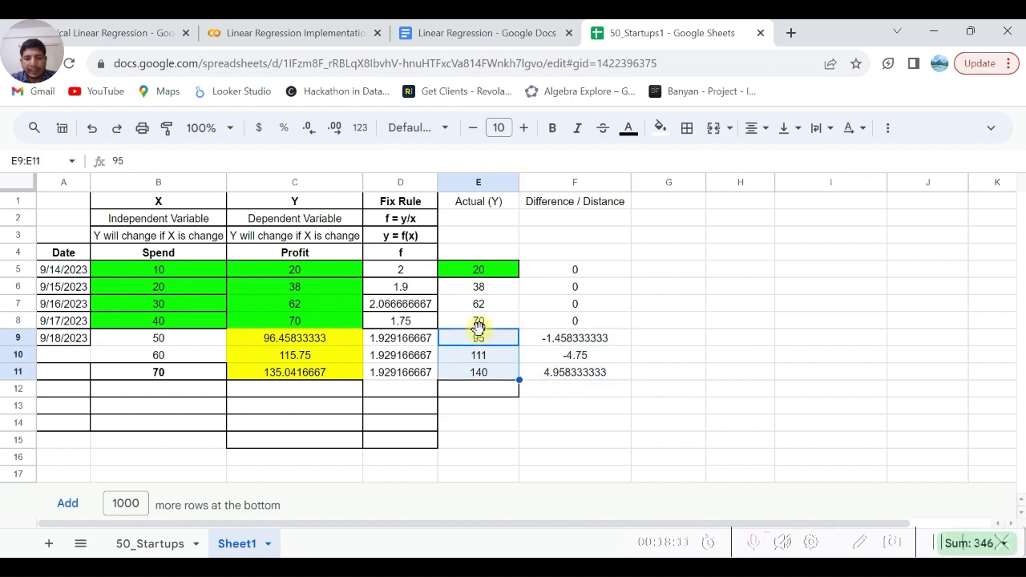
pyautogui.hotkey('ctrl', 'c')
pyautogui.press('Left')
pyautogui.press('Left')
pyautogui.hotkey('ctrl', 'v')
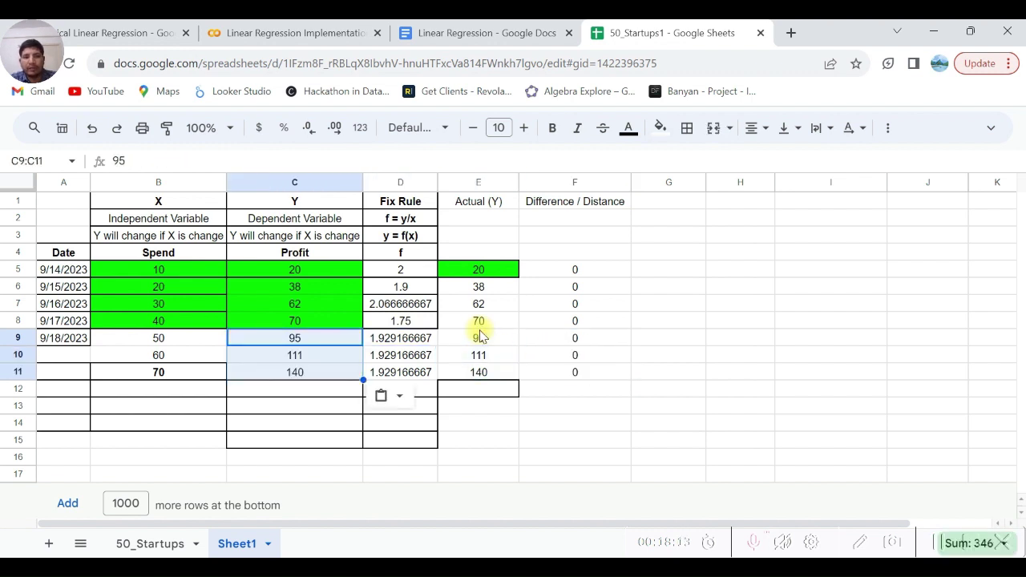
# Examine row 9 across its spend, profit, averaged rule and actual profit cells
pyautogui.press('Left')
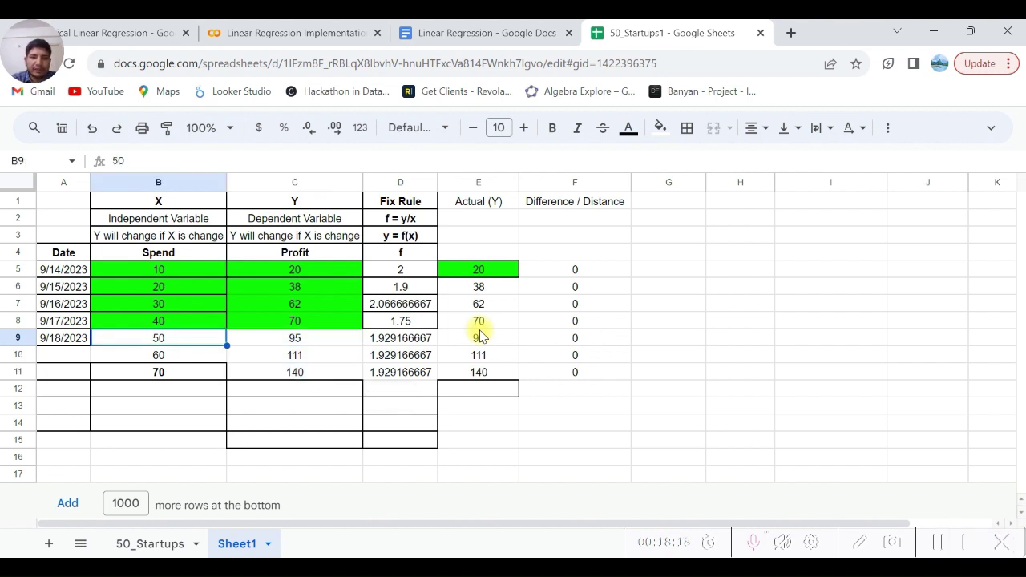
pyautogui.press('Right')
pyautogui.press('Right')
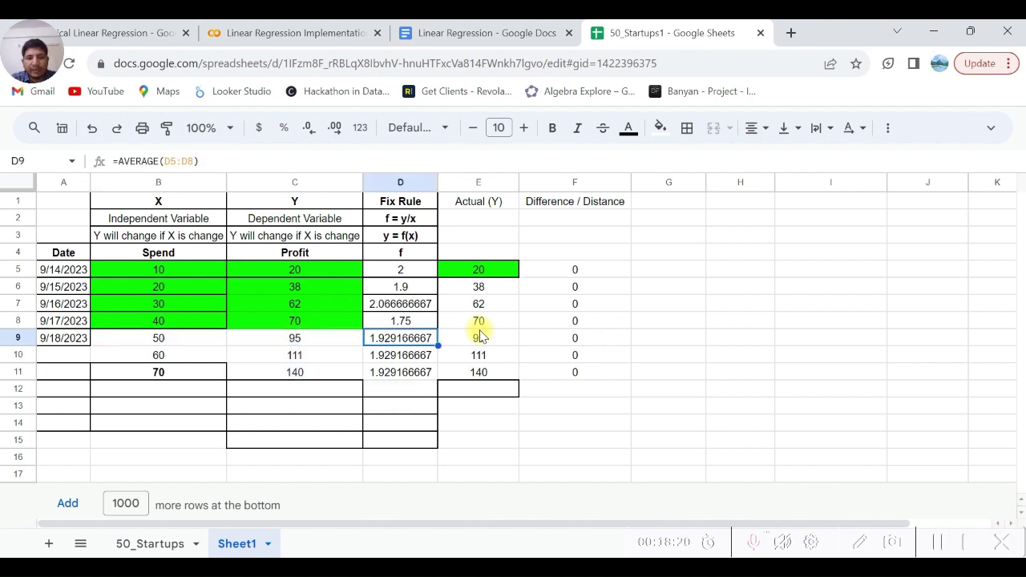
pyautogui.click(480, 335)
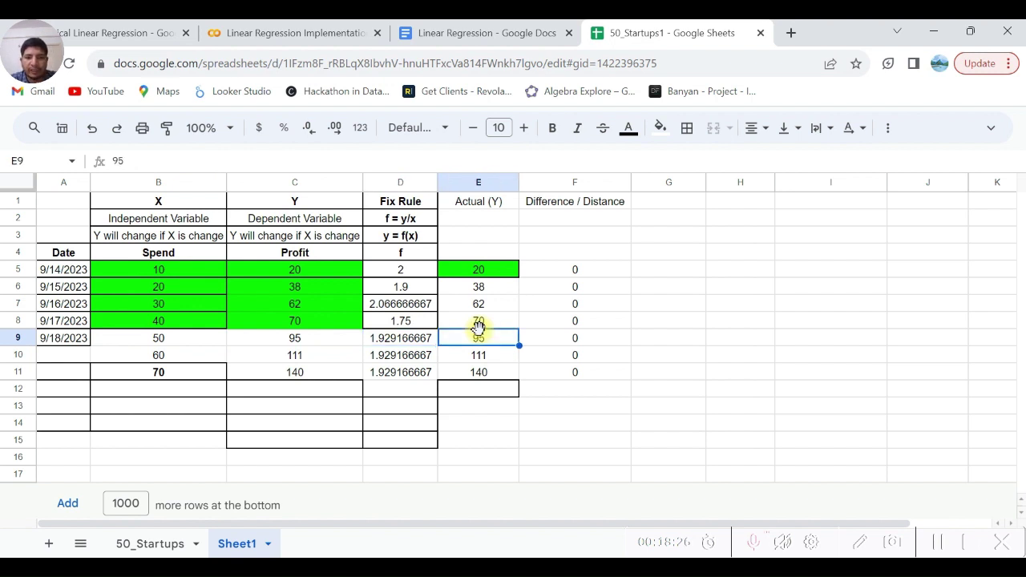
pyautogui.press('Left')
pyautogui.press('Left')
pyautogui.press('Left')
pyautogui.press('Left')
pyautogui.press('Right')
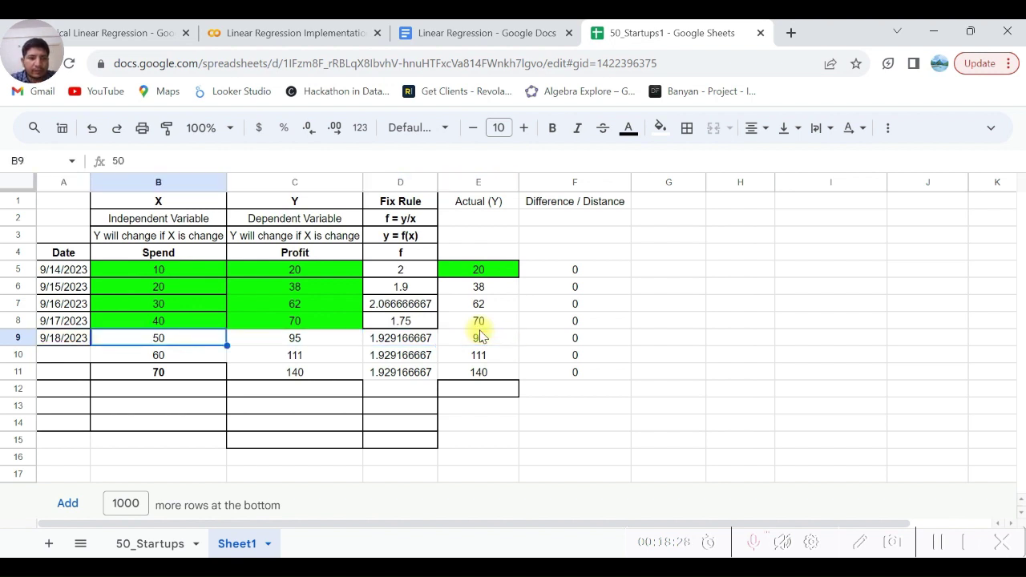
# Examine the independent variable column X, from its spend values up to its headings, alongside the date column
pyautogui.hotkey('ctrl', 'space')
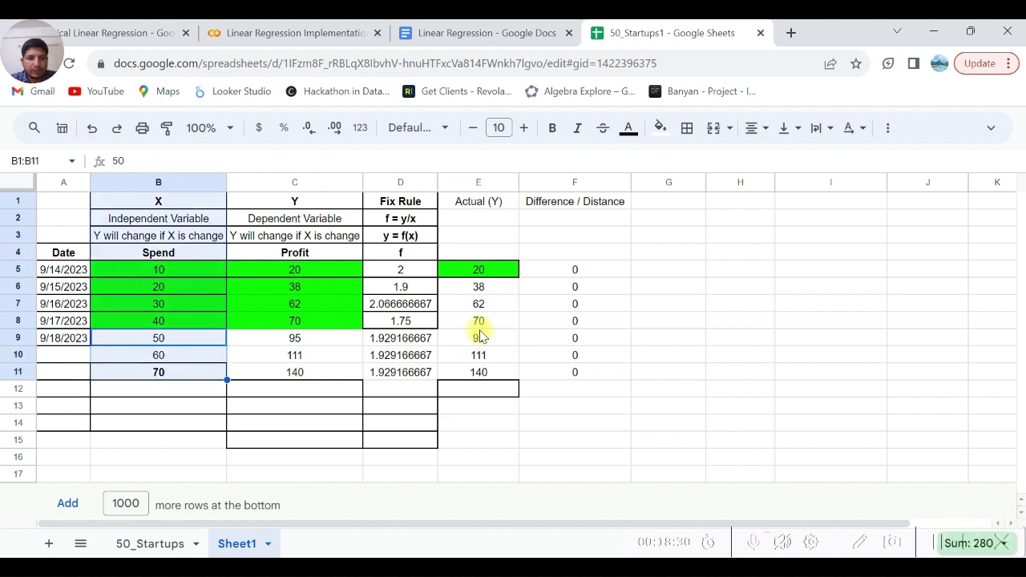
pyautogui.hotkey('ctrl', 'space')
pyautogui.press('Down')
pyautogui.press('Up')
pyautogui.press('Up')
pyautogui.press('Up')
pyautogui.press('Up')
pyautogui.press('Up')
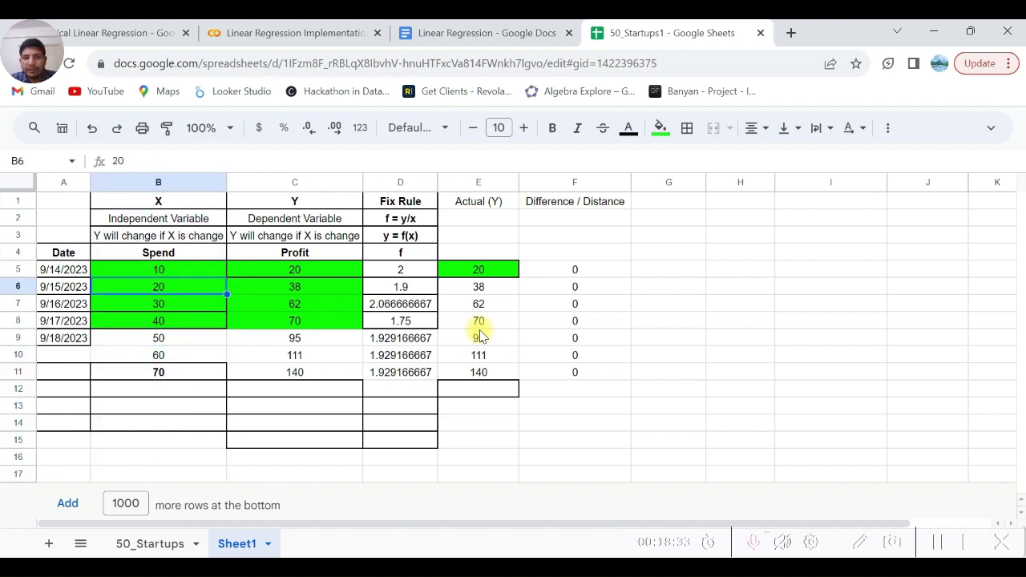
pyautogui.press('Up')
pyautogui.press('Up')
pyautogui.press('Up')
pyautogui.press('Up')
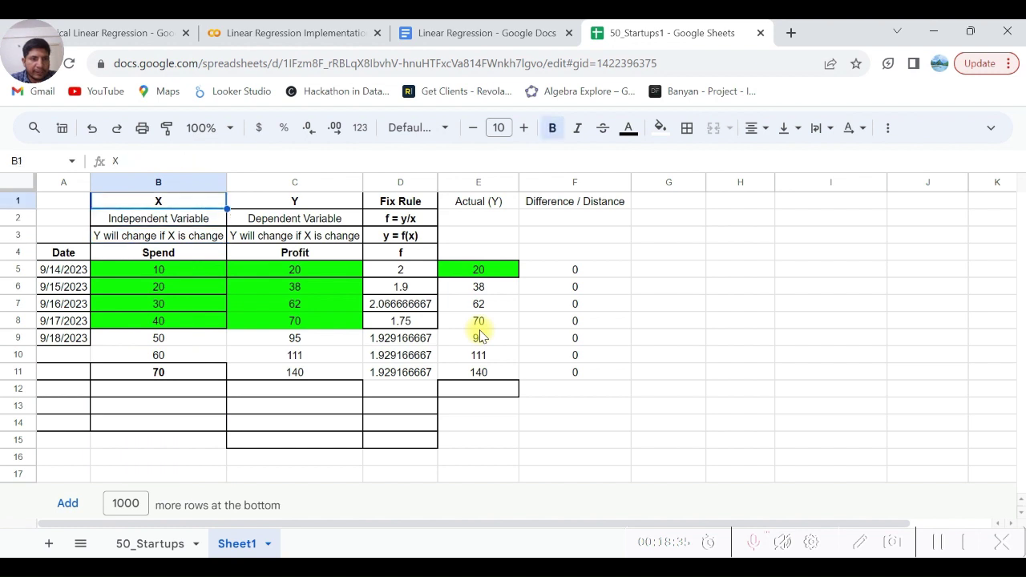
pyautogui.press('Left')
pyautogui.press('Down')
pyautogui.press('Down')
pyautogui.press('Down')
pyautogui.press('Down')
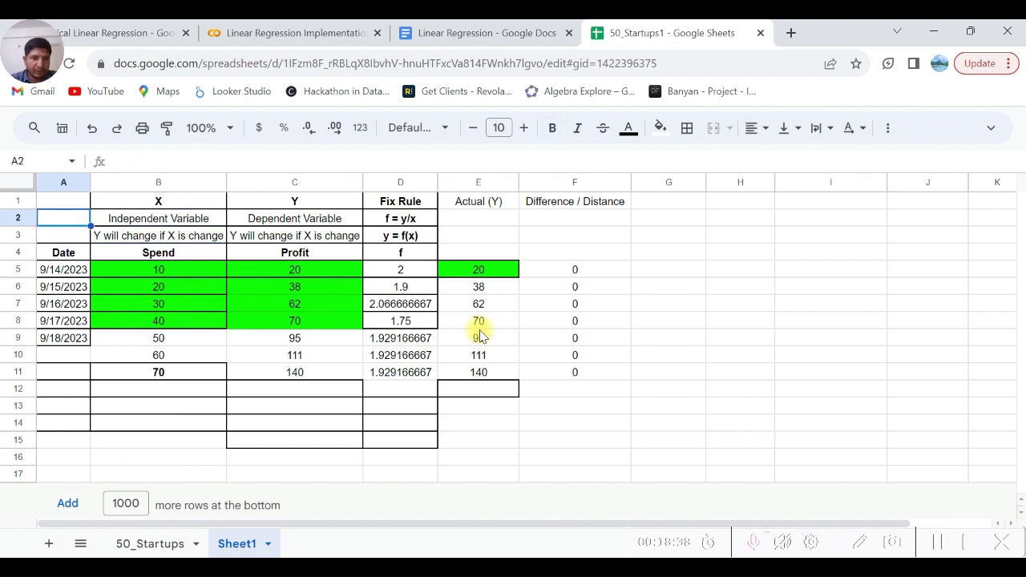
pyautogui.press('Right')
pyautogui.press('Down')
pyautogui.press('Down')
pyautogui.press('Down')
pyautogui.press('Down')
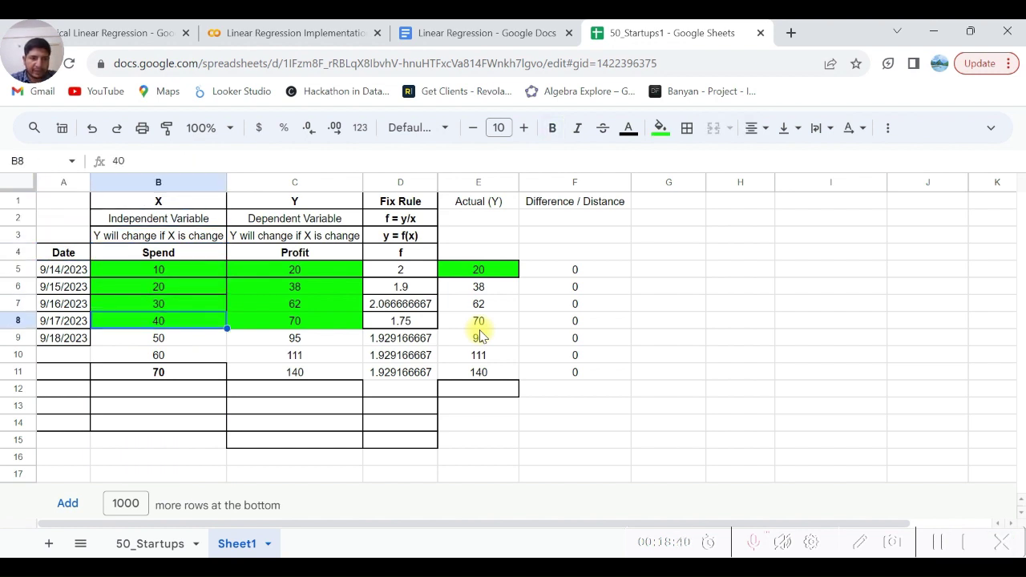
pyautogui.press('Up')
pyautogui.press('Up')
pyautogui.press('Up')
pyautogui.press('Up')
pyautogui.press('Up')
pyautogui.press('Up')
pyautogui.press('Up')
pyautogui.press('Up')
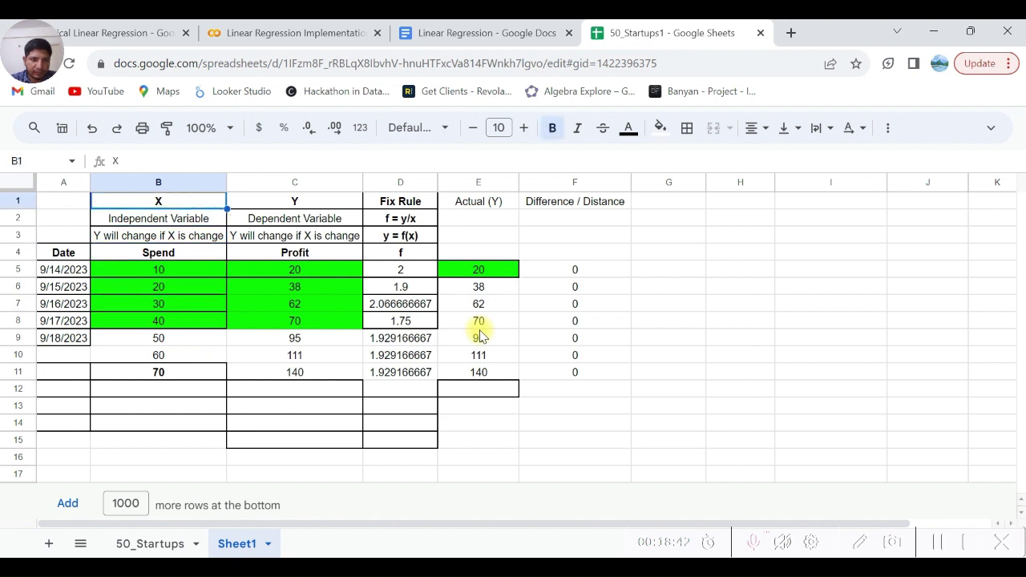
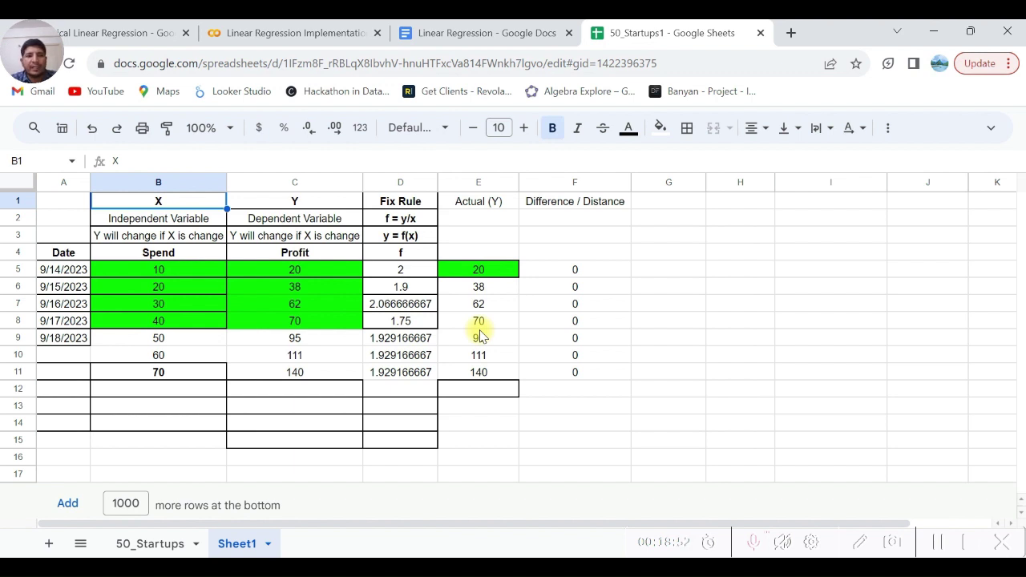
# Rename the Spend heading in B4 to "marketing Spend"
pyautogui.press('Down')
pyautogui.press('Down')
pyautogui.press('Down')
pyautogui.press('Down')
pyautogui.press('Up')
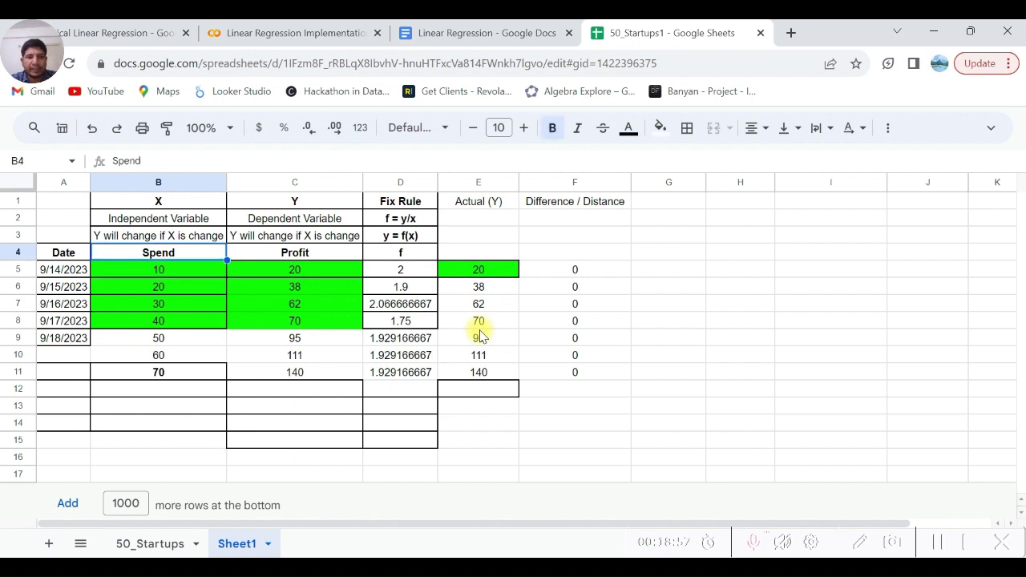
pyautogui.press('F2')
pyautogui.press('Escape')
pyautogui.press('Left')
pyautogui.press('Right')
pyautogui.press('F2')
pyautogui.press('Left')
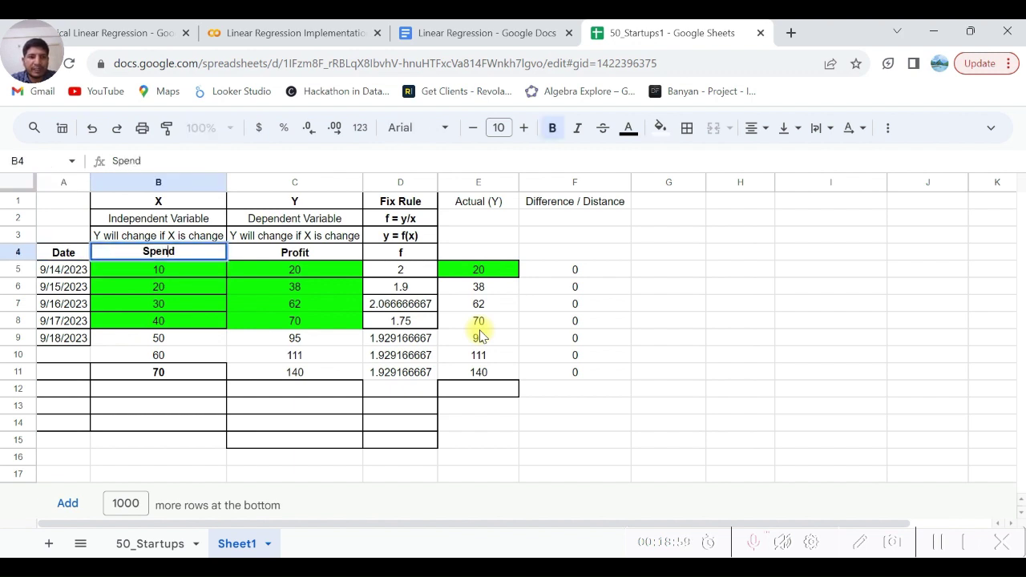
pyautogui.press('Home')
pyautogui.write('market')
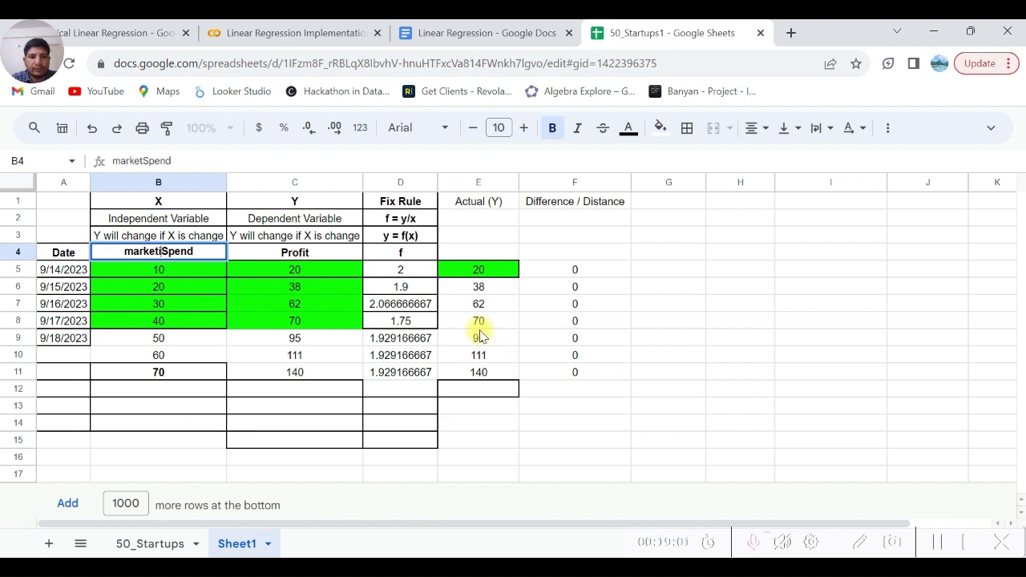
pyautogui.write('ing')
pyautogui.press('Return')
pyautogui.press('Up')
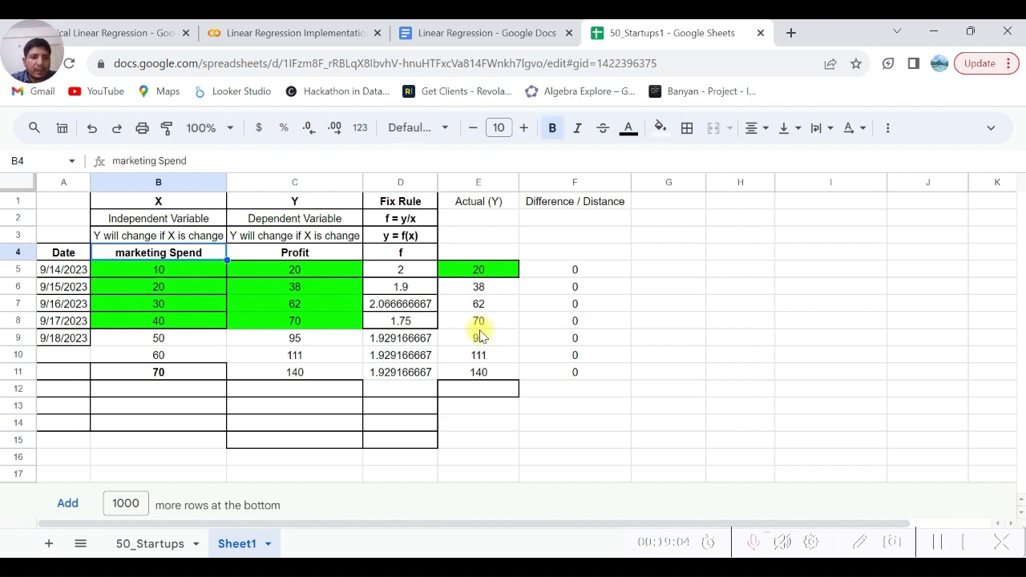
# Review the marketing spend values in B5:B11 beside the Profit column
pyautogui.press('Down')
pyautogui.press('Right')
pyautogui.press('Left')
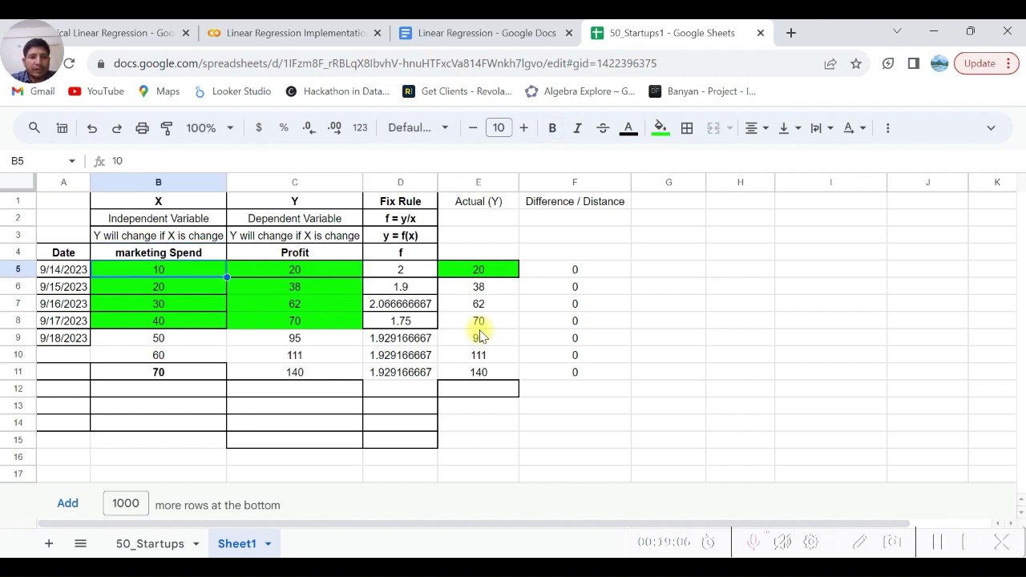
pyautogui.press('Up')
pyautogui.hotkey('shift', 'Down')
pyautogui.hotkey('shift', 'Down')
pyautogui.hotkey('shift', 'Down')
pyautogui.hotkey('shift', 'Down')
pyautogui.hotkey('shift', 'Down')
pyautogui.hotkey('shift', 'Down')
pyautogui.hotkey('shift', 'Down')
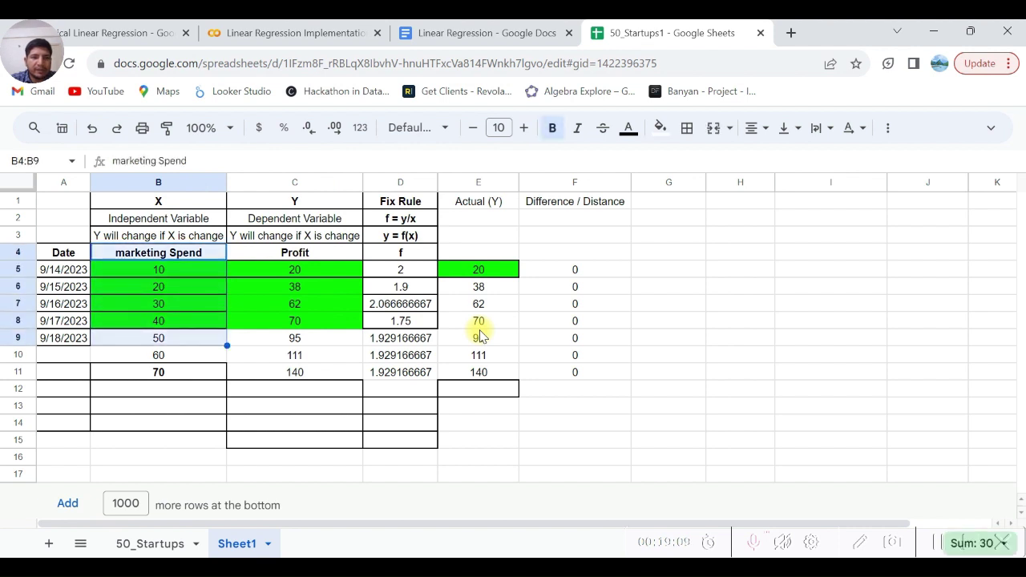
pyautogui.press('Right')
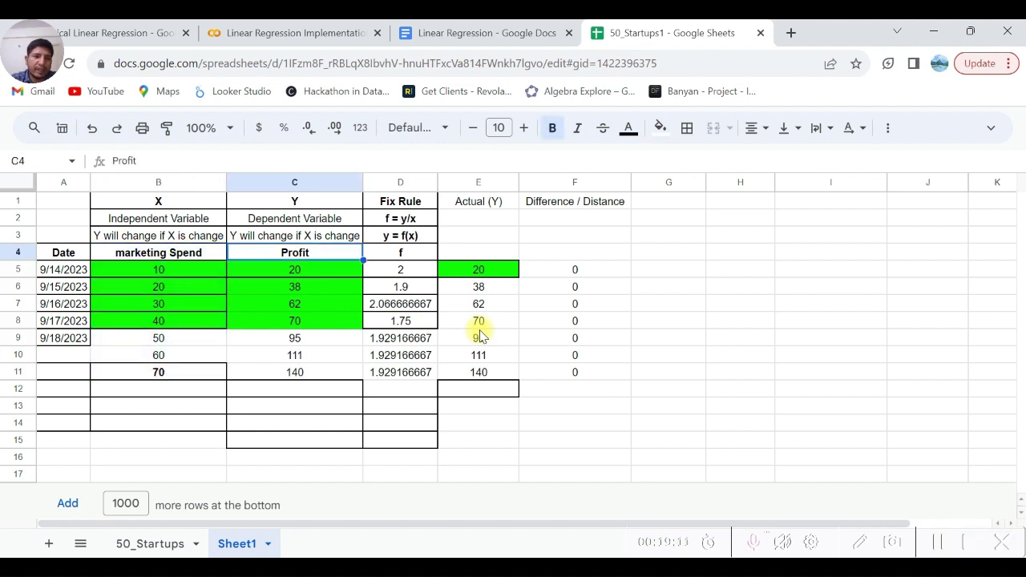
pyautogui.press('Left')
pyautogui.press('Down')
pyautogui.hotkey('shift', 'Down')
pyautogui.hotkey('shift', 'Down')
pyautogui.hotkey('shift', 'Down')
pyautogui.hotkey('shift', 'Down')
pyautogui.hotkey('shift', 'Down')
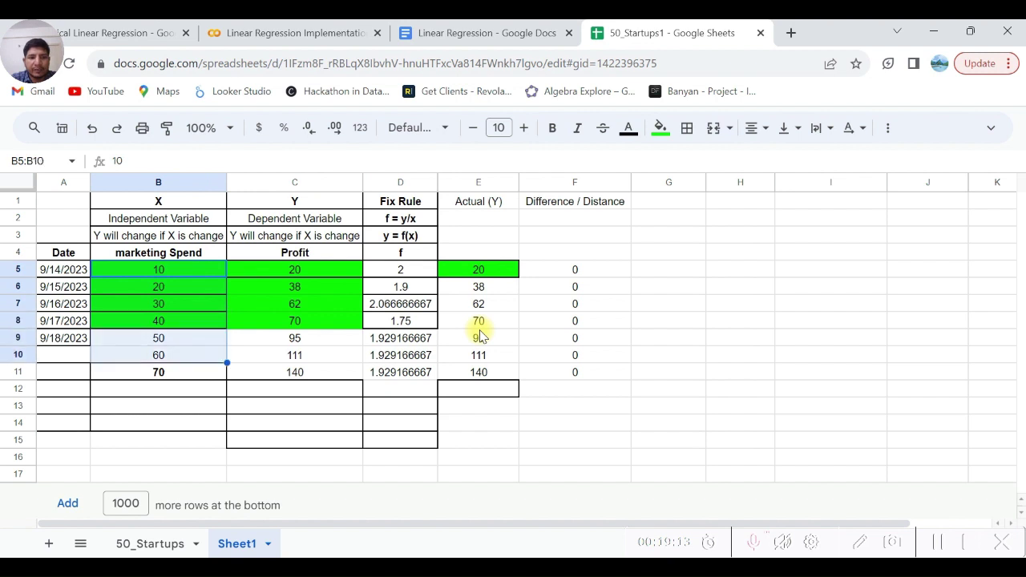
pyautogui.hotkey('shift', 'Down')
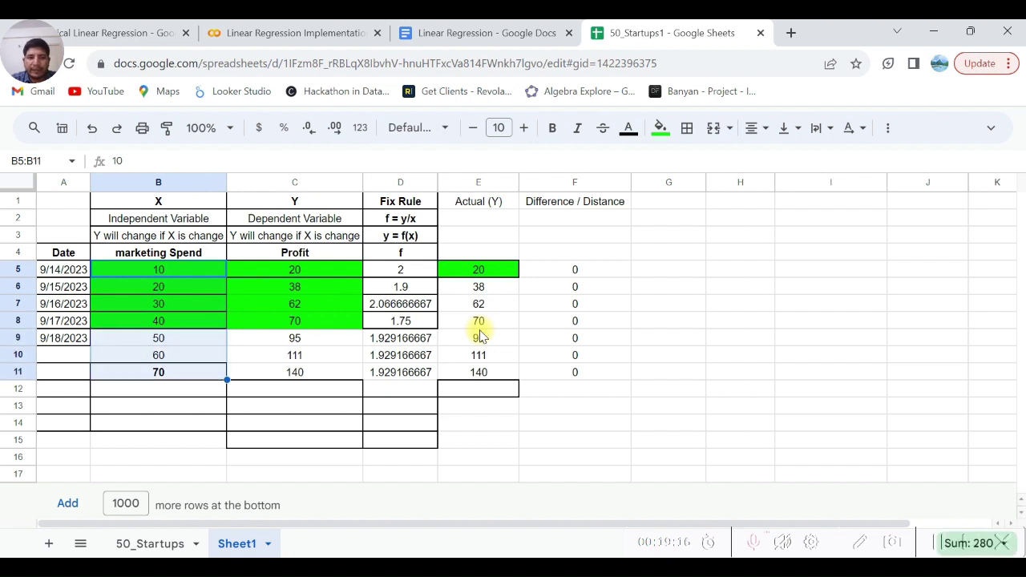
# Insert one empty column before the marketing Spend column and select its heading cell B4
pyautogui.click(205, 298)
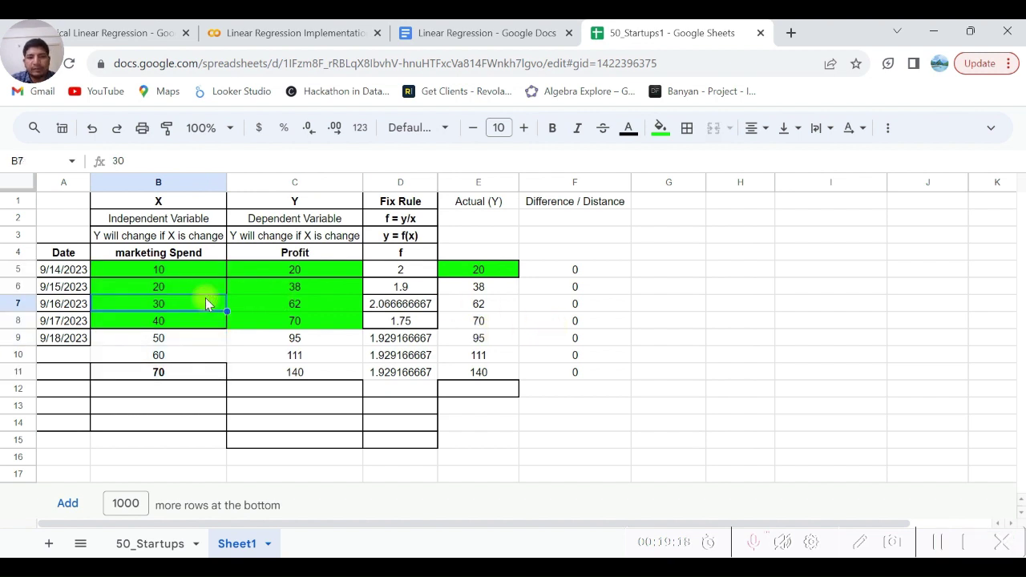
pyautogui.hotkey('ctrl', 'space')
pyautogui.hotkey('ctrl', 'space')
pyautogui.rightClick(206, 299)
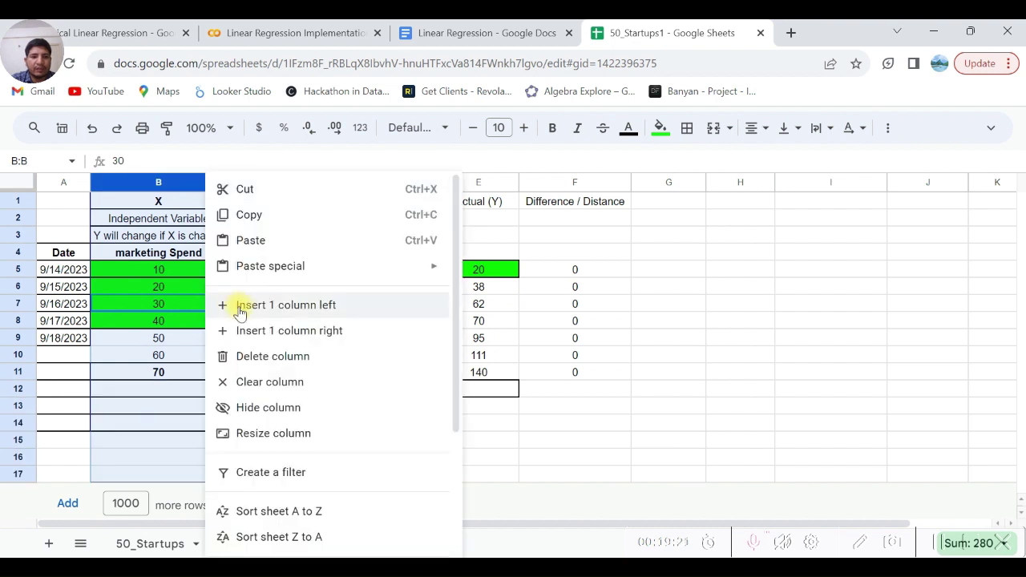
pyautogui.click(246, 309)
pyautogui.press('Up')
pyautogui.press('Up')
pyautogui.press('Up')
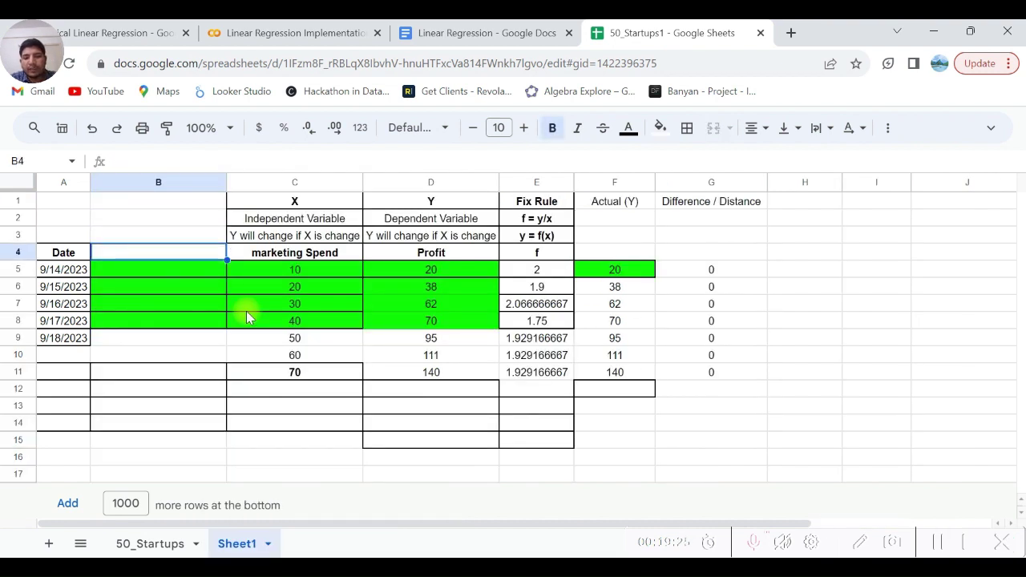
# Enter the heading "Advertising cos" in cell B4 of the new column
pyautogui.write('Adver')
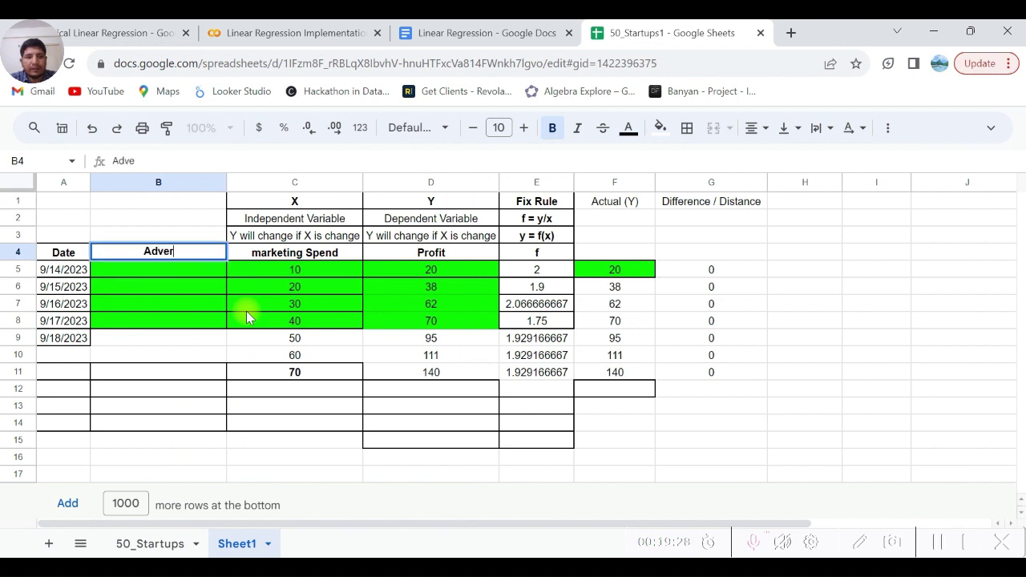
pyautogui.write('tising')
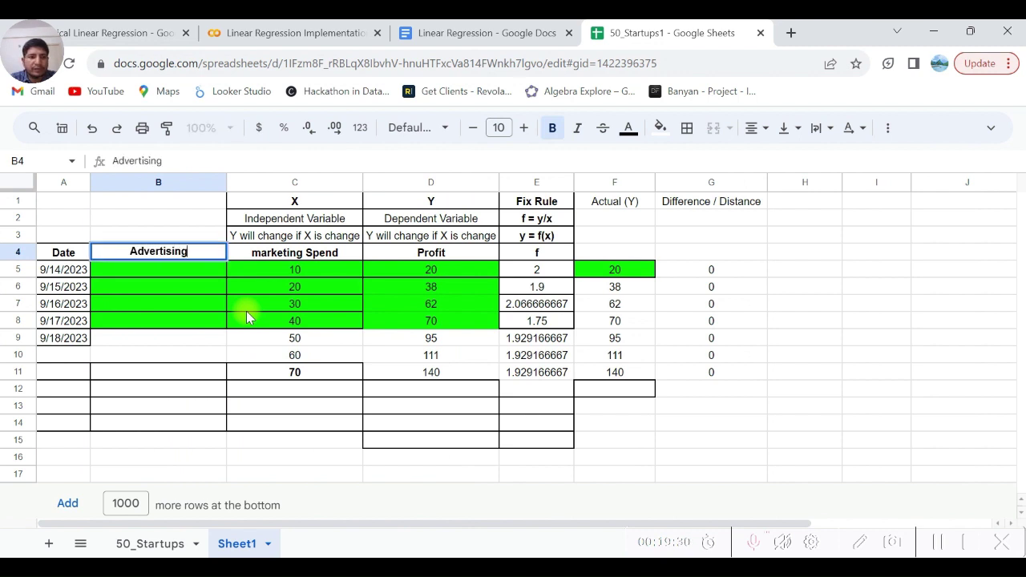
pyautogui.write(' cos')
pyautogui.press('Return')
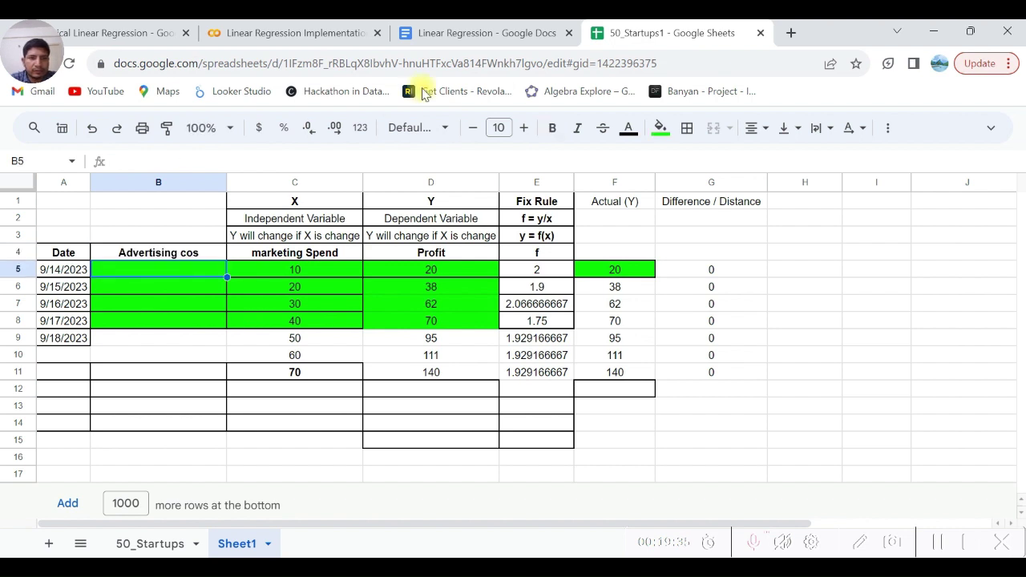
# Switch to the Linear Regression document in Google Docs, review the content above the residual diagram, and return to the 50_Startups1 sheet
pyautogui.click(479, 33)
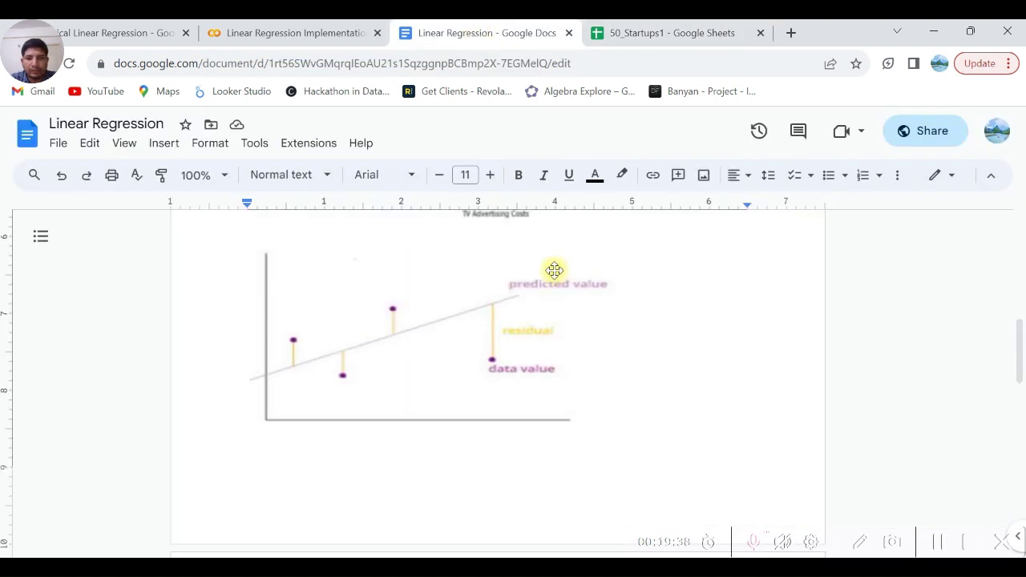
pyautogui.moveTo(1022, 355); pyautogui.dragTo(1021, 263)
pyautogui.click(687, 35)
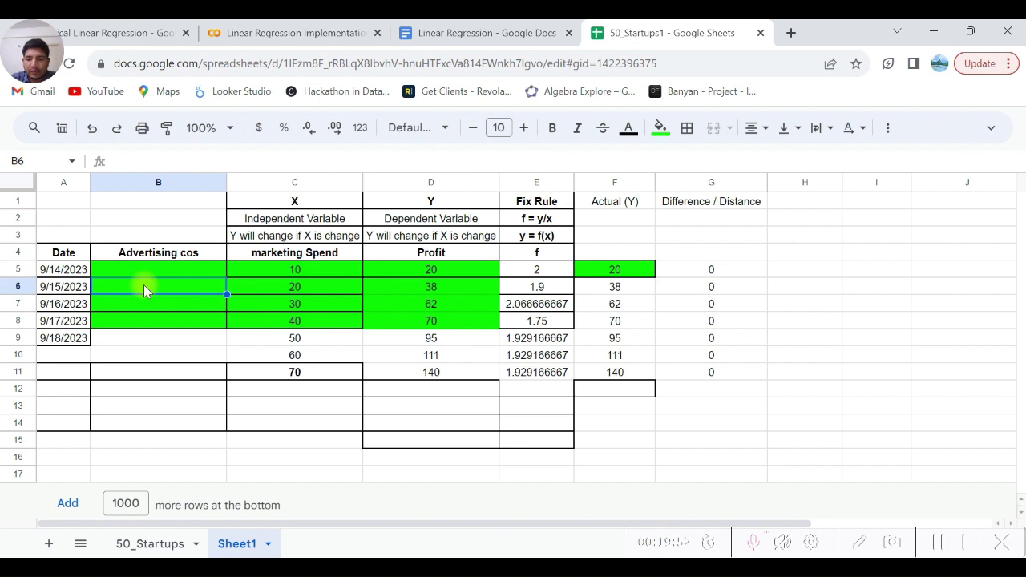
# Correct the heading in B4 to "Advertising cost"
pyautogui.press('Up')
pyautogui.press('Up')
pyautogui.press('Return')
pyautogui.write('t')
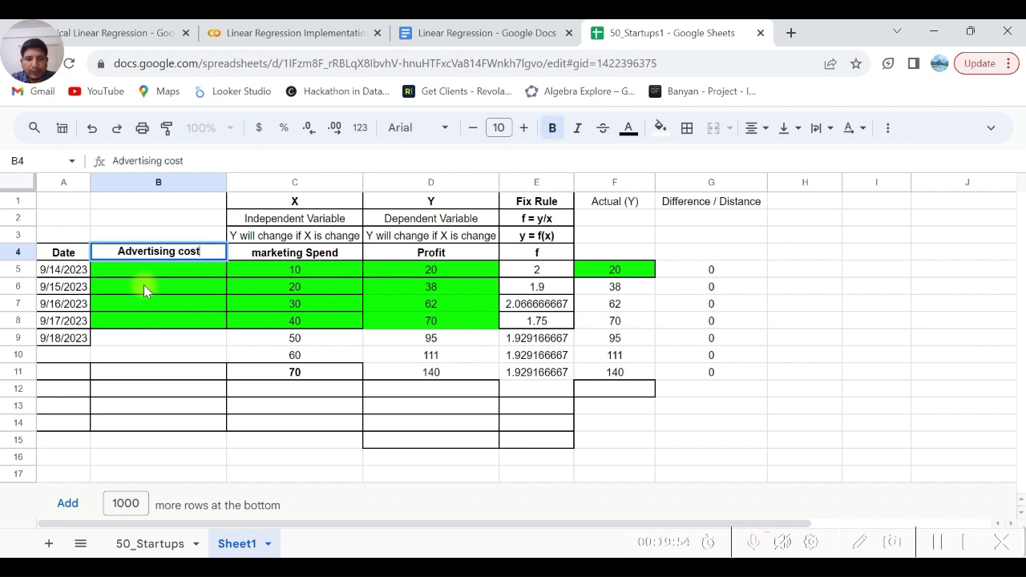
pyautogui.press('Return')
# Examine the blank advertising cost cells B5:B9 and the empty heading cells above them
pyautogui.hotkey('shift', 'Down')
pyautogui.hotkey('shift', 'Down')
pyautogui.hotkey('shift', 'Down')
pyautogui.hotkey('shift', 'Down')
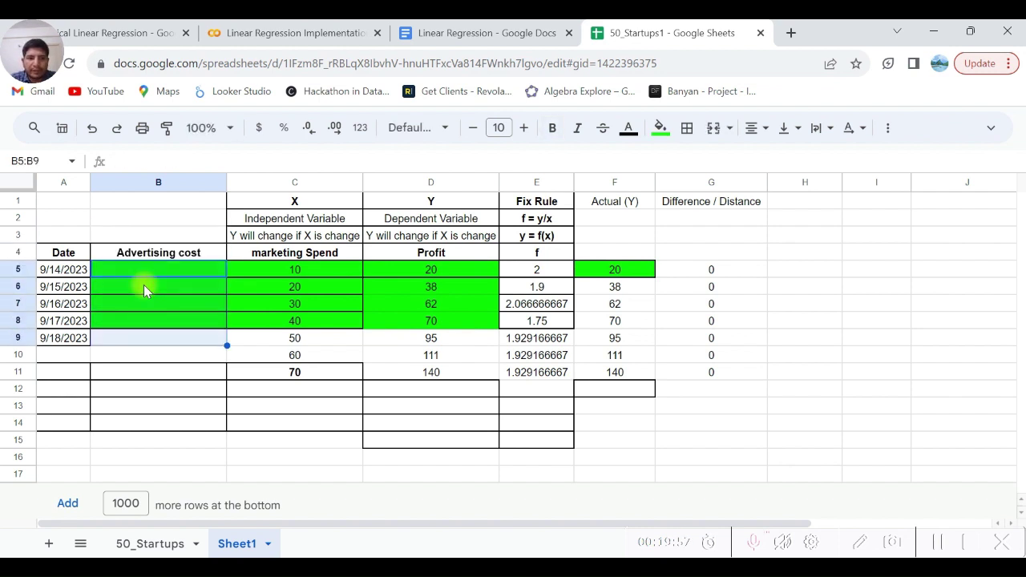
pyautogui.press('Right')
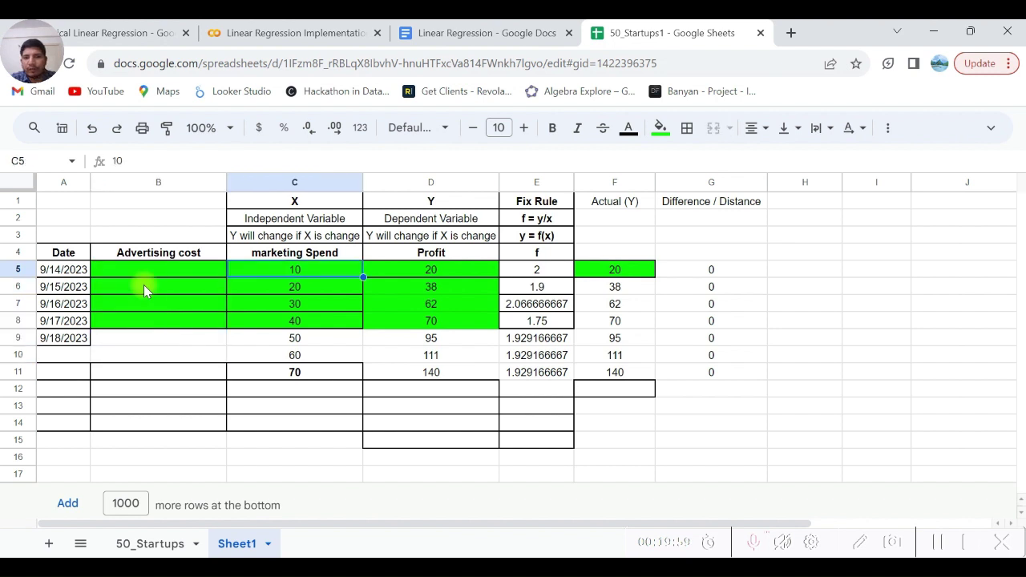
pyautogui.press('Left')
pyautogui.press('Up')
pyautogui.press('Up')
pyautogui.press('Up')
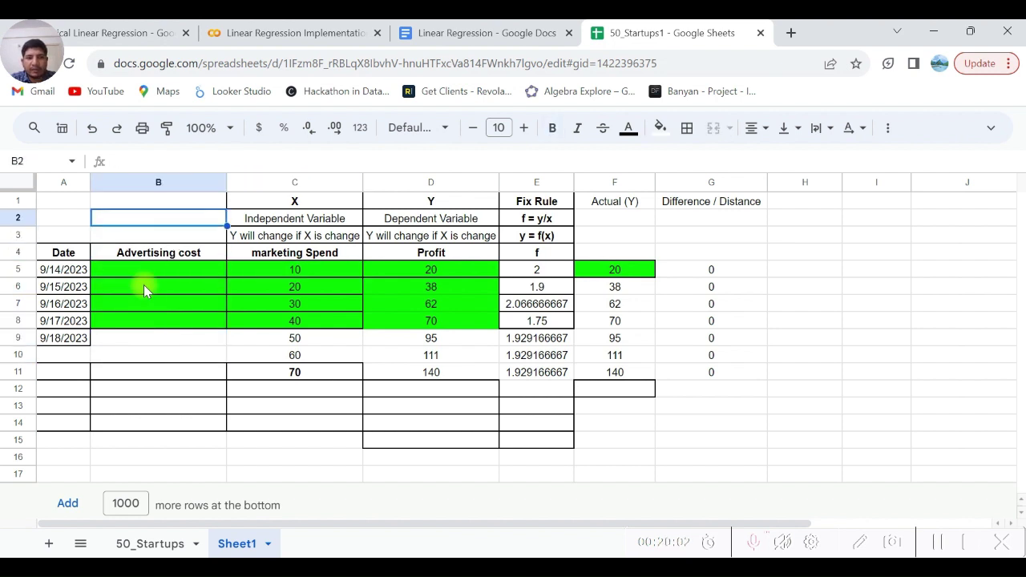
pyautogui.press('Down')
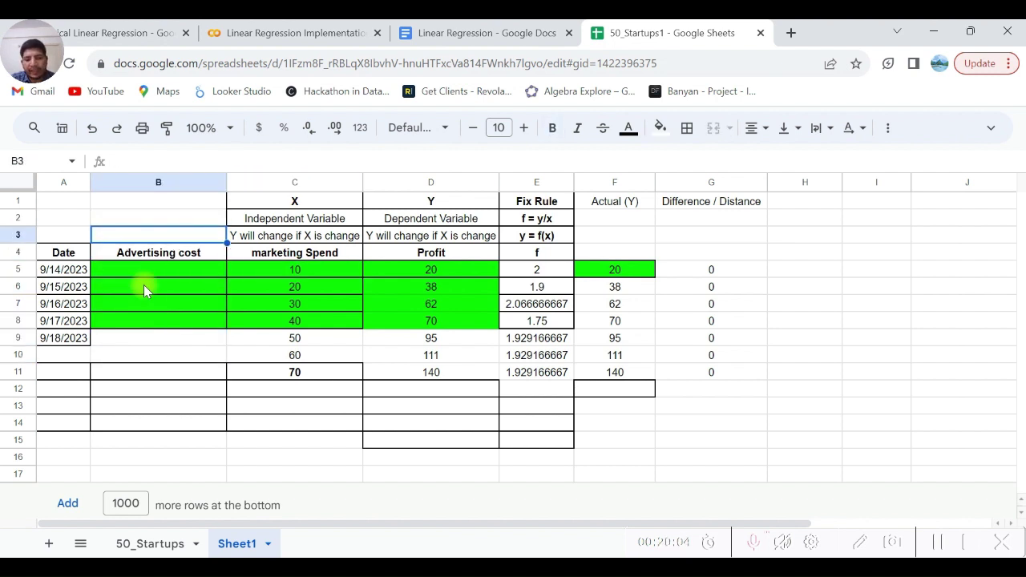
# Examine the Advertising cost, marketing Spend and Profit columns one at a time
pyautogui.hotkey('ctrl', 'space')
pyautogui.hotkey('ctrl', 'space')
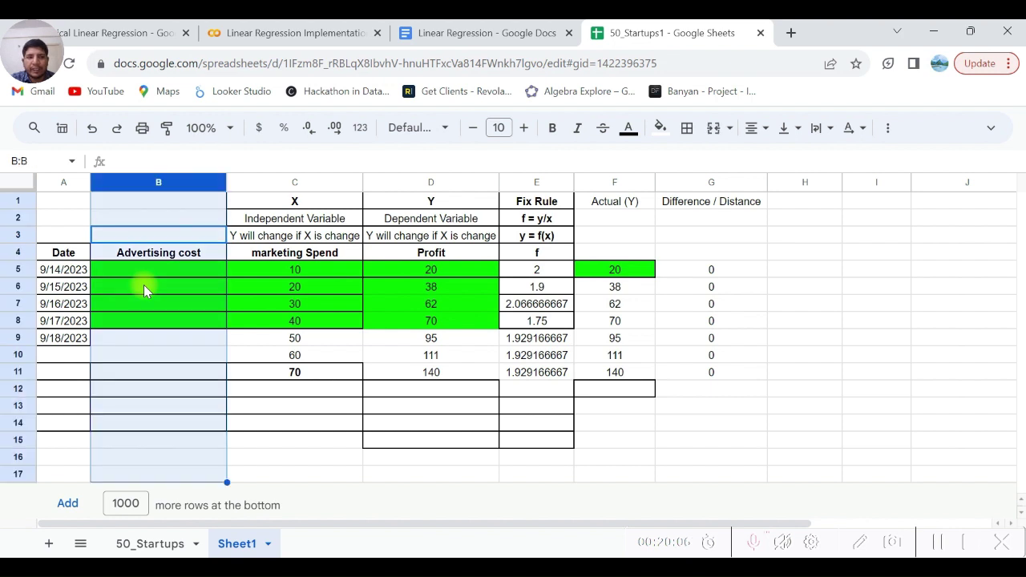
pyautogui.press('Right')
pyautogui.hotkey('ctrl', 'space')
pyautogui.press('Left')
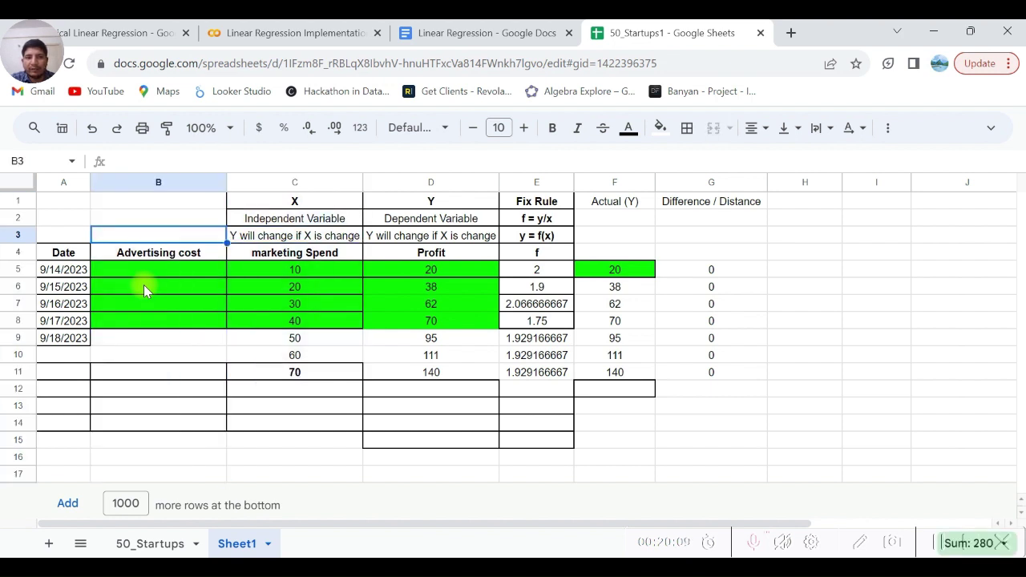
pyautogui.press('Right')
pyautogui.press('Right')
pyautogui.hotkey('ctrl', 'space')
pyautogui.hotkey('ctrl', 'space')
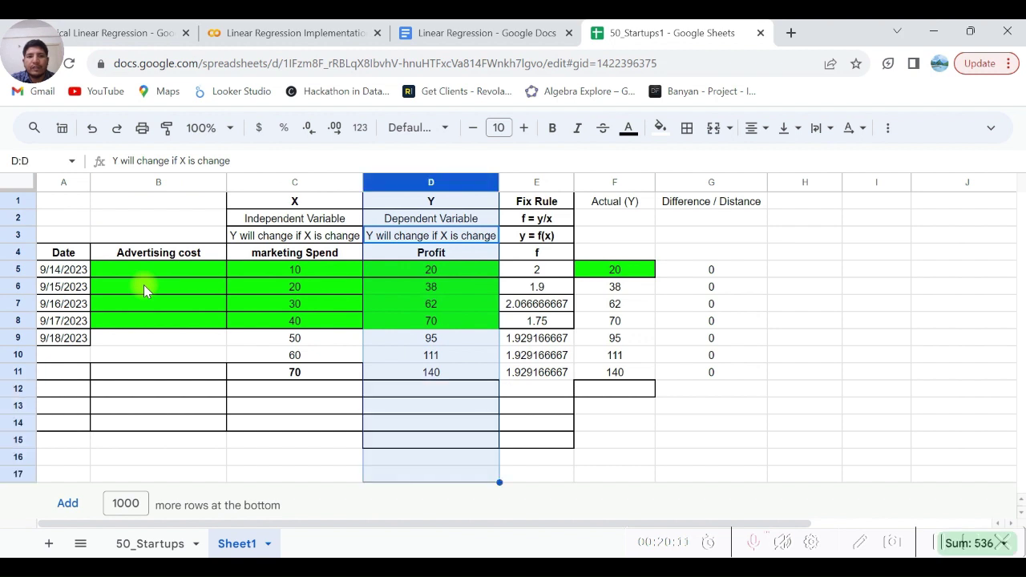
# Compare the Advertising cost and marketing Spend columns, taken together as inputs, with the dependent Profit column
pyautogui.press('Left')
pyautogui.press('Left')
pyautogui.hotkey('ctrl', 'space')
pyautogui.hotkey('shift', 'Right')
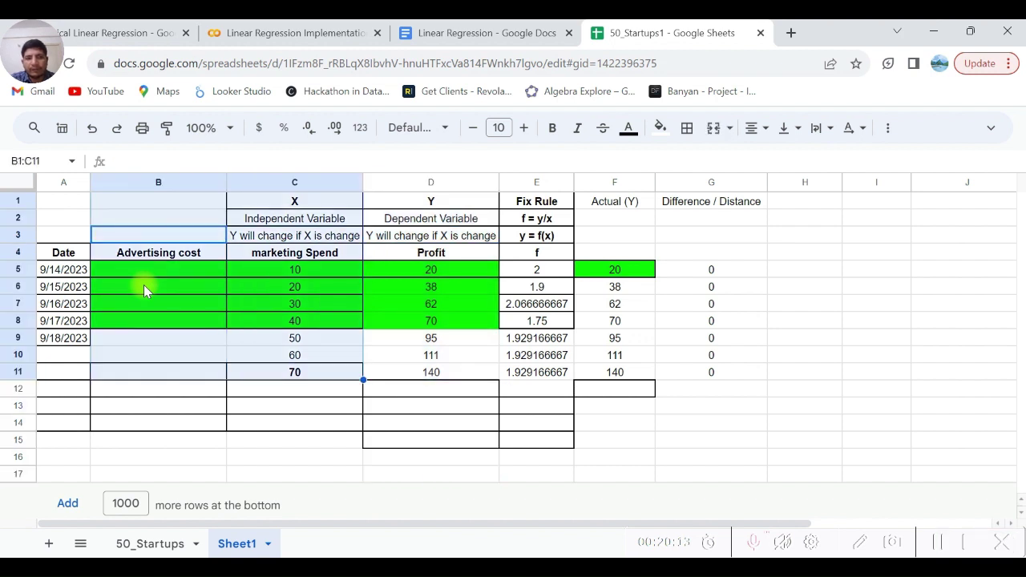
pyautogui.press('Right')
pyautogui.press('Right')
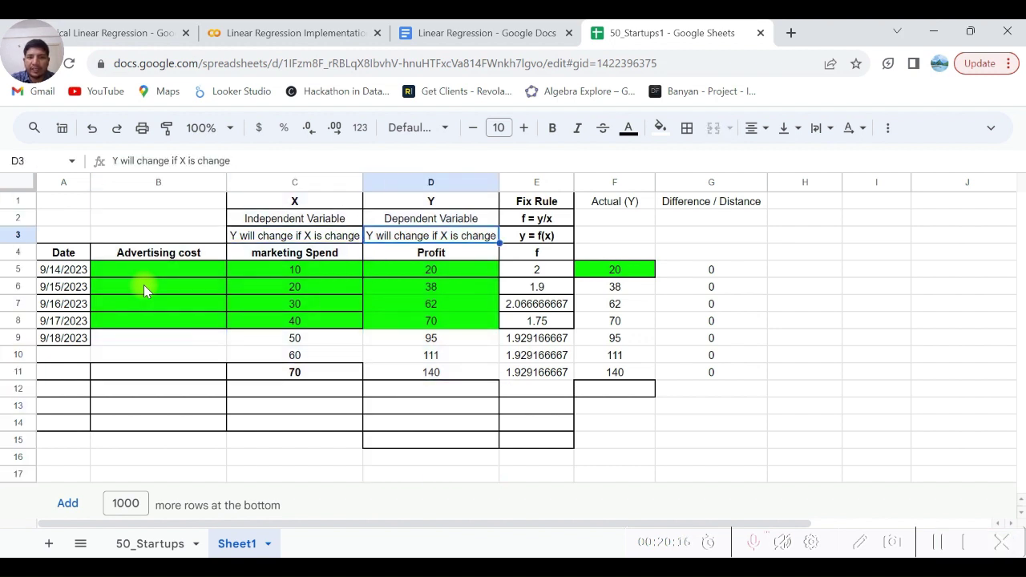
pyautogui.press('Down')
pyautogui.press('Left')
pyautogui.press('Left')
pyautogui.hotkey('ctrl', 'space')
pyautogui.hotkey('ctrl', 'space')
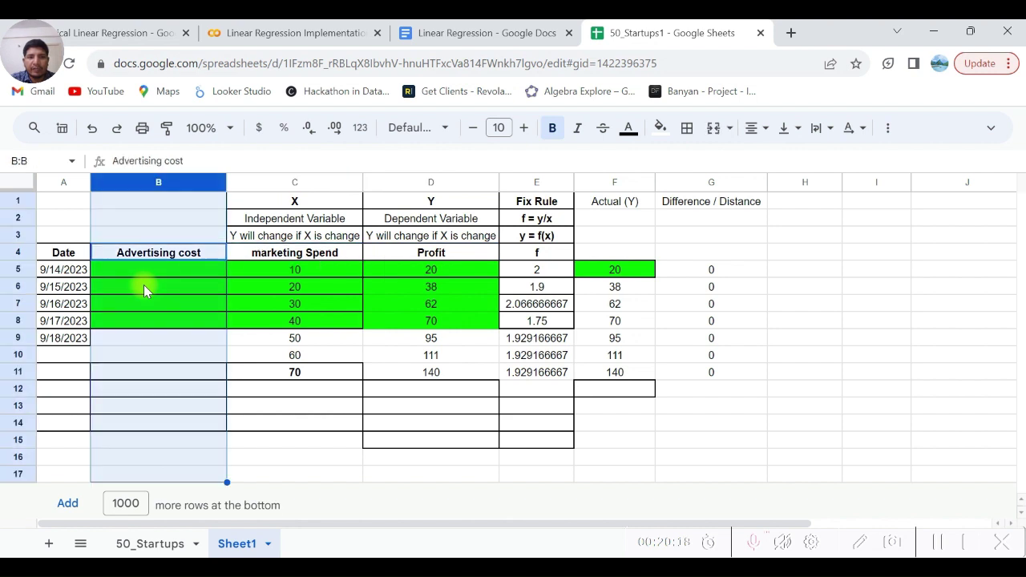
pyautogui.hotkey('shift', 'Right')
pyautogui.press('Left')
pyautogui.press('Up')
pyautogui.press('Right')
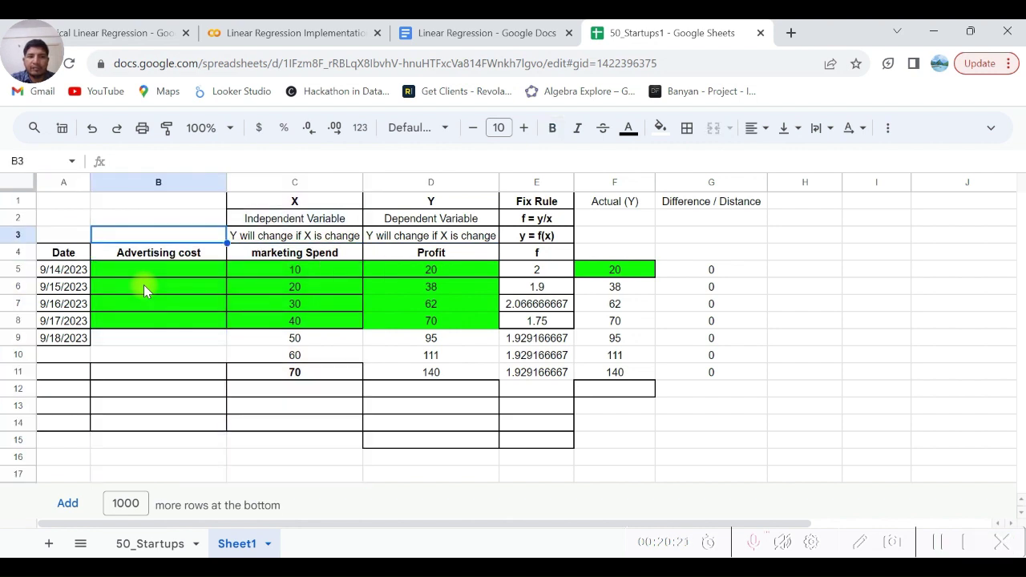
# Review the marketing spend values in C5:C11, and view columns B and C together as the independent variables
pyautogui.press('Right')
pyautogui.press('Down')
pyautogui.press('Down')
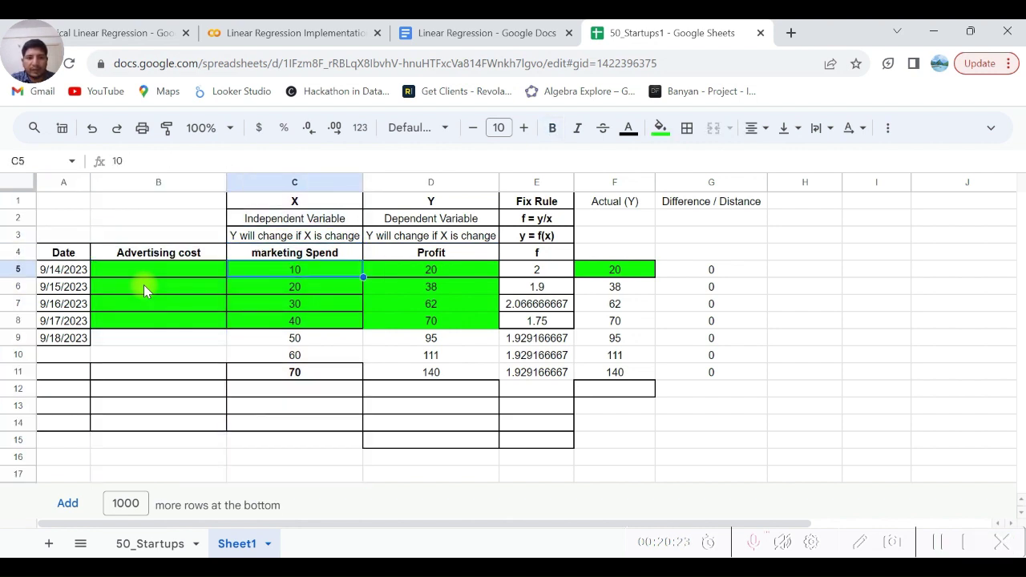
pyautogui.hotkey('shift', 'Down')
pyautogui.hotkey('shift', 'Down')
pyautogui.hotkey('shift', 'Down')
pyautogui.hotkey('shift', 'Down')
pyautogui.hotkey('shift', 'Down')
pyautogui.hotkey('shift', 'Down')
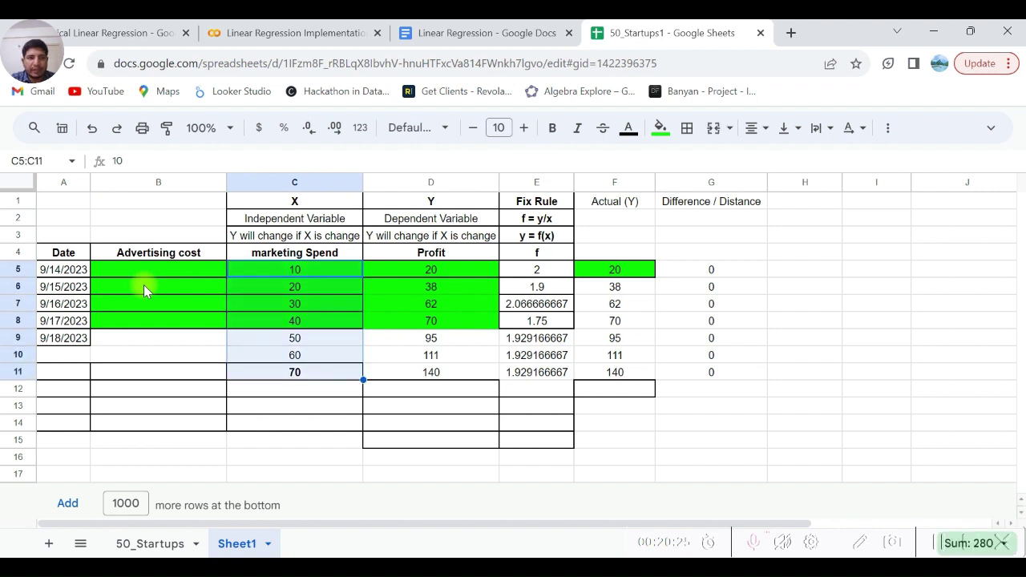
pyautogui.press('Left')
pyautogui.press('Up')
pyautogui.press('Up')
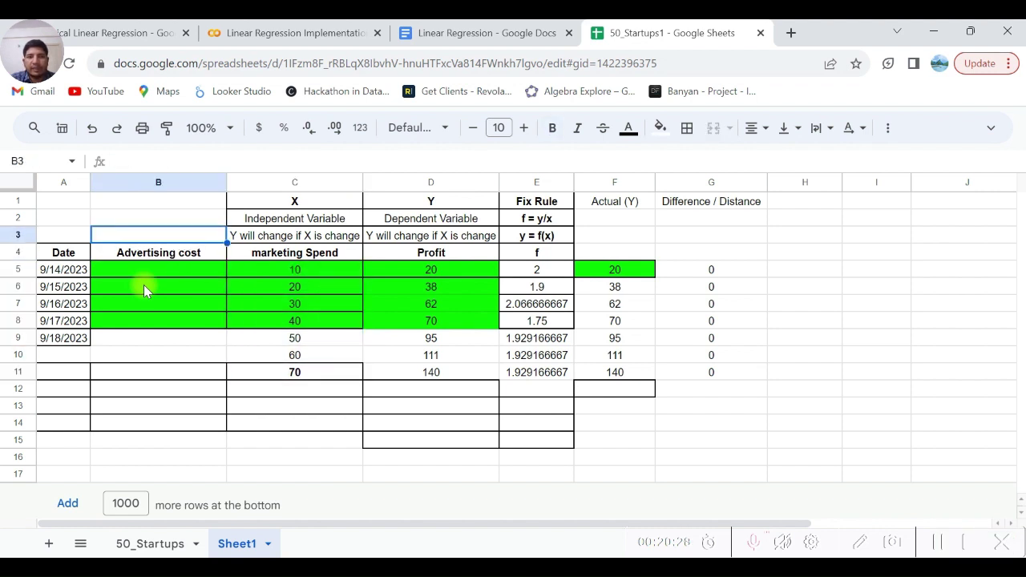
pyautogui.hotkey('ctrl', 'space')
pyautogui.hotkey('shift', 'Right')
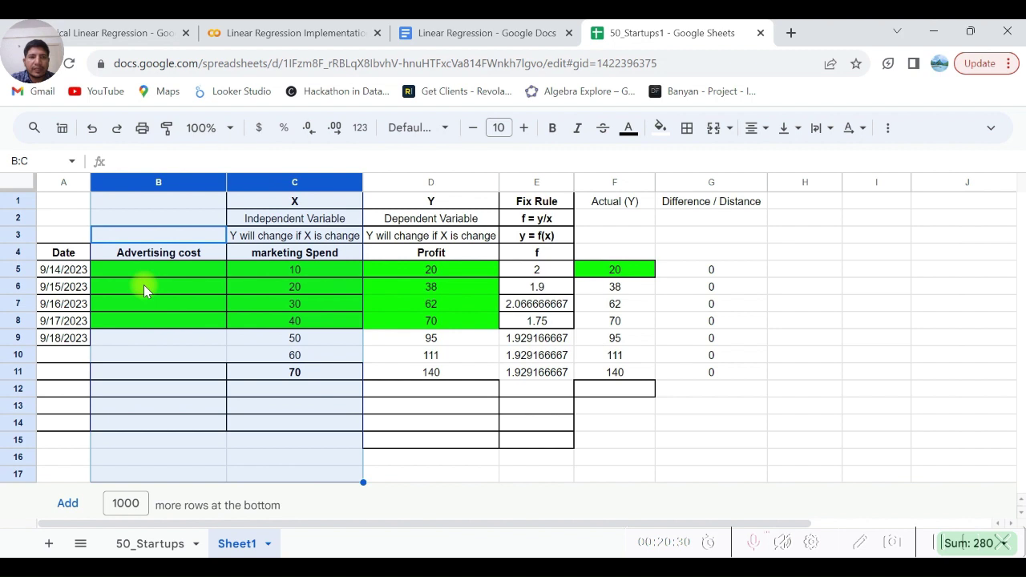
# Enter 20 as the advertising cost in B5 and compare it with the marketing spend and profit in that row
pyautogui.press('Down')
pyautogui.press('Down')
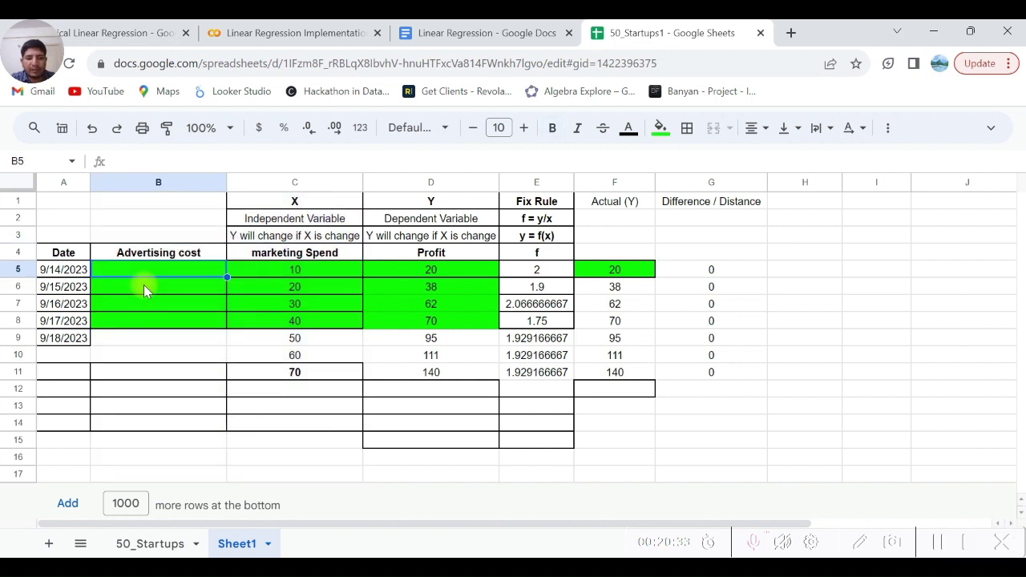
pyautogui.write('20')
pyautogui.hotkey('shift', 'Right')
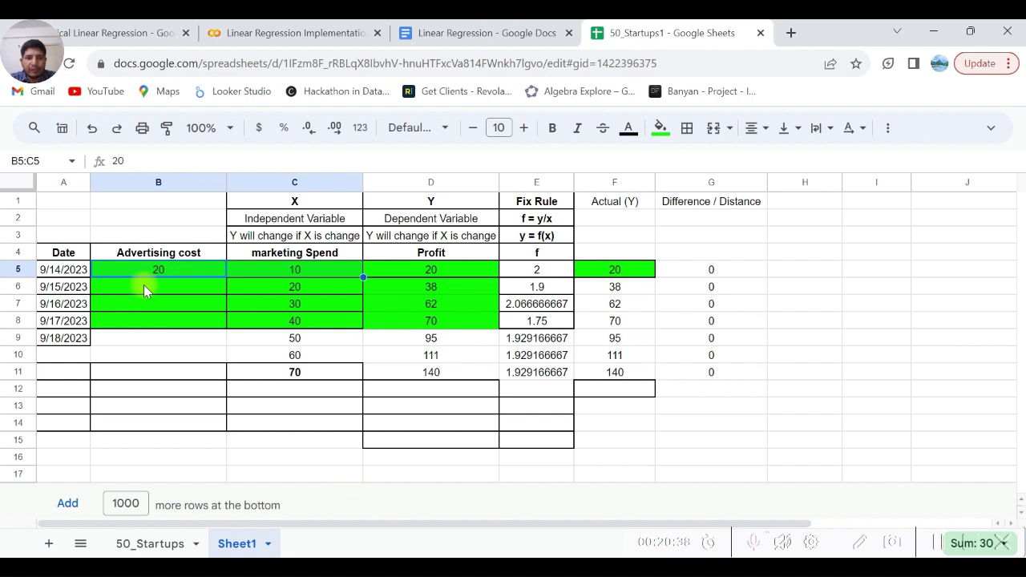
pyautogui.hotkey('shift', 'Left')
pyautogui.hotkey('shift', 'Right')
pyautogui.press('Right')
pyautogui.press('Right')
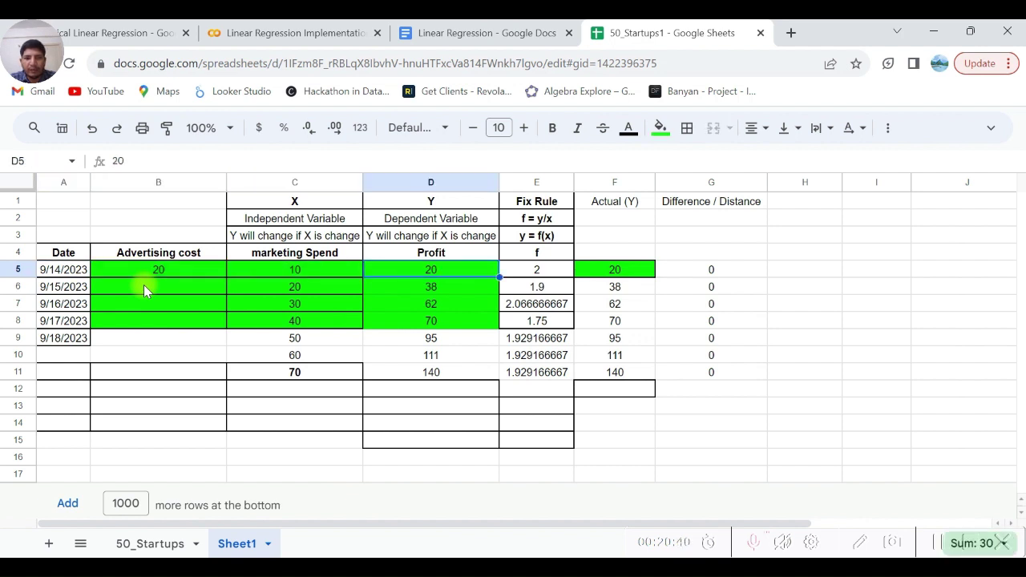
# Set the advertising cost to 5 in B5 and 6 in B6
pyautogui.press('Left')
pyautogui.press('Left')
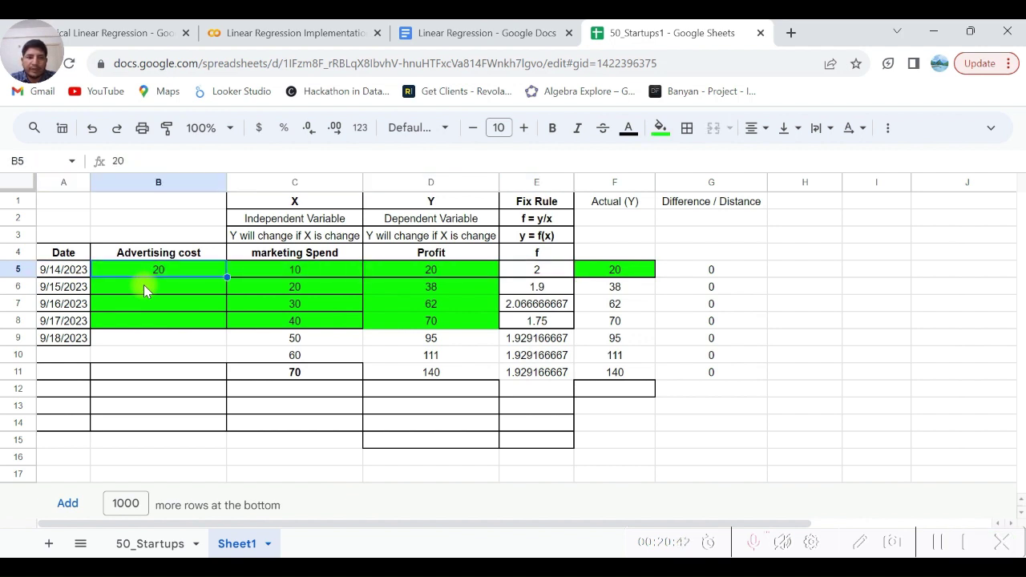
pyautogui.write('5')
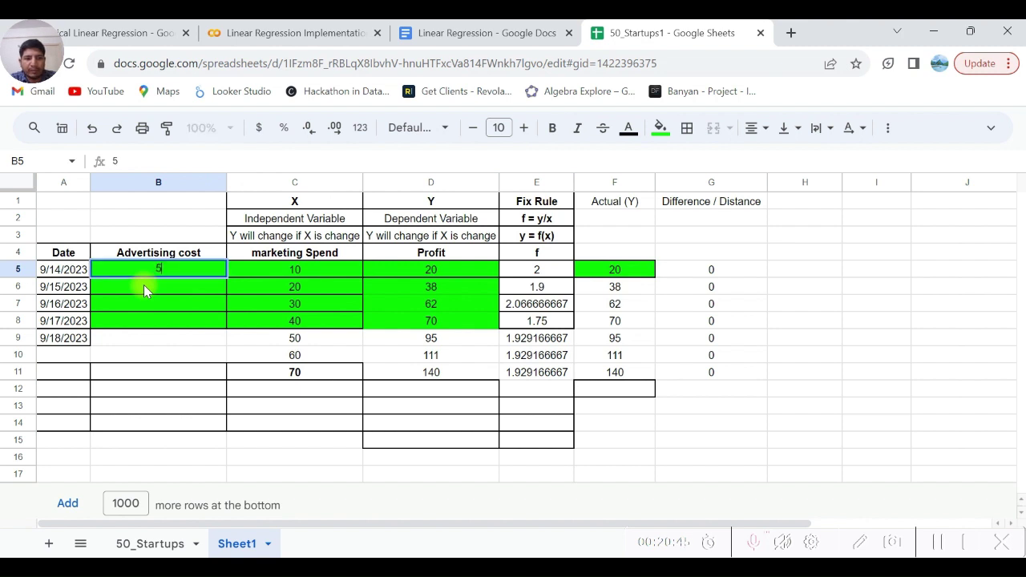
pyautogui.press('Return')
pyautogui.write('6')
pyautogui.press('Up')
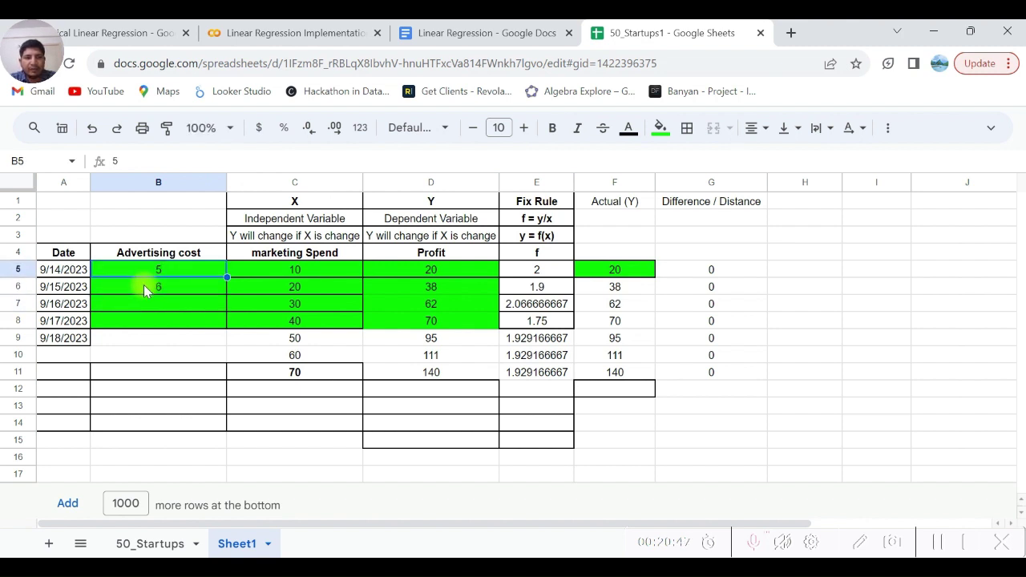
# Compare the first-row advertising cost with its marketing spend, and examine both full columns and the headings above marketing Spend
pyautogui.hotkey('shift', 'Right')
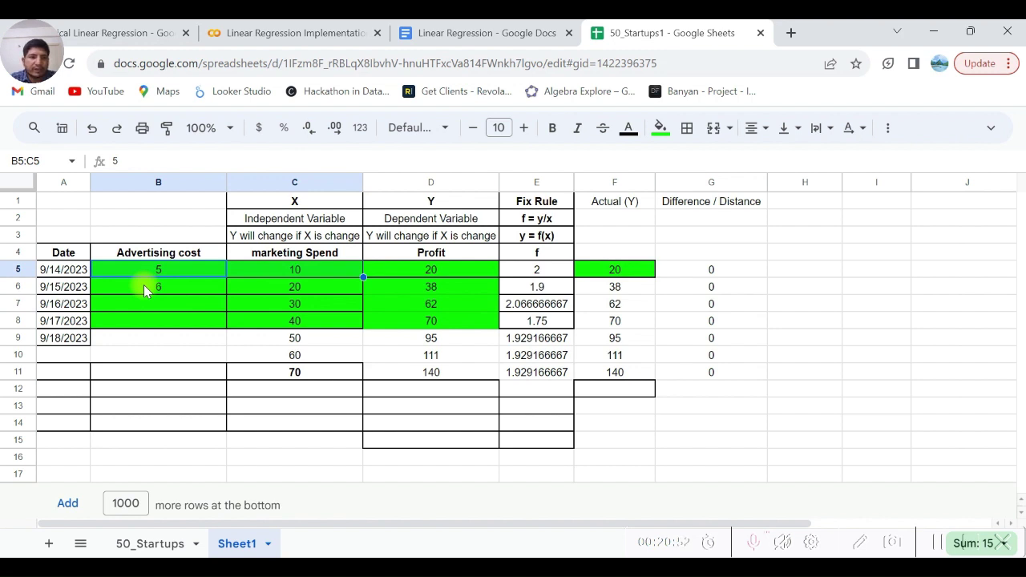
pyautogui.hotkey('shift', 'Left')
pyautogui.press('Up')
pyautogui.hotkey('ctrl', 'space')
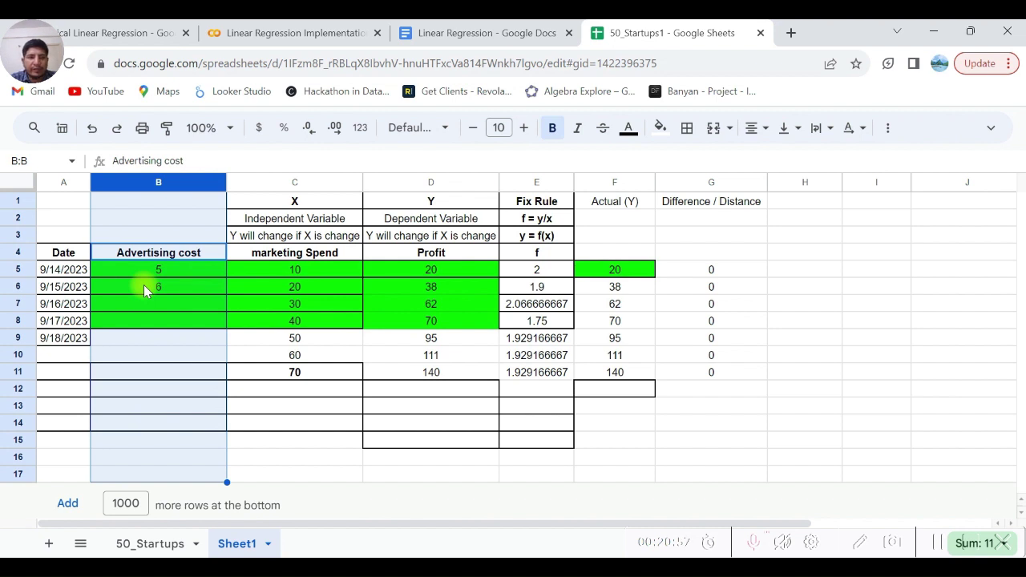
pyautogui.press('Right')
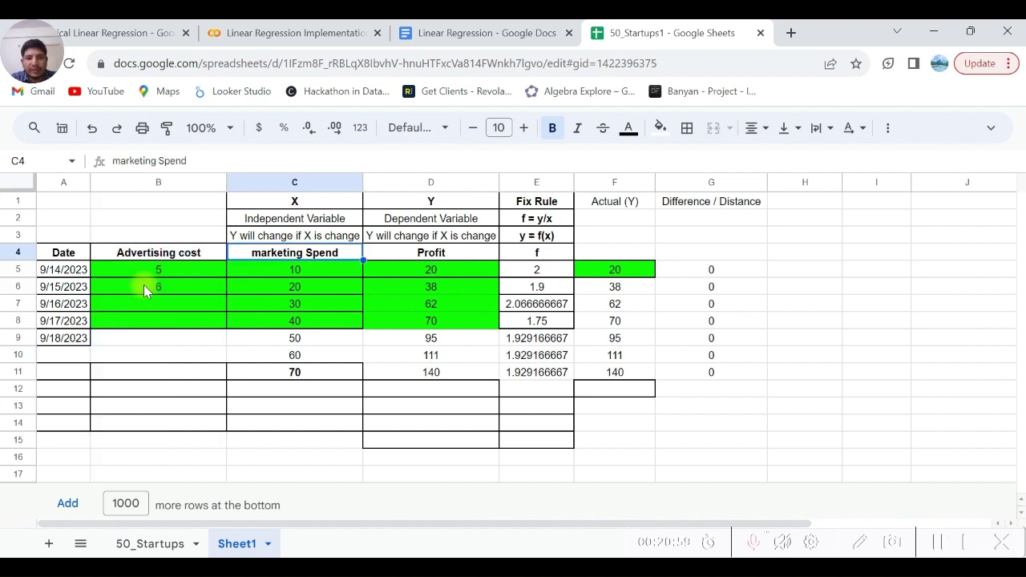
pyautogui.hotkey('ctrl', 'space')
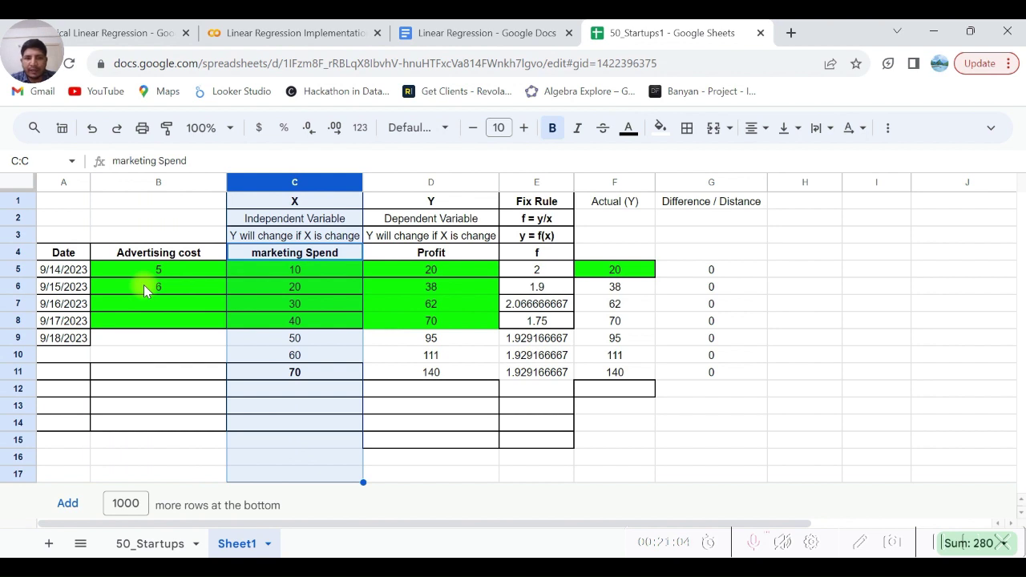
pyautogui.press('Left')
pyautogui.hotkey('ctrl', 'space')
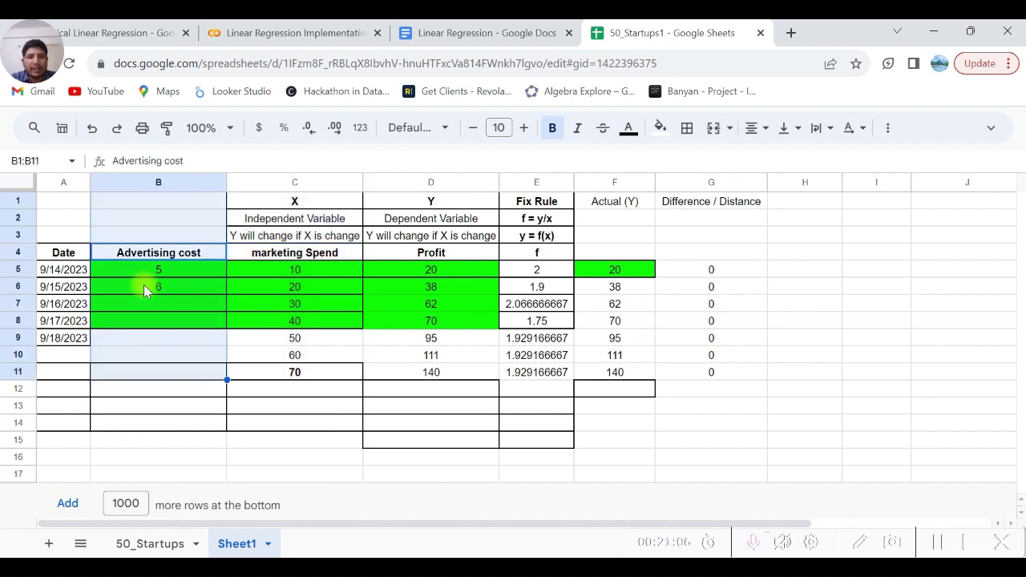
pyautogui.hotkey('ctrl', 'space')
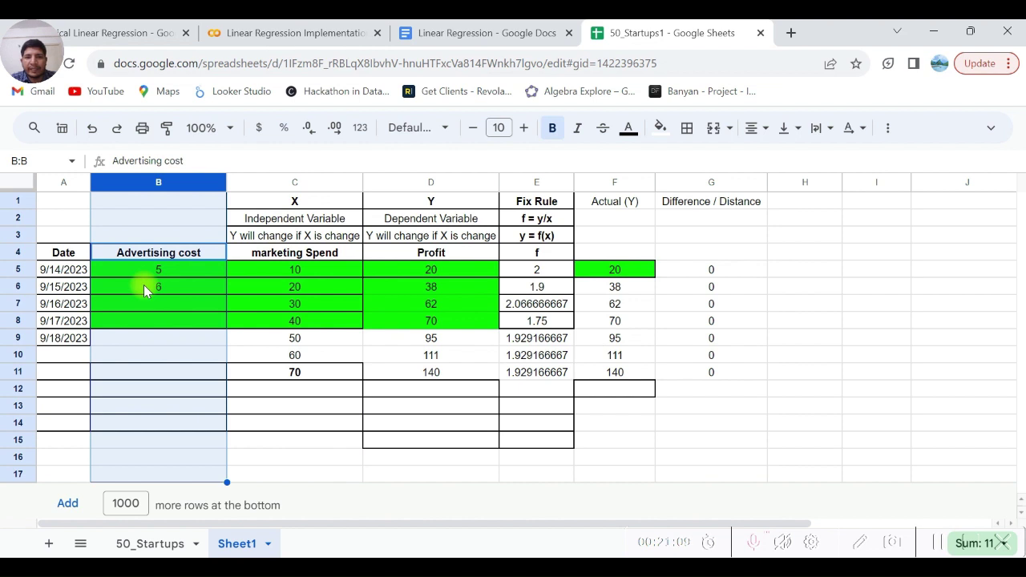
pyautogui.click(273, 291)
pyautogui.press('Up')
pyautogui.press('Up')
pyautogui.press('Up')
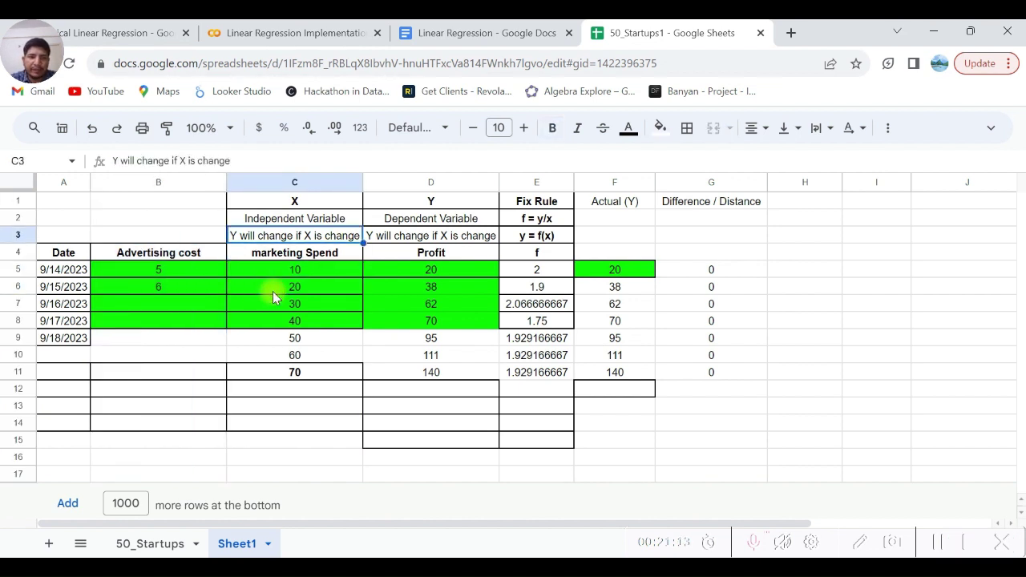
# Switch to the Linear Regression Implementation notebook in Colab, view the Marketing Spend versus Profit scatter plot, and return to cell B5 in the sheet
pyautogui.click(317, 36)
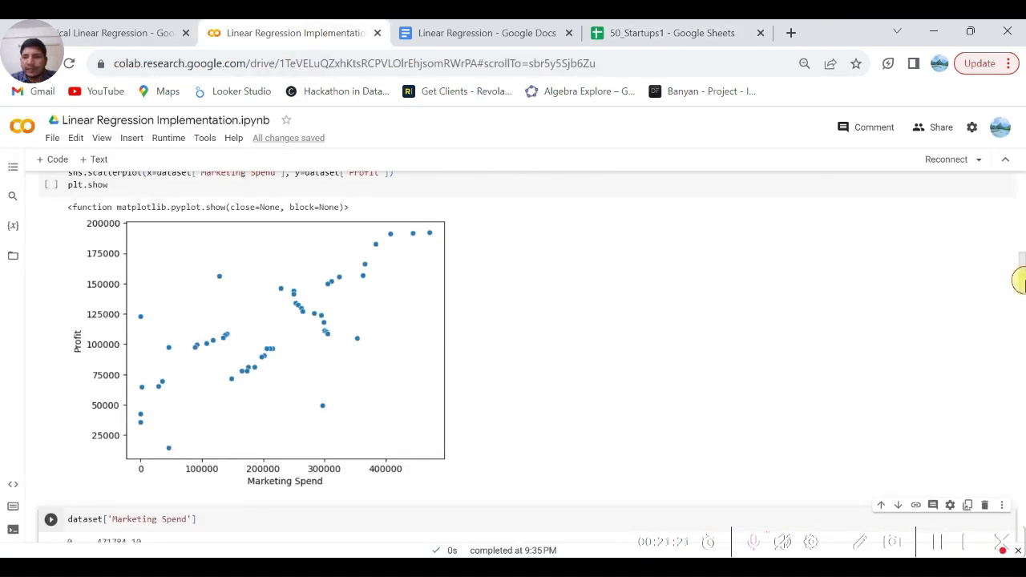
pyautogui.moveTo(1020, 277); pyautogui.dragTo(756, 91)
pyautogui.click(646, 33)
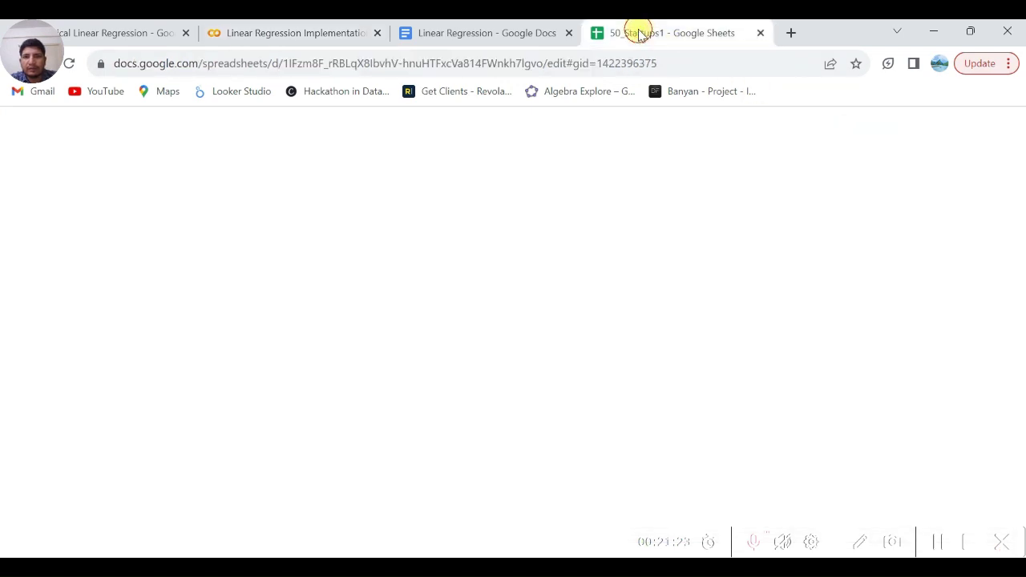
pyautogui.click(197, 275)
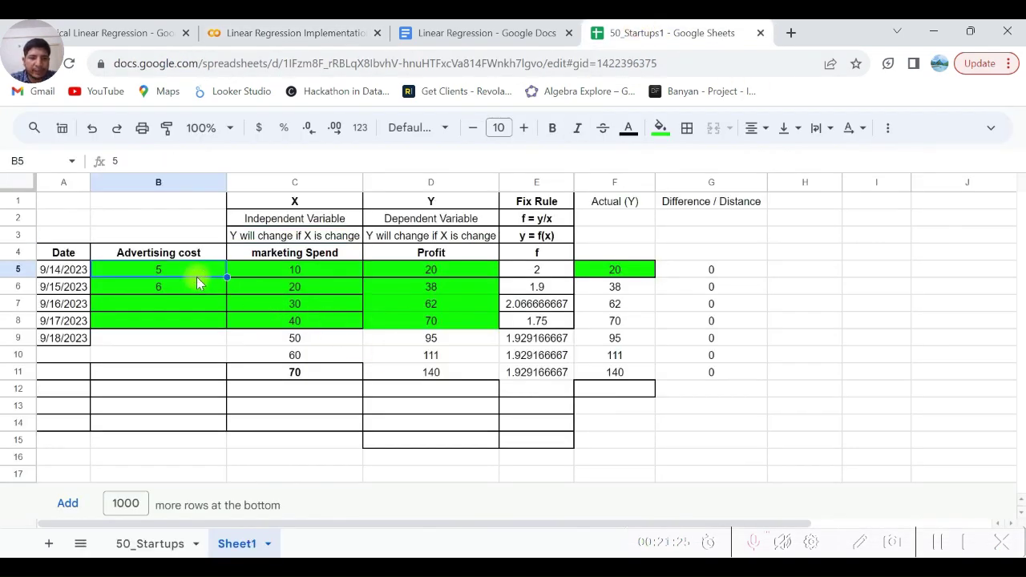